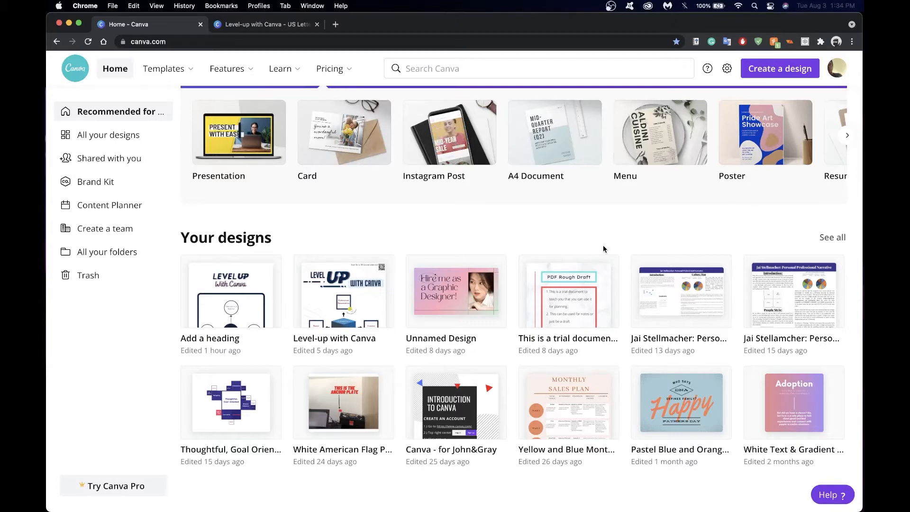
- Open the existing Level-up with Canva design and look over both of its pages
{"action": "scroll", "coordinate": [603, 245], "scroll_direction": "up", "scroll_amount": 3}
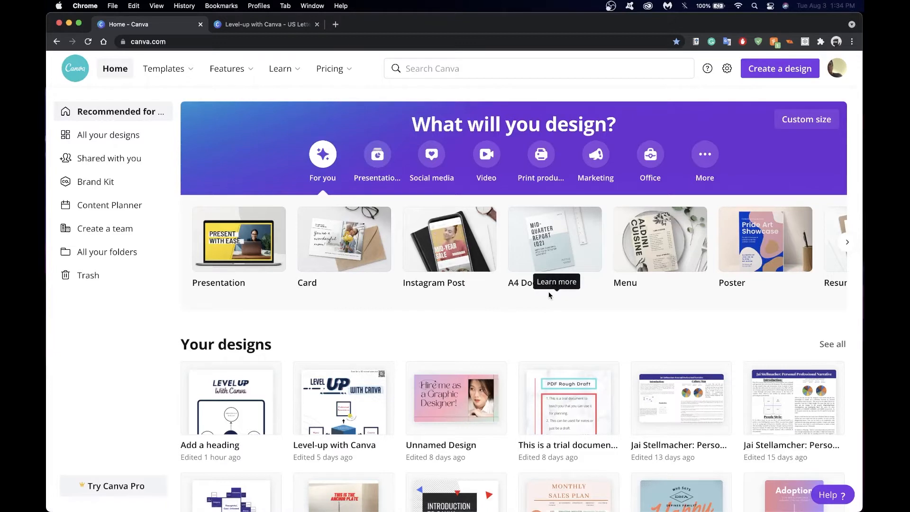
{"action": "left_click", "coordinate": [357, 416]}
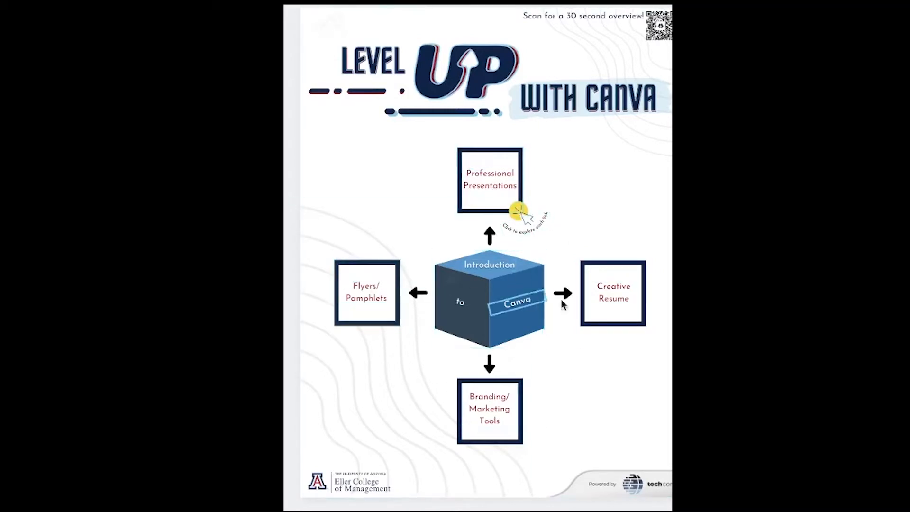
{"action": "scroll", "coordinate": [382, 299], "scroll_direction": "down", "scroll_amount": 1}
{"action": "scroll", "coordinate": [382, 299], "scroll_direction": "down", "scroll_amount": 7}
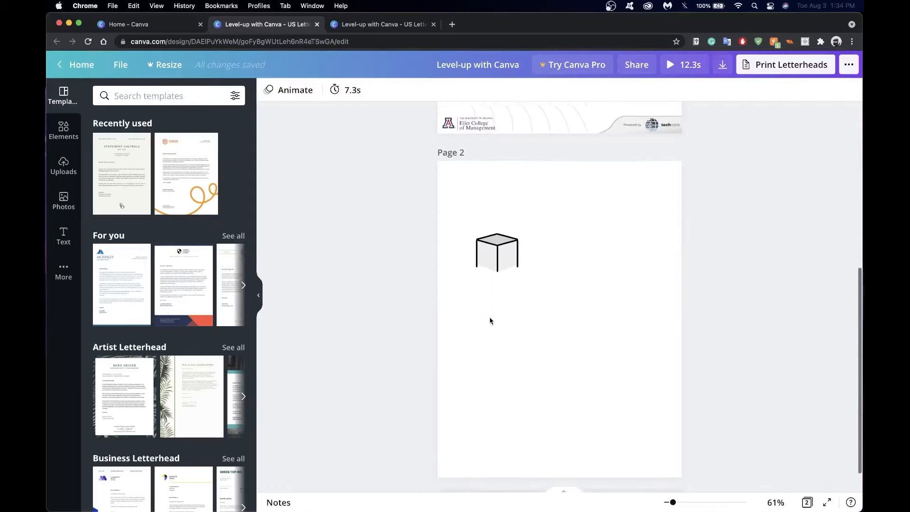
{"action": "scroll", "coordinate": [382, 299], "scroll_direction": "up", "scroll_amount": 7}
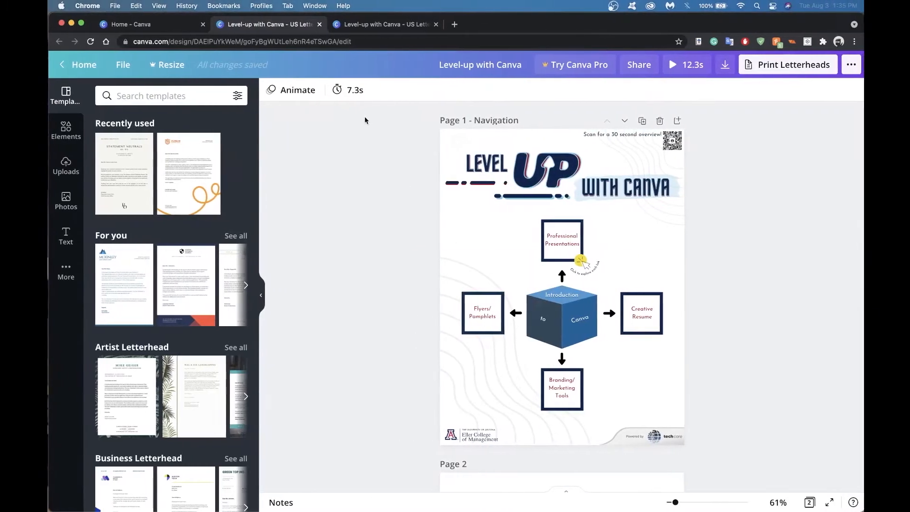
- Create a blank A4 document from the home page and name it "PDF Level up canva -pamphlet_flyer"
{"action": "left_click", "coordinate": [172, 26]}
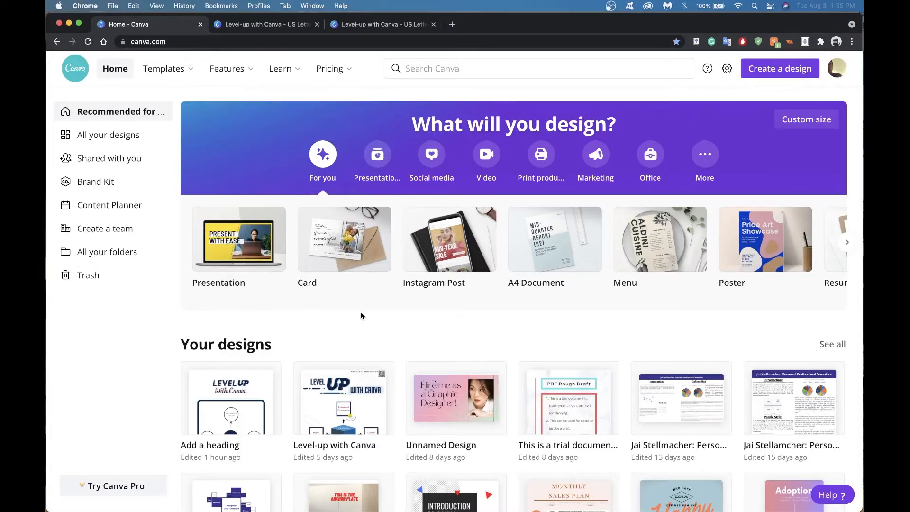
{"action": "scroll", "coordinate": [345, 254], "scroll_direction": "down", "scroll_amount": 3}
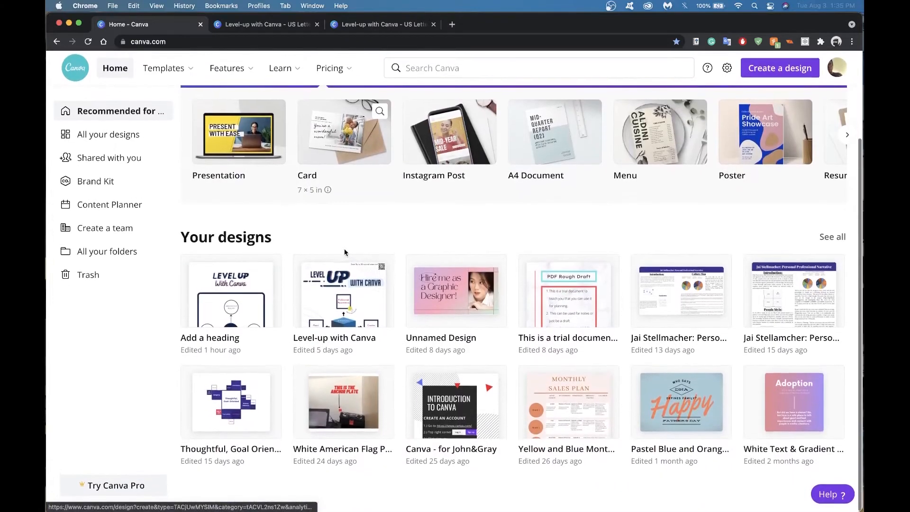
{"action": "scroll", "coordinate": [344, 248], "scroll_direction": "up", "scroll_amount": 3}
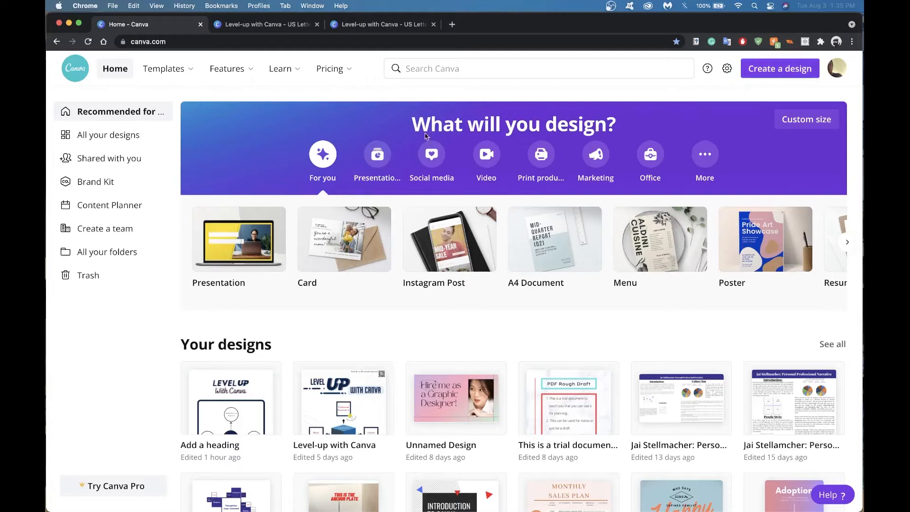
{"action": "mouse_move", "coordinate": [191, 70]}
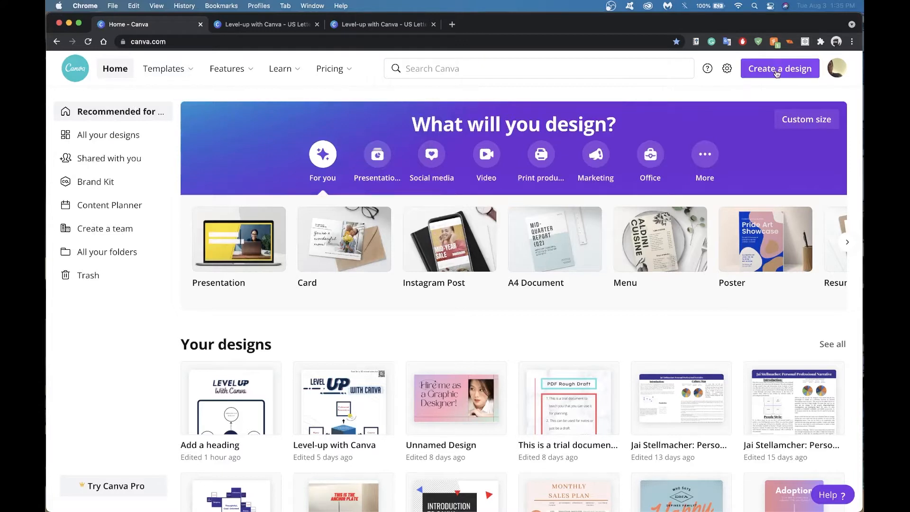
{"action": "left_click", "coordinate": [777, 71]}
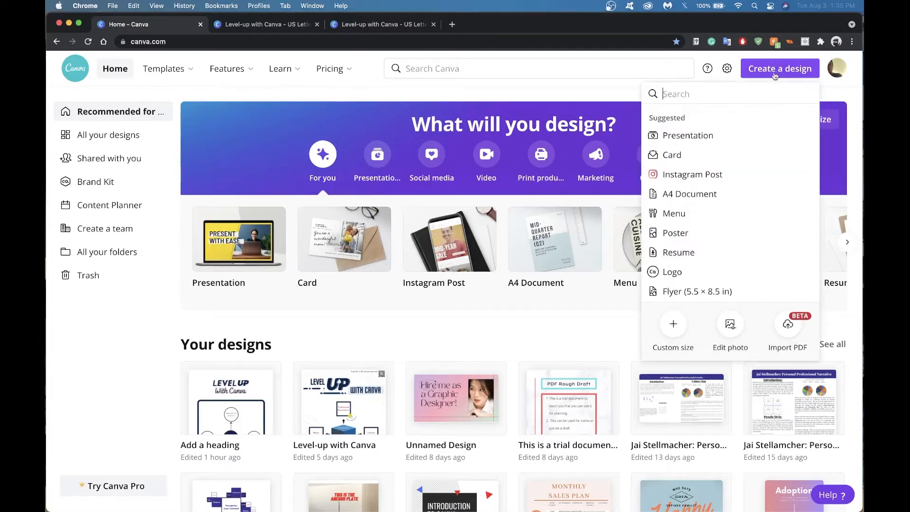
{"action": "left_click", "coordinate": [694, 199]}
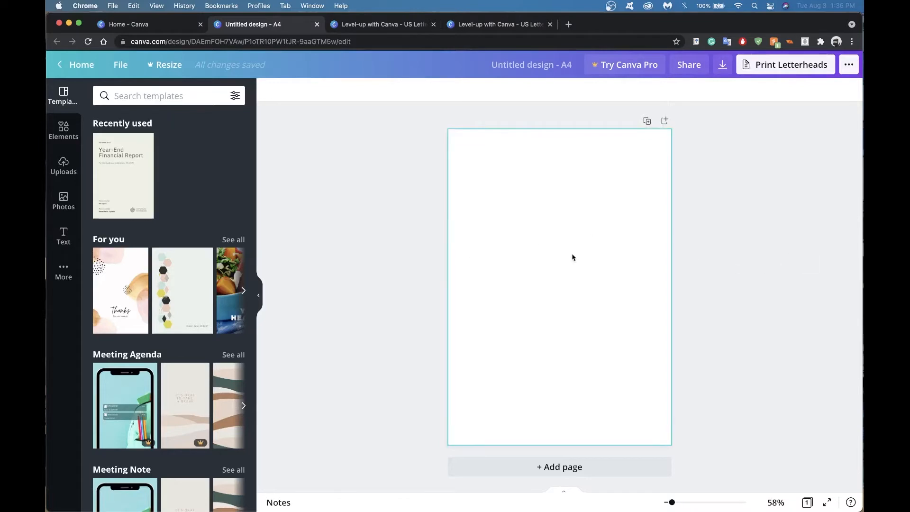
{"action": "left_click", "coordinate": [524, 67]}
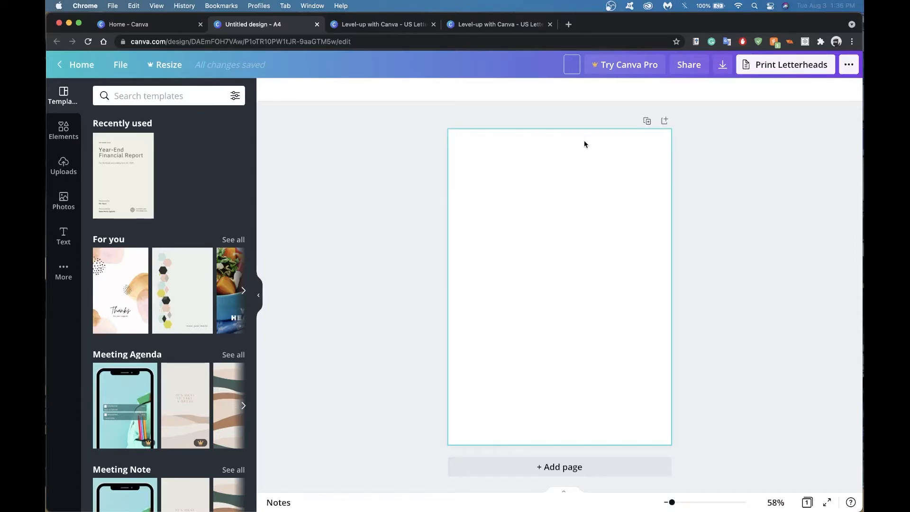
{"action": "type", "text": "PDF"}
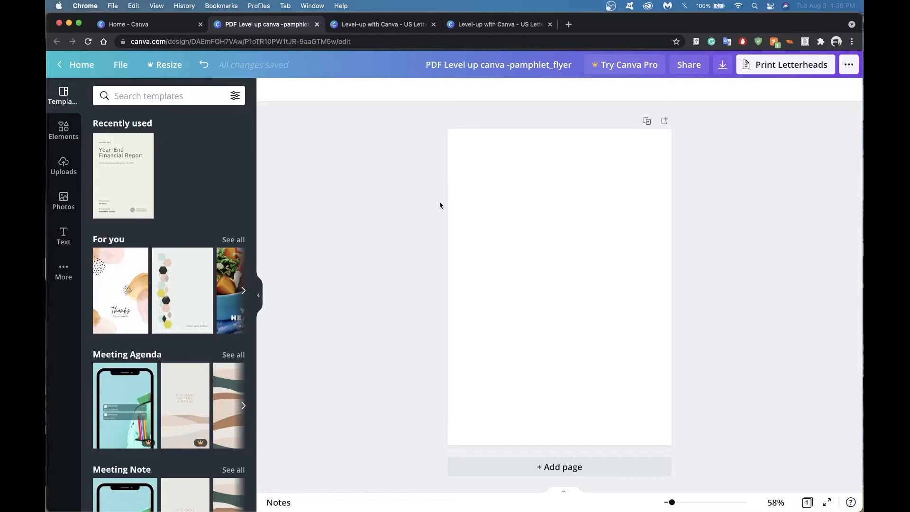
- Find the LEVEL UP logo among the uploaded images and place it in the upper part of the page
{"action": "left_click", "coordinate": [64, 201]}
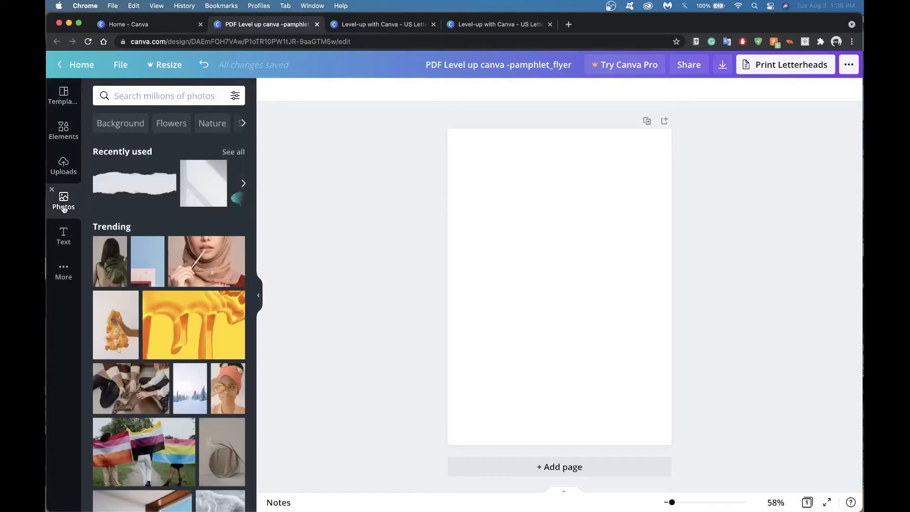
{"action": "left_click", "coordinate": [66, 167]}
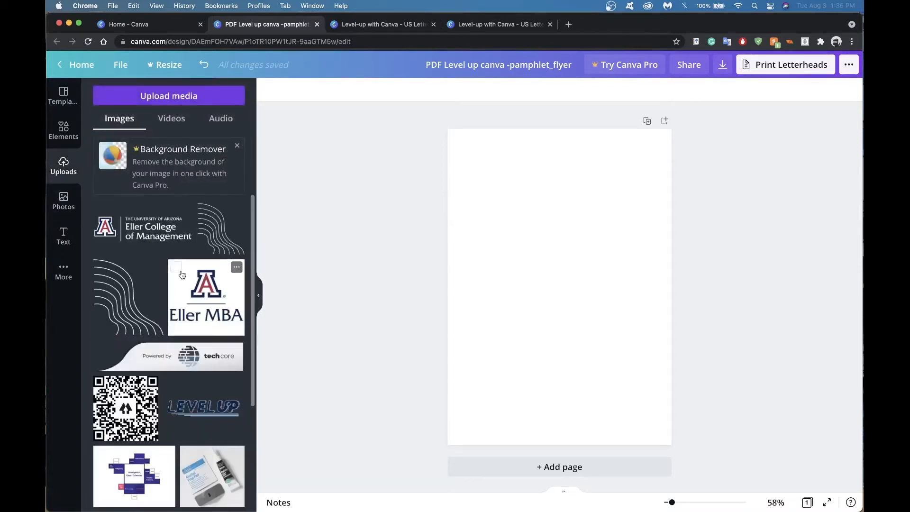
{"action": "scroll", "coordinate": [189, 294], "scroll_direction": "down", "scroll_amount": 3}
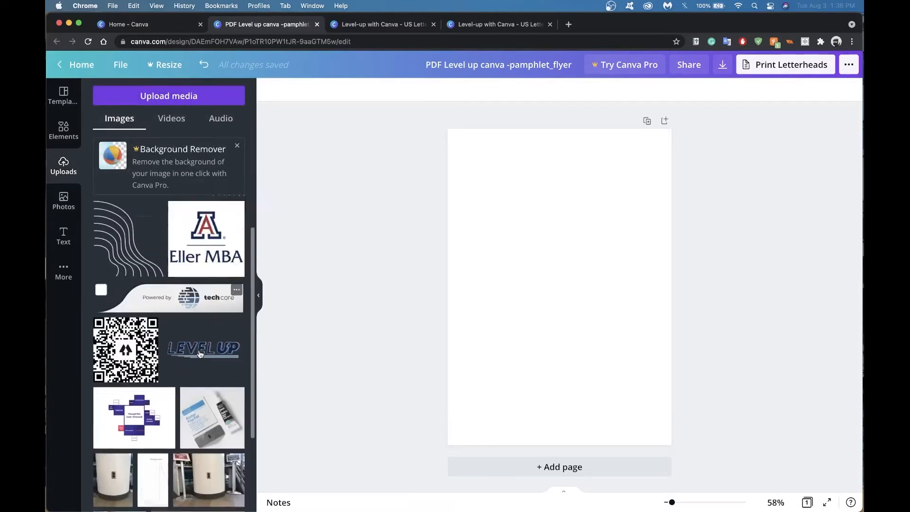
{"action": "scroll", "coordinate": [199, 314], "scroll_direction": "down", "scroll_amount": 3}
{"action": "scroll", "coordinate": [209, 265], "scroll_direction": "up", "scroll_amount": 1}
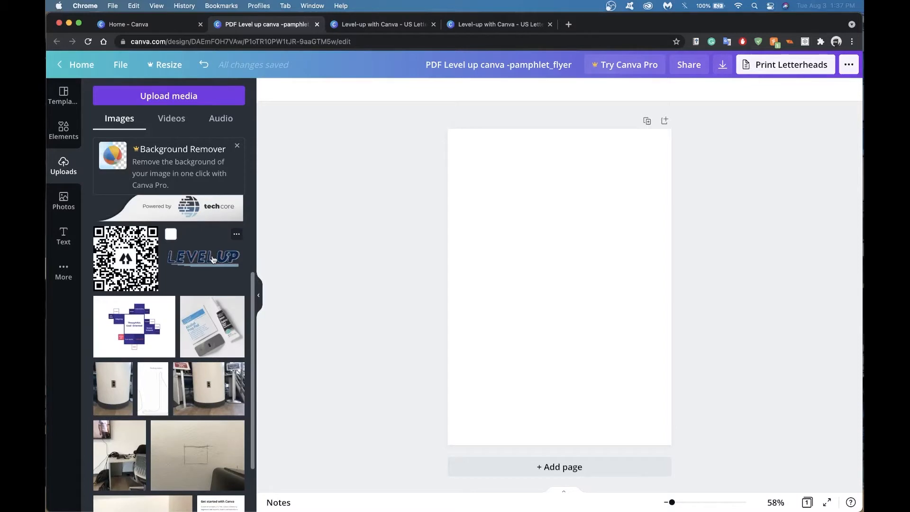
{"action": "scroll", "coordinate": [212, 258], "scroll_direction": "down", "scroll_amount": 2}
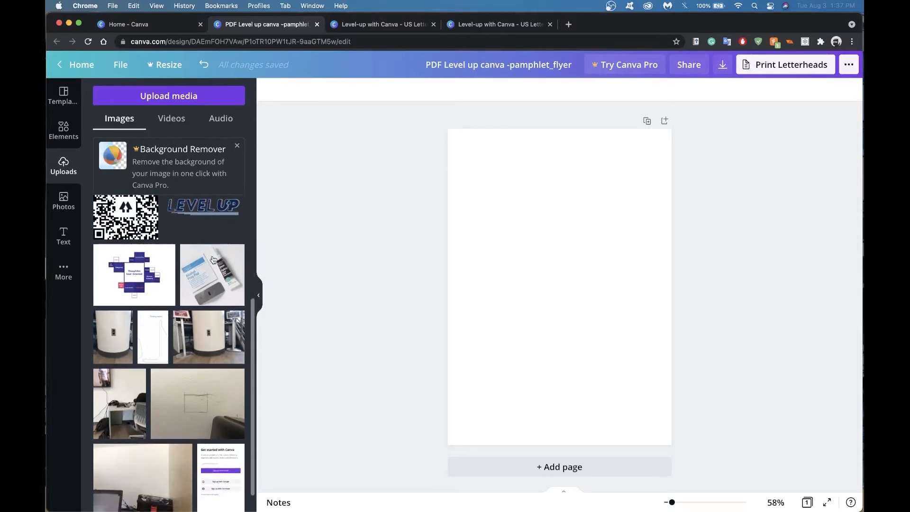
{"action": "scroll", "coordinate": [213, 251], "scroll_direction": "up", "scroll_amount": 3}
{"action": "scroll", "coordinate": [213, 252], "scroll_direction": "up", "scroll_amount": 1}
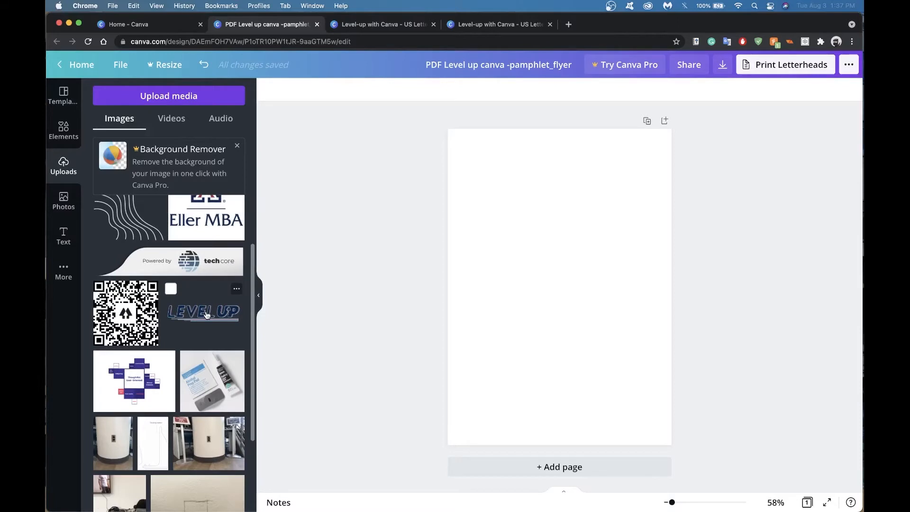
{"action": "left_click", "coordinate": [216, 313]}
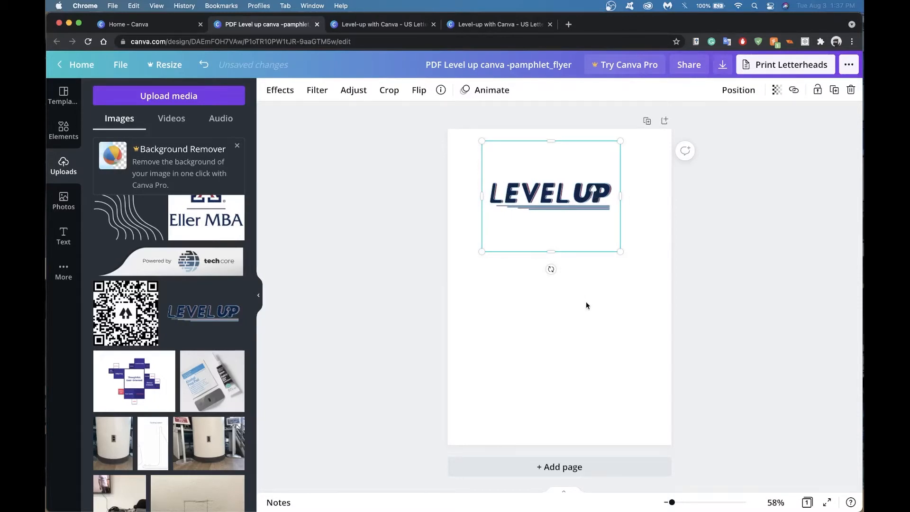
- Check the title in the Level-up with Canva design for reference and close that design's duplicate browser tab
{"action": "left_click", "coordinate": [387, 27]}
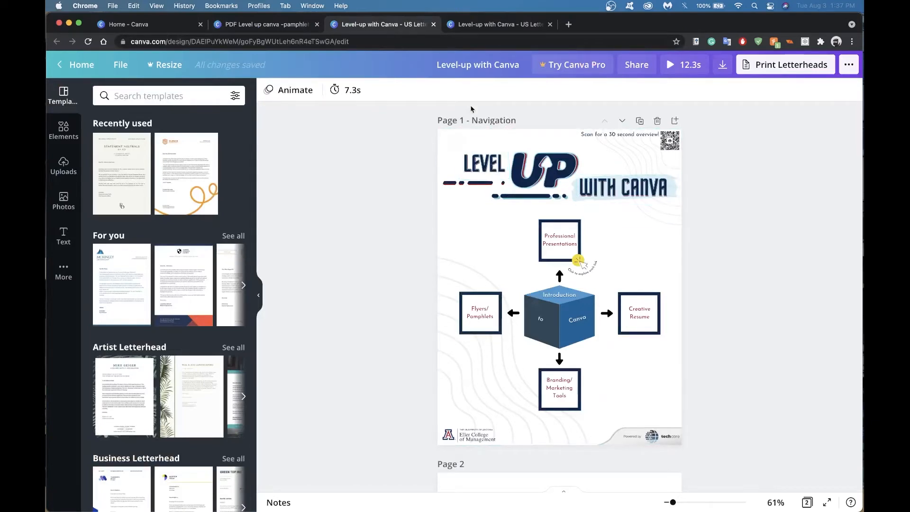
{"action": "left_click", "coordinate": [294, 29]}
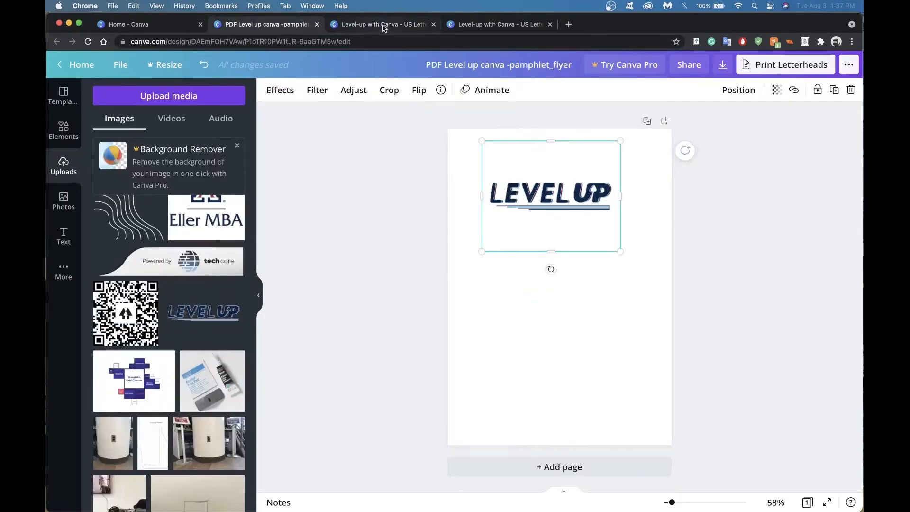
{"action": "left_click", "coordinate": [398, 29]}
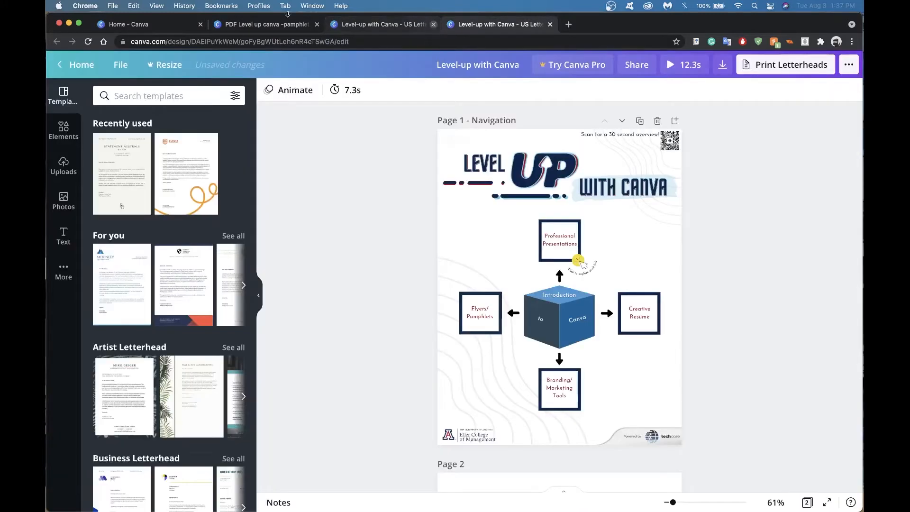
{"action": "left_click", "coordinate": [433, 24]}
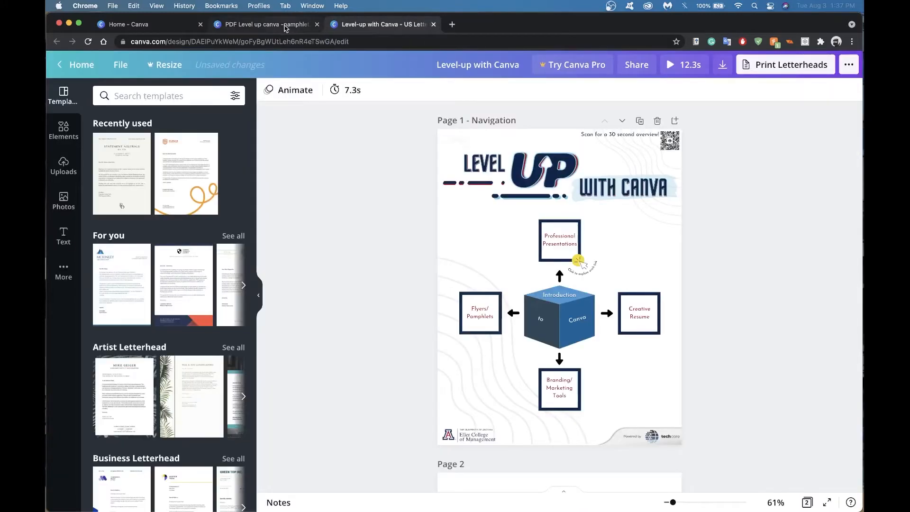
- Return to the pamphlet design and delete the LEVEL UP logo from the page
{"action": "left_click", "coordinate": [285, 27]}
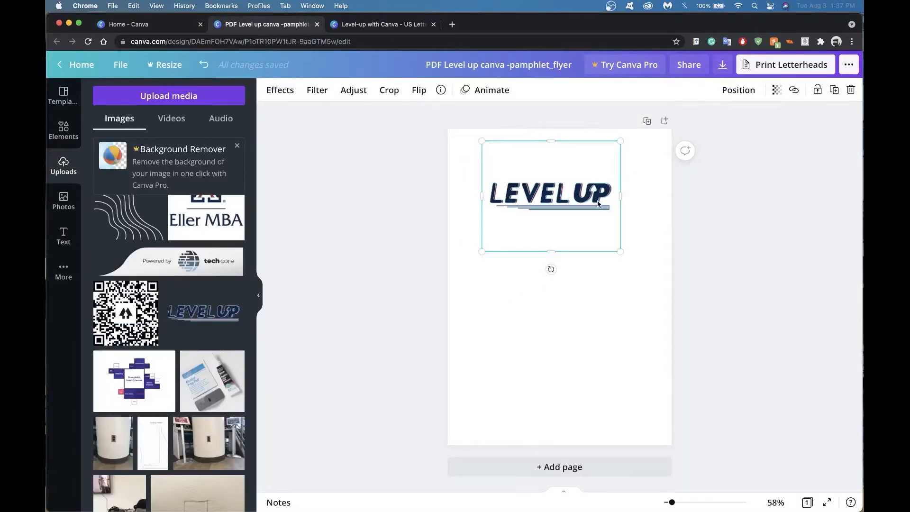
{"action": "key", "text": "Delete"}
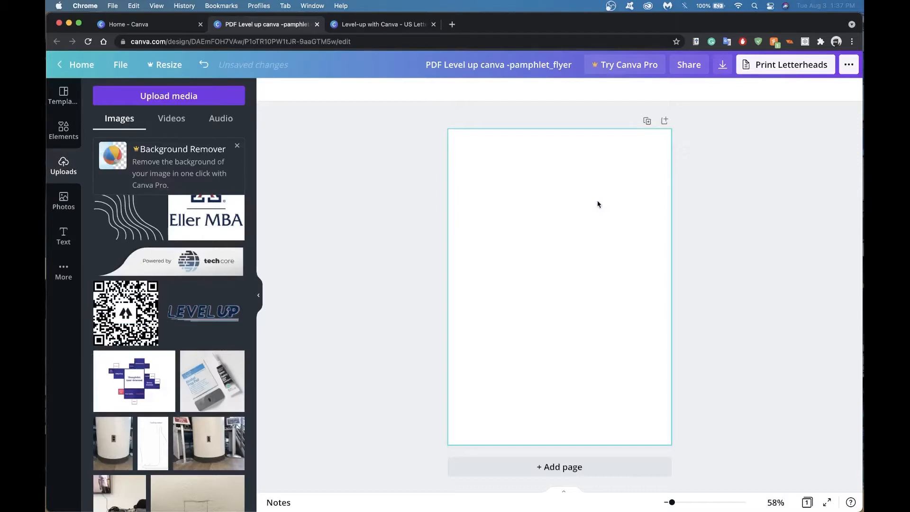
- Add a default heading text box near the top of the blank page
{"action": "left_click", "coordinate": [64, 236]}
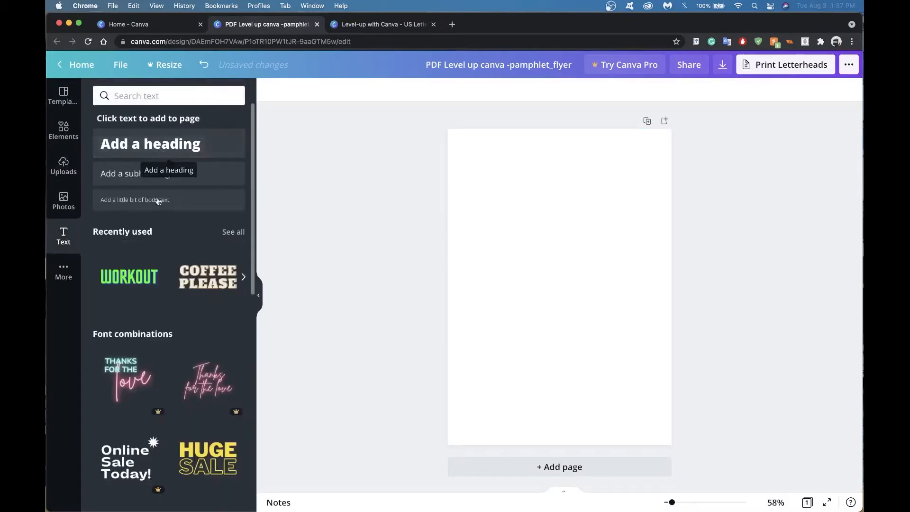
{"action": "left_click_drag", "start_coordinate": [170, 144], "coordinate": [566, 160]}
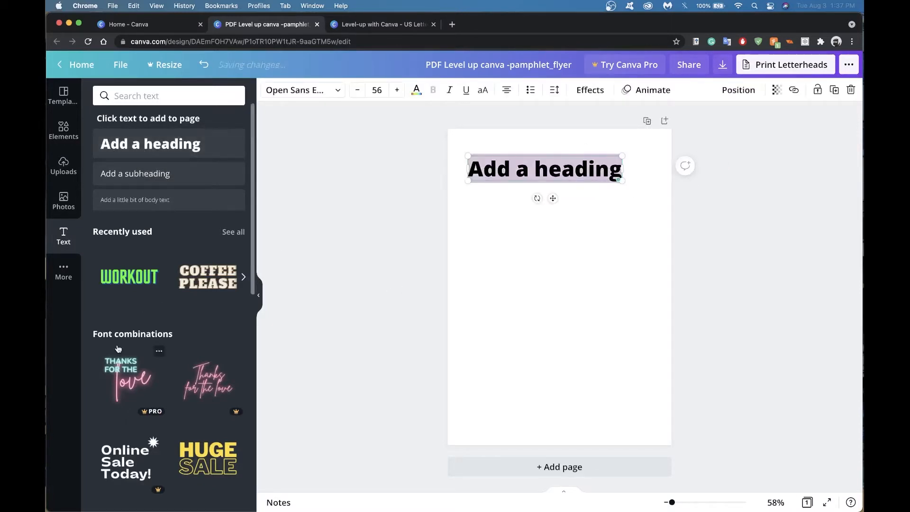
- Browse the font combinations and place the FREE DELIVERY text style just below the heading on the page
{"action": "scroll", "coordinate": [118, 349], "scroll_direction": "down", "scroll_amount": 5}
{"action": "scroll", "coordinate": [118, 349], "scroll_direction": "down", "scroll_amount": 5}
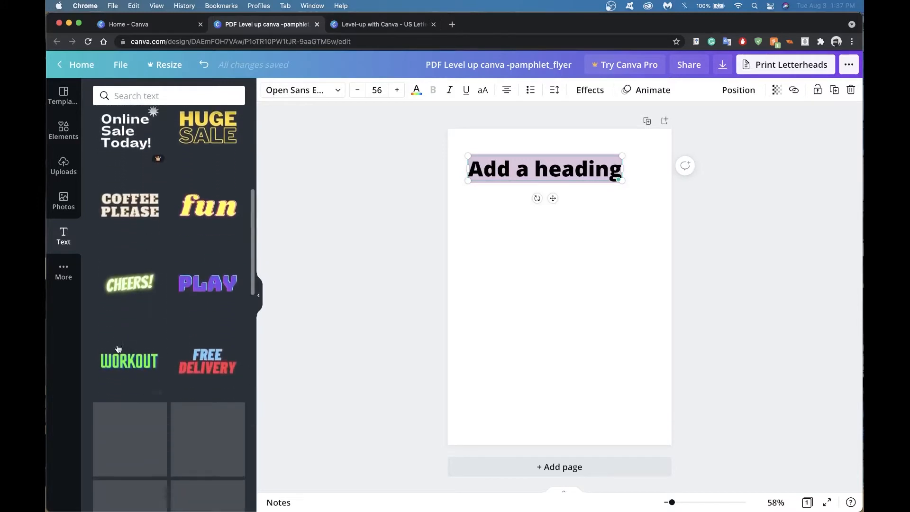
{"action": "scroll", "coordinate": [143, 322], "scroll_direction": "up", "scroll_amount": 4}
{"action": "scroll", "coordinate": [142, 322], "scroll_direction": "down", "scroll_amount": 2}
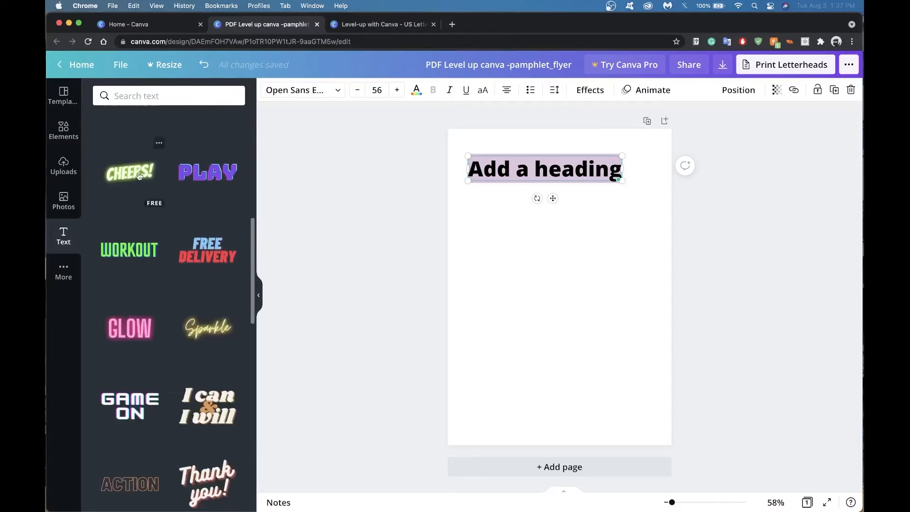
{"action": "scroll", "coordinate": [144, 311], "scroll_direction": "down", "scroll_amount": 2}
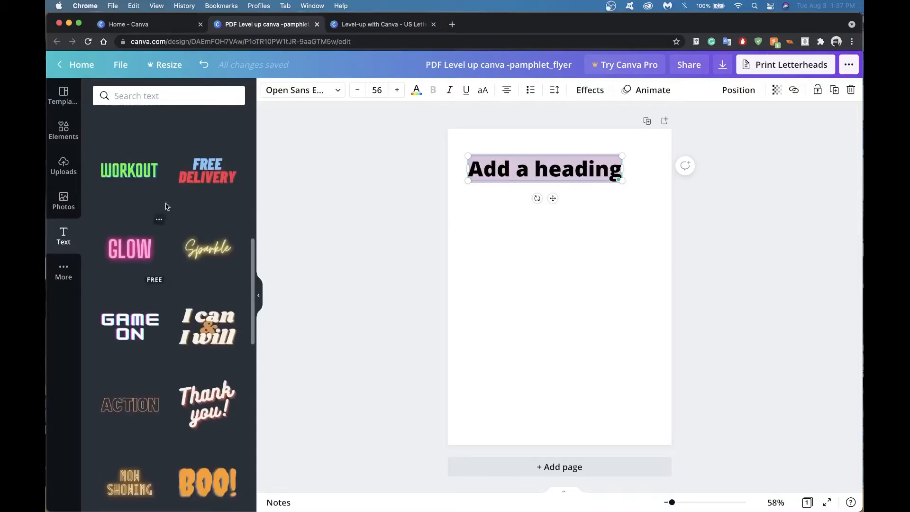
{"action": "left_click_drag", "start_coordinate": [216, 180], "coordinate": [521, 229]}
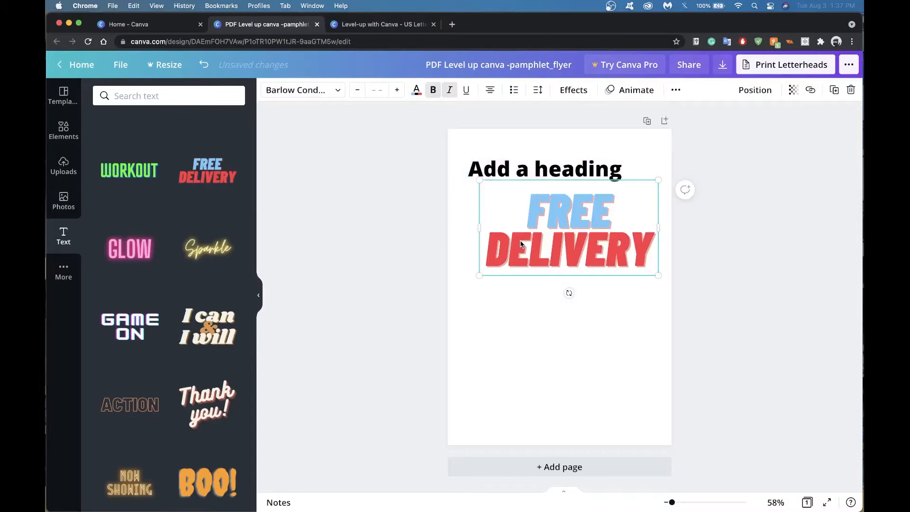
- Delete the plain "Add a heading" text box above the FREE DELIVERY text
{"action": "left_click", "coordinate": [518, 174]}
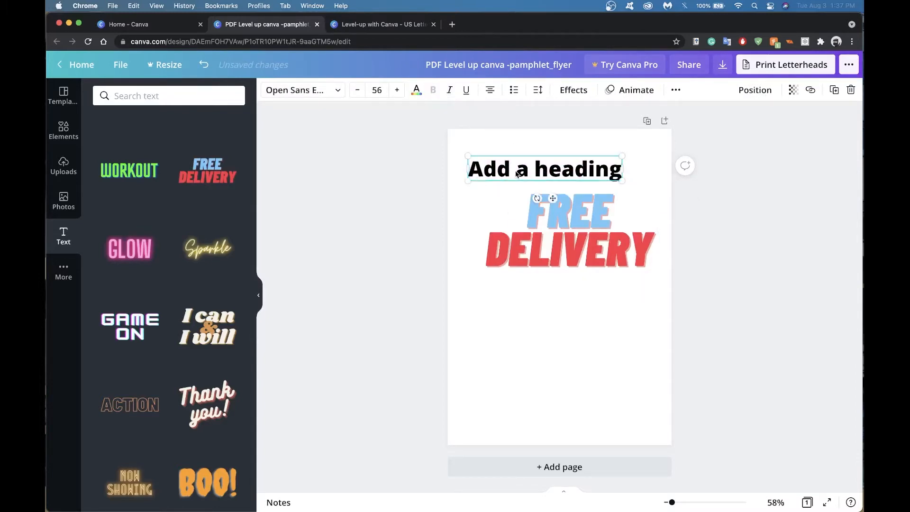
{"action": "left_click", "coordinate": [538, 205]}
{"action": "left_click", "coordinate": [539, 169]}
{"action": "key", "text": "Delete"}
- Align the FREE DELIVERY text group to the horizontal center of the page
{"action": "left_click", "coordinate": [562, 205]}
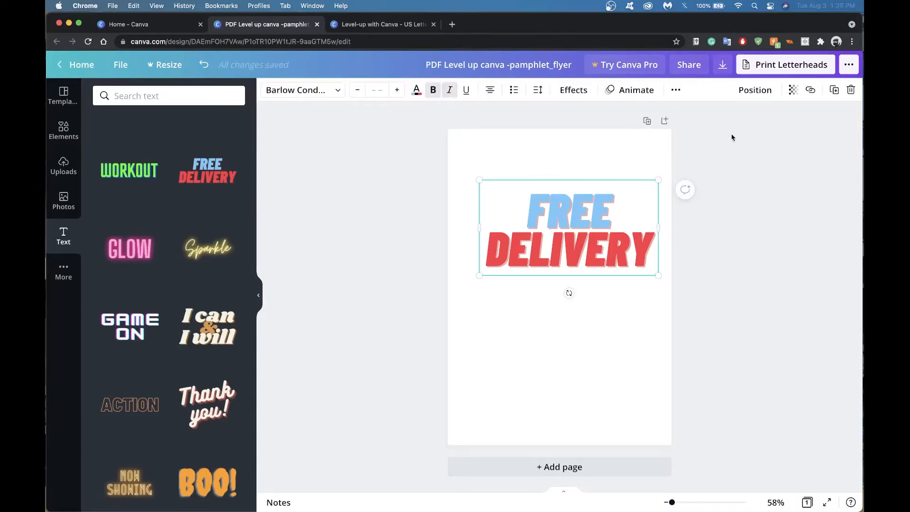
{"action": "key", "text": "Escape"}
{"action": "left_click", "coordinate": [600, 246]}
{"action": "left_click", "coordinate": [755, 91]}
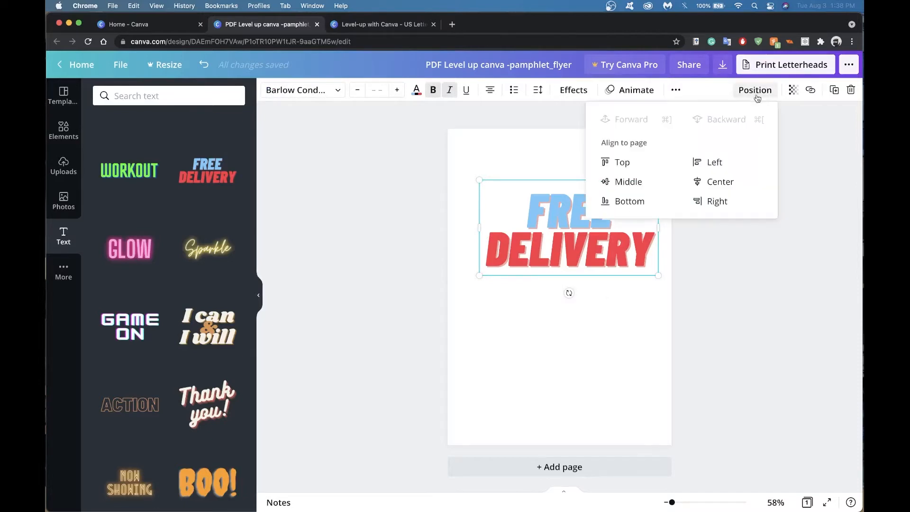
{"action": "left_click", "coordinate": [716, 186]}
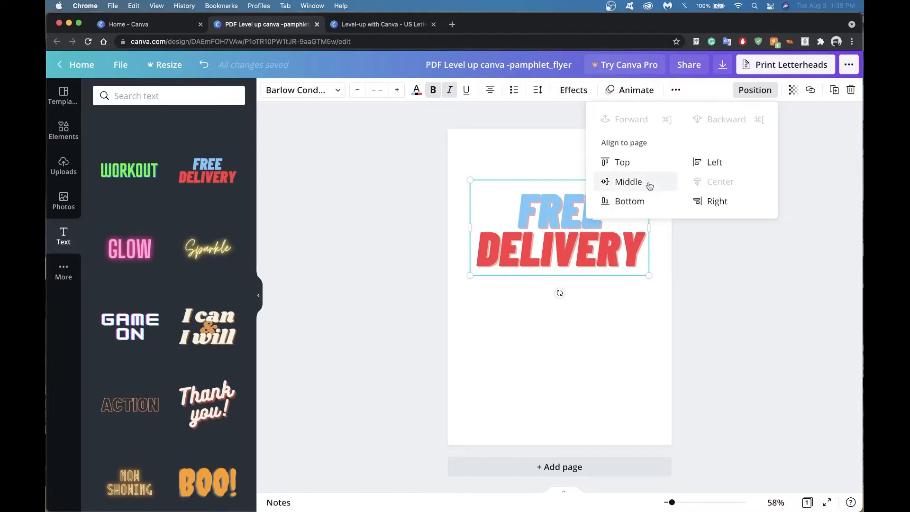
- Align the FREE DELIVERY text group to the top edge of the page
{"action": "left_click", "coordinate": [647, 163]}
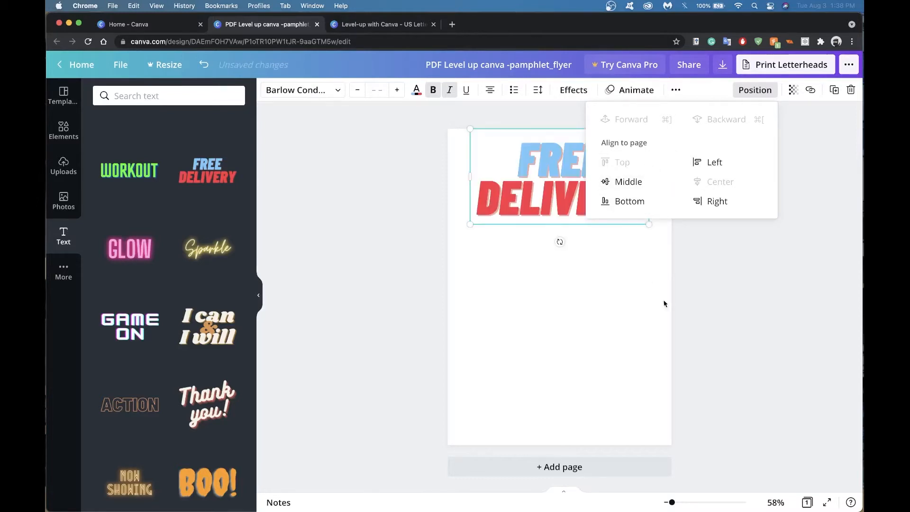
{"action": "left_click", "coordinate": [697, 289]}
{"action": "left_click", "coordinate": [695, 257]}
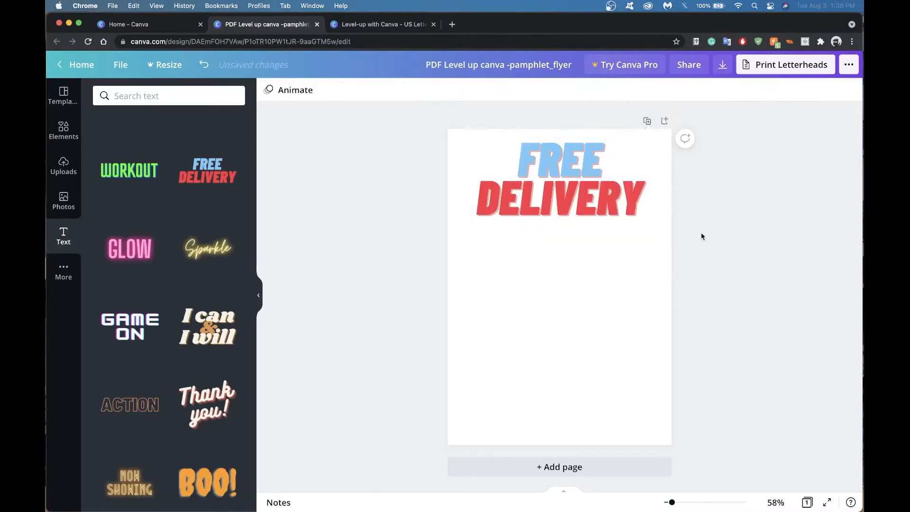
{"action": "left_click", "coordinate": [561, 180]}
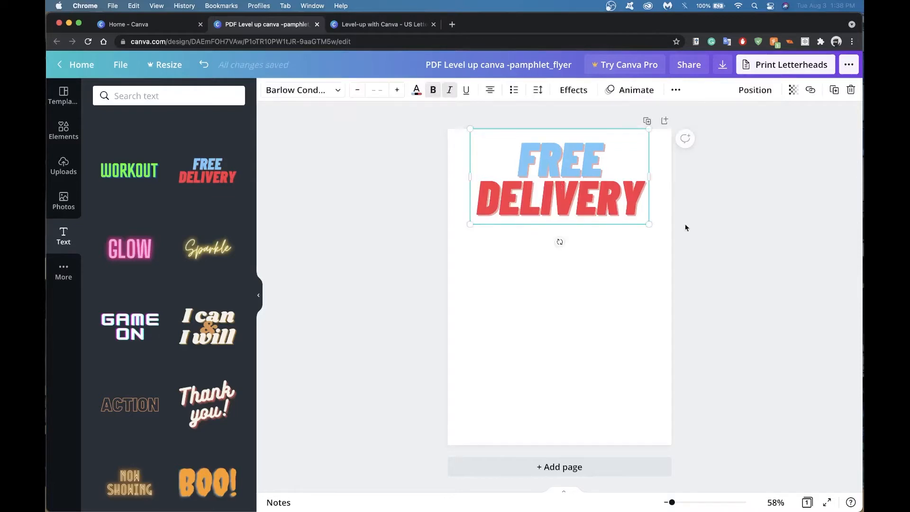
{"action": "left_click", "coordinate": [708, 221]}
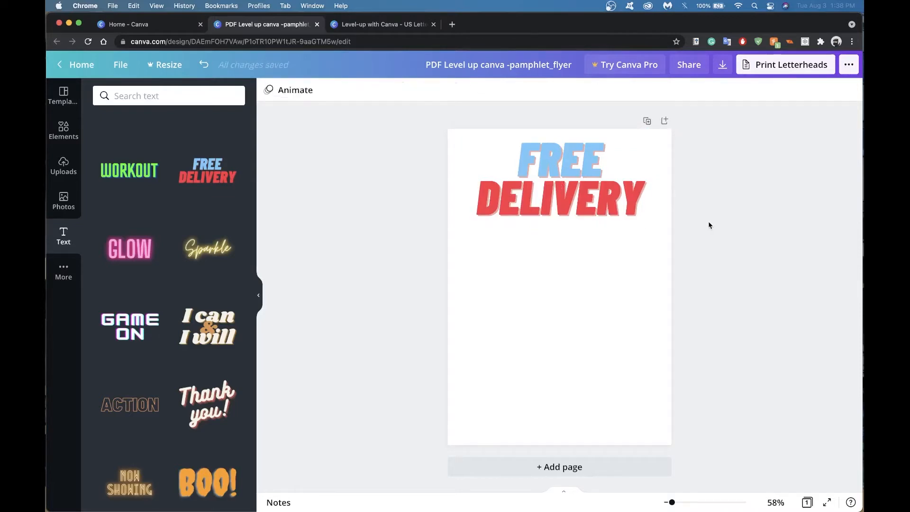
- Shrink the FREE DELIVERY text group to about 60% of its size and place it horizontally centered at the page's top margin
{"action": "left_click", "coordinate": [586, 197]}
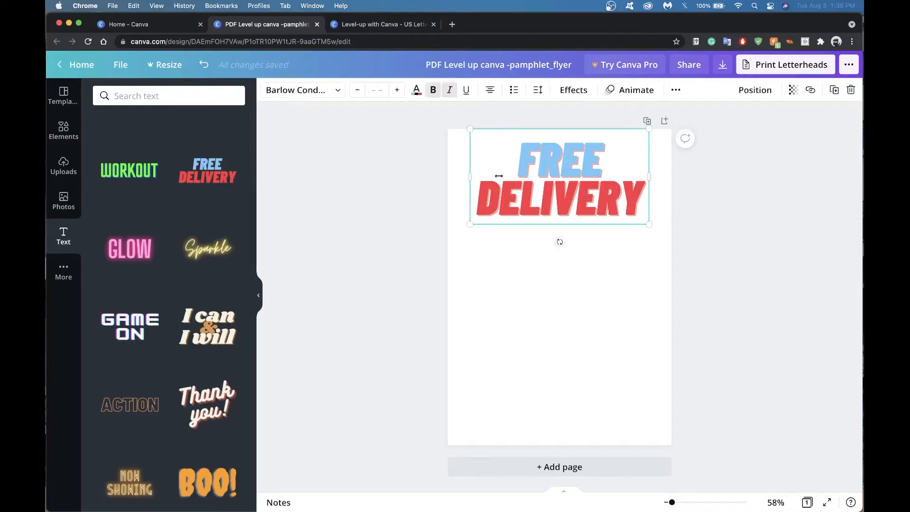
{"action": "left_click_drag", "start_coordinate": [623, 208], "coordinate": [587, 168]}
{"action": "left_click", "coordinate": [755, 89]}
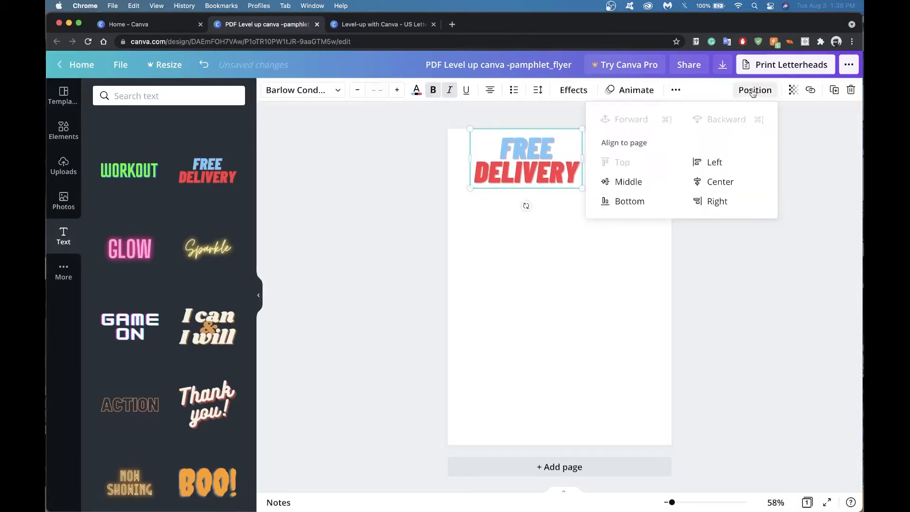
{"action": "left_click", "coordinate": [720, 181]}
{"action": "left_click", "coordinate": [706, 266]}
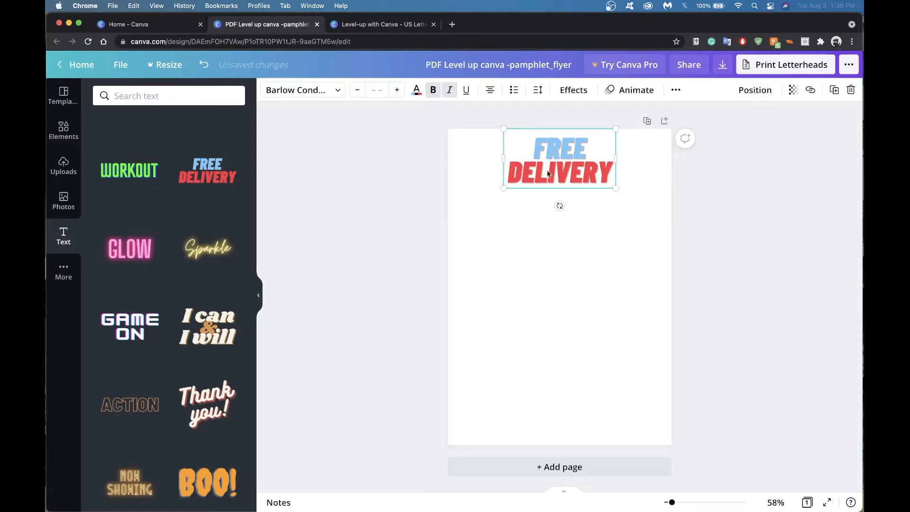
{"action": "left_click_drag", "start_coordinate": [561, 173], "coordinate": [561, 185]}
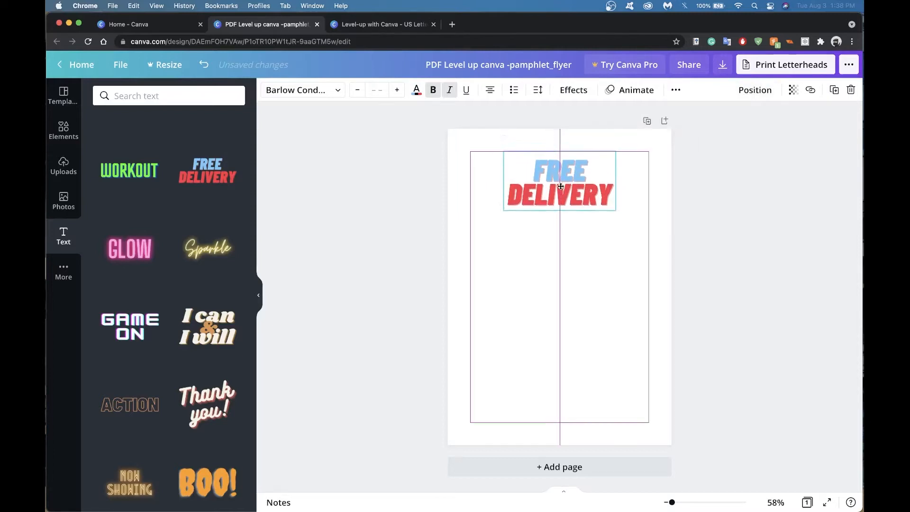
{"action": "left_click", "coordinate": [750, 239]}
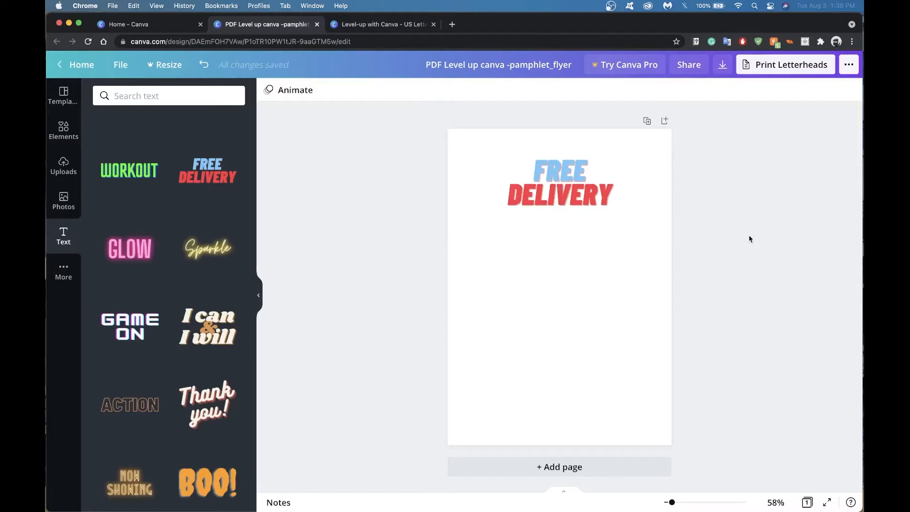
- Replace the FREE DELIVERY text with the title "LEVEL UP WITH CANVA"
{"action": "left_click", "coordinate": [595, 179]}
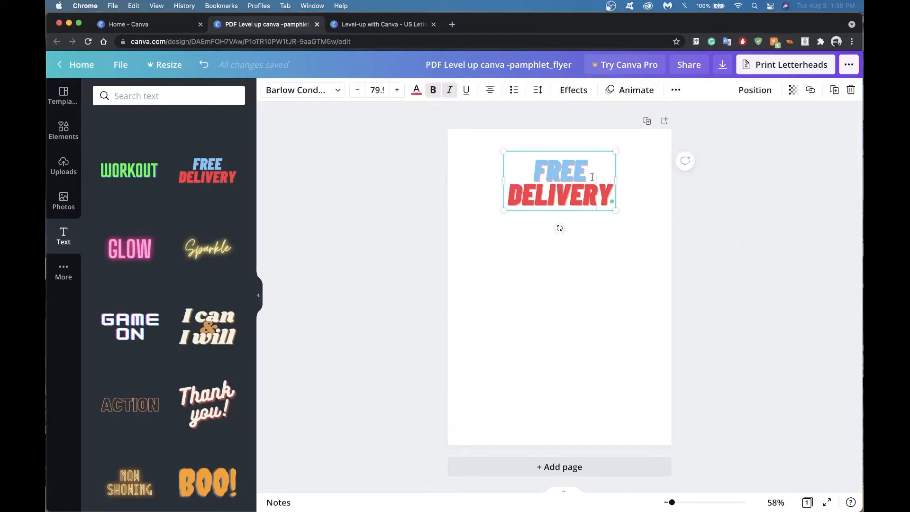
{"action": "left_click", "coordinate": [591, 177]}
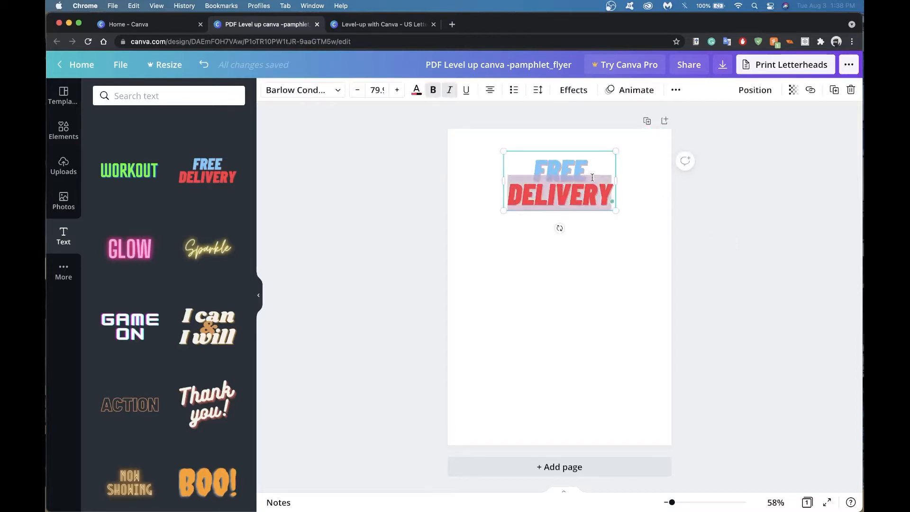
{"action": "double_click", "coordinate": [569, 162]}
{"action": "left_click", "coordinate": [569, 162]}
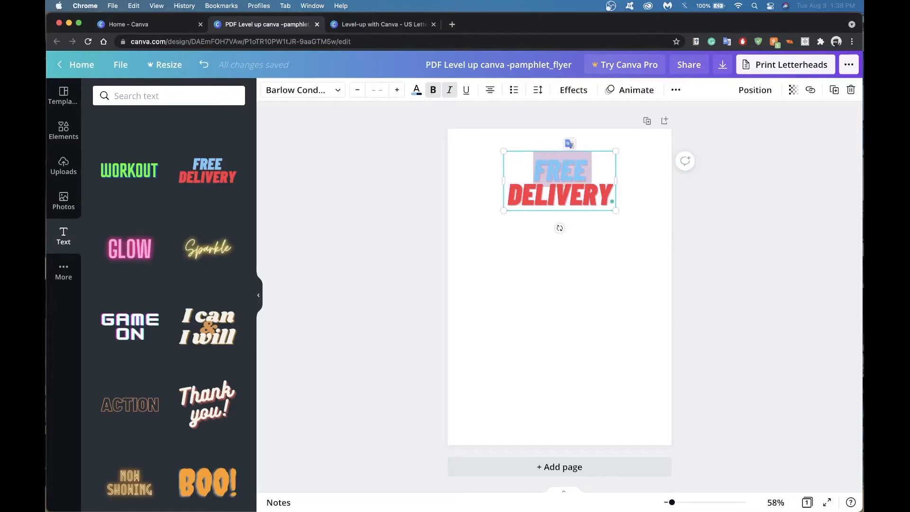
{"action": "key", "text": "BackSpace"}
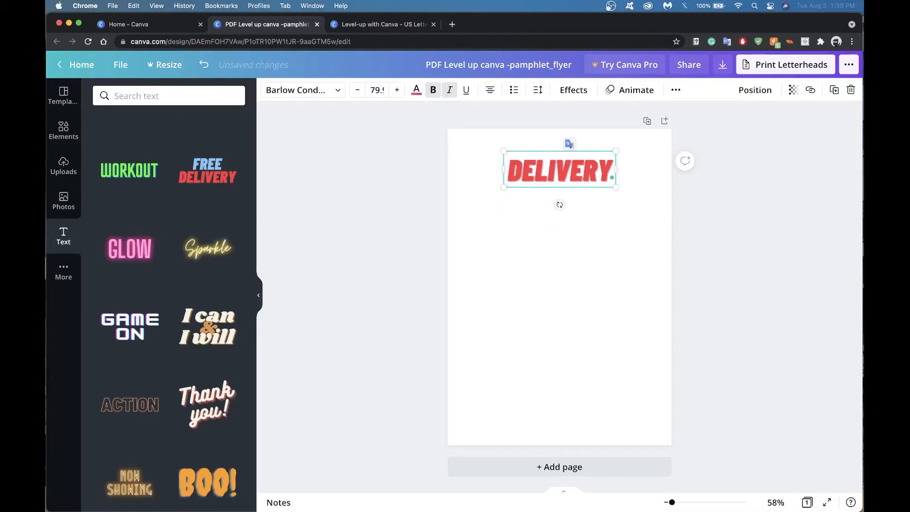
{"action": "key", "text": "BackSpace"}
{"action": "key", "text": "BackSpace"}
{"action": "key", "text": "BackSpace"}
{"action": "key", "text": "BackSpace"}
{"action": "key", "text": "BackSpace"}
{"action": "key", "text": "BackSpace"}
{"action": "key", "text": "BackSpace"}
{"action": "key", "text": "BackSpace"}
{"action": "type", "text": "LEVEL UP WITH CANVA"}
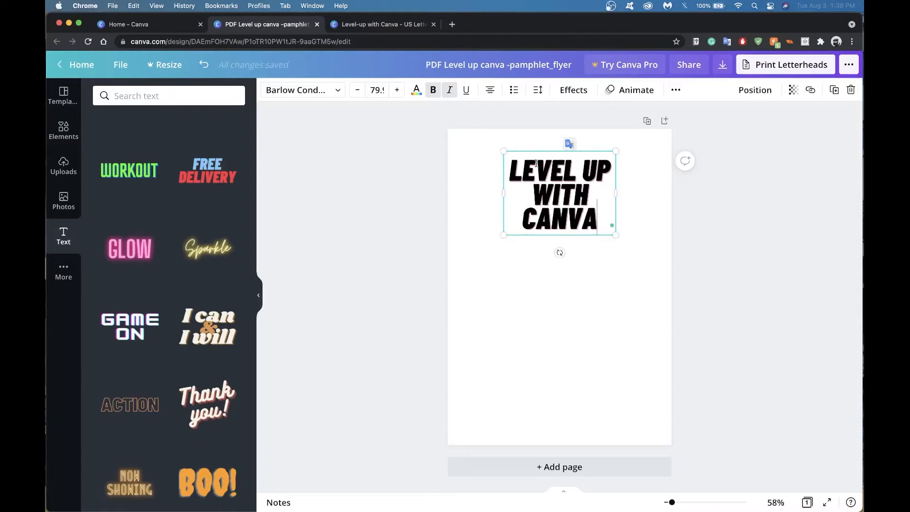
{"action": "left_click", "coordinate": [593, 260]}
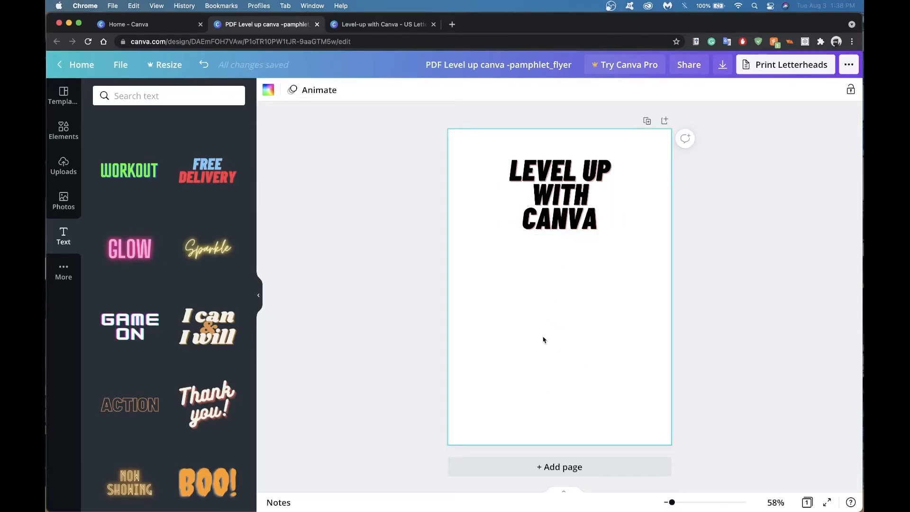
- Widen the LEVEL UP WITH CANVA text box so the title wraps onto two lines, and move it back to the page's horizontal center
{"action": "left_click", "coordinate": [546, 186]}
{"action": "mouse_move", "coordinate": [305, 285]}
{"action": "left_mouse_down"}
{"action": "mouse_move", "coordinate": [160, 286]}
{"action": "mouse_move", "coordinate": [294, 295]}
{"action": "left_mouse_up"}
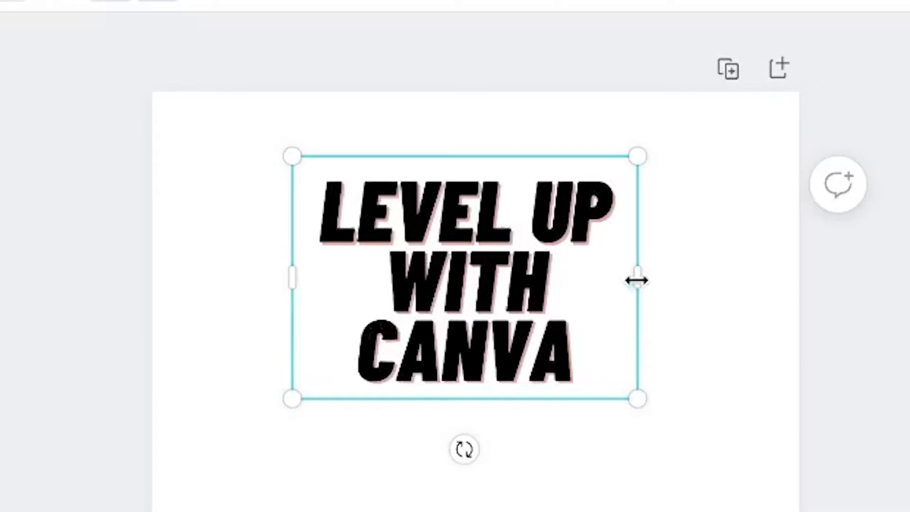
{"action": "left_click_drag", "start_coordinate": [637, 280], "coordinate": [708, 286]}
{"action": "left_click_drag", "start_coordinate": [723, 242], "coordinate": [763, 249]}
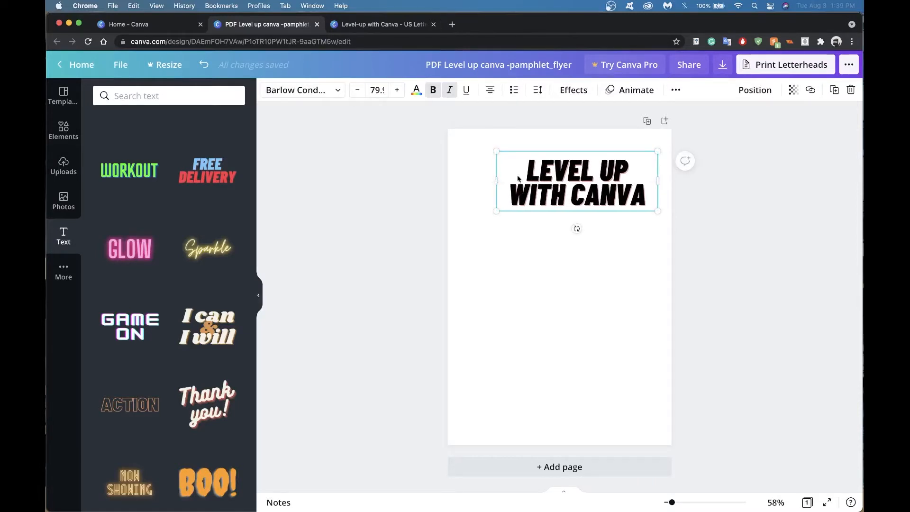
{"action": "mouse_move", "coordinate": [573, 192]}
{"action": "left_mouse_down"}
{"action": "mouse_move", "coordinate": [562, 189]}
{"action": "mouse_move", "coordinate": [541, 292]}
{"action": "mouse_move", "coordinate": [572, 250]}
{"action": "mouse_move", "coordinate": [546, 286]}
{"action": "mouse_move", "coordinate": [558, 231]}
{"action": "mouse_move", "coordinate": [545, 212]}
{"action": "mouse_move", "coordinate": [565, 192]}
{"action": "left_mouse_up"}
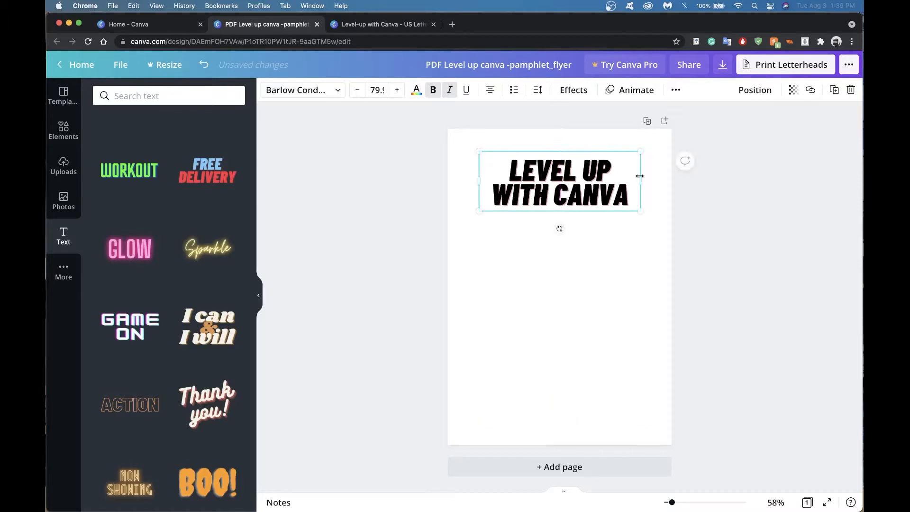
{"action": "left_click", "coordinate": [760, 93]}
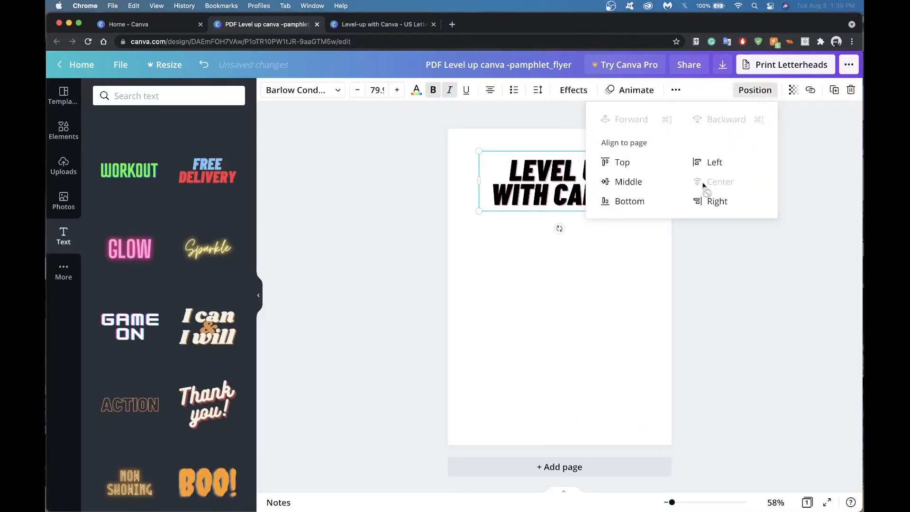
{"action": "left_click", "coordinate": [623, 258]}
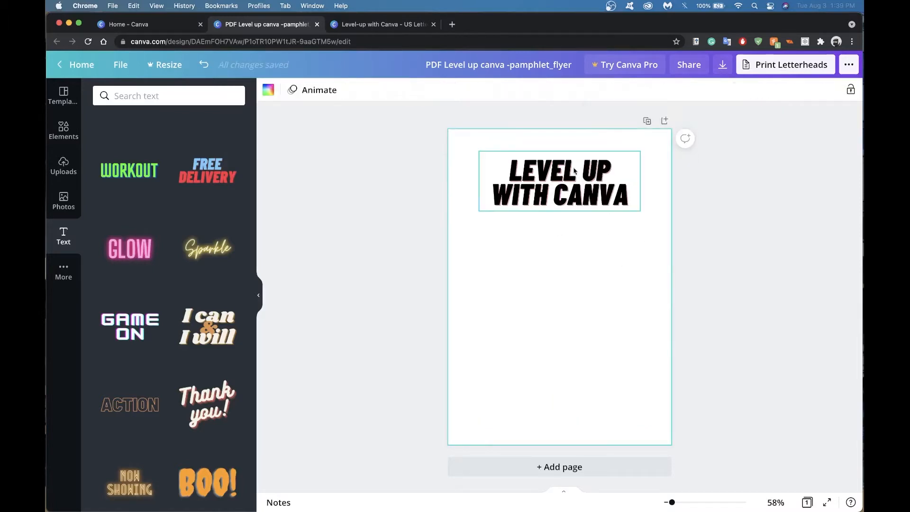
- Move the title slightly lower on the page and align it to the page's horizontal center
{"action": "left_click_drag", "start_coordinate": [574, 179], "coordinate": [599, 186]}
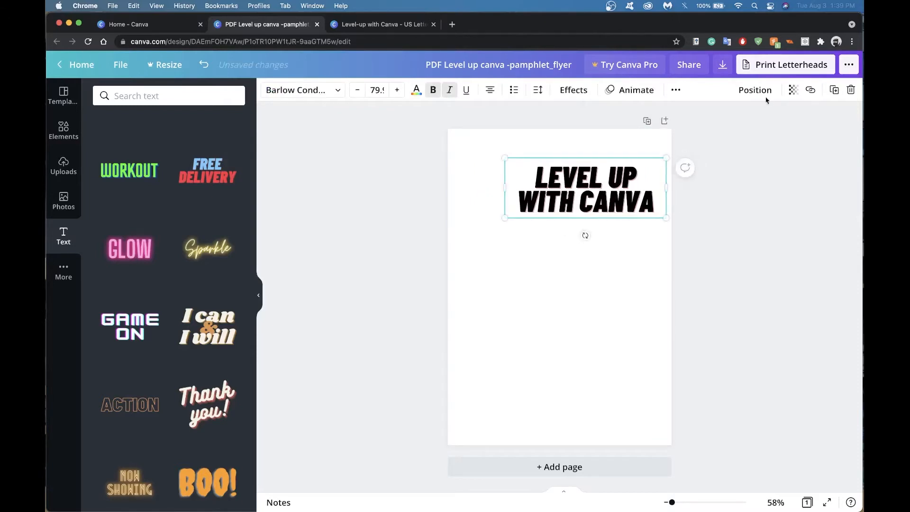
{"action": "left_click", "coordinate": [755, 89]}
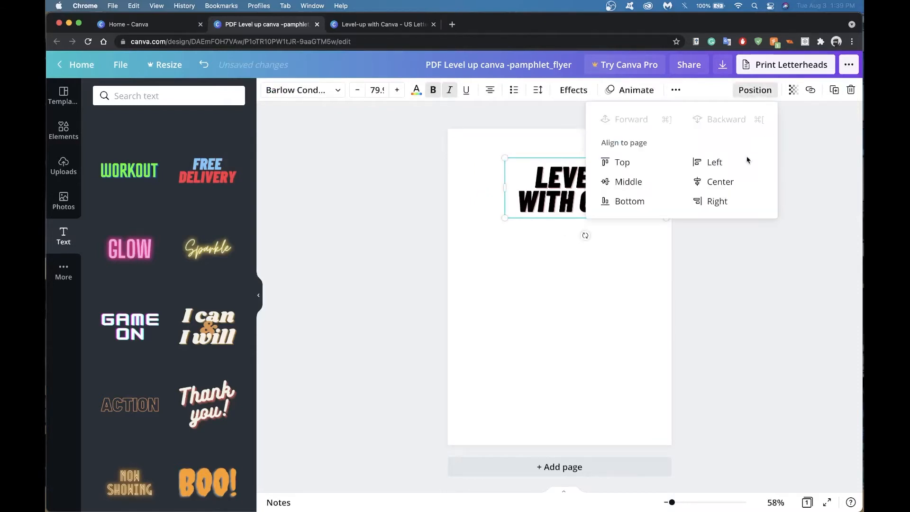
{"action": "left_click", "coordinate": [732, 185]}
{"action": "left_click", "coordinate": [620, 269]}
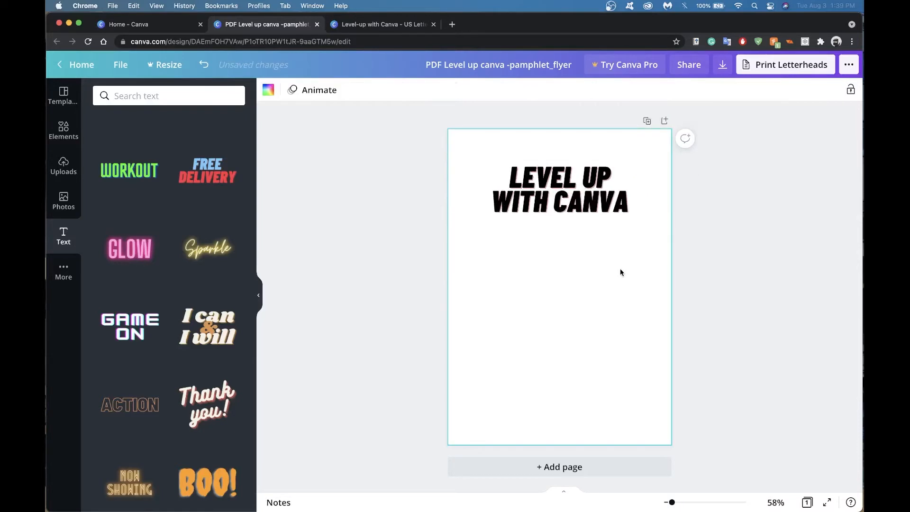
- Change the title's text color to a custom dark navy blue, #1C2C5D
{"action": "left_click", "coordinate": [590, 184]}
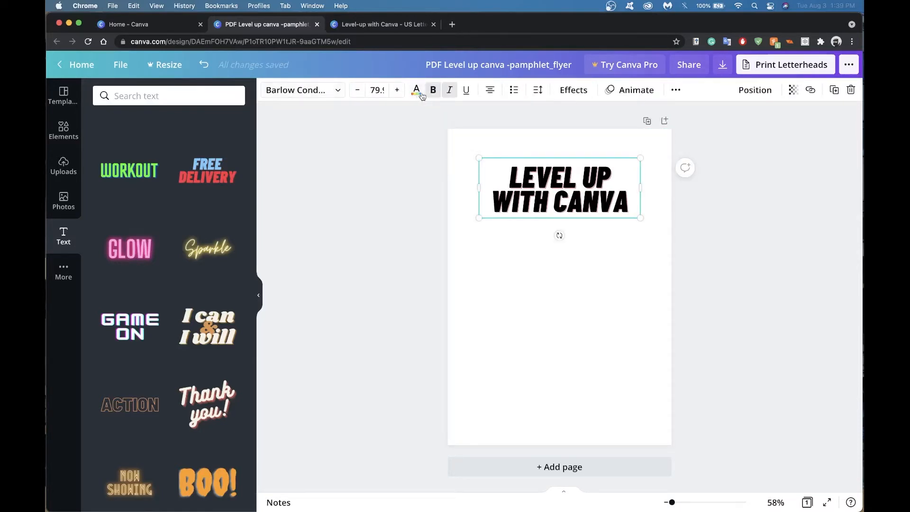
{"action": "left_click", "coordinate": [536, 248]}
{"action": "left_click", "coordinate": [560, 185]}
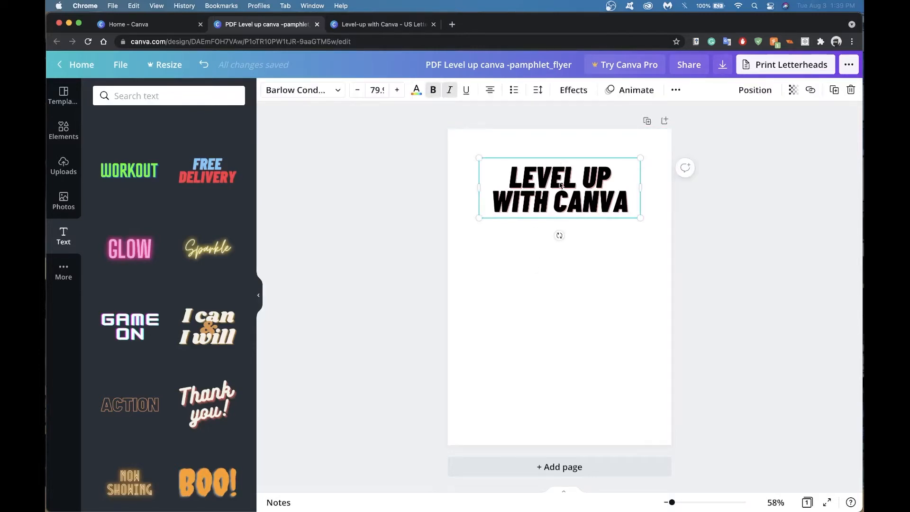
{"action": "left_click", "coordinate": [416, 90]}
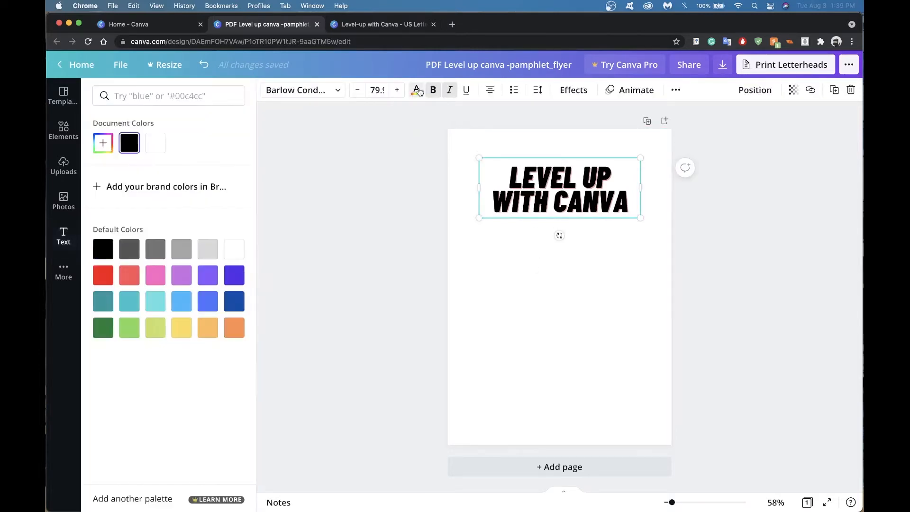
{"action": "left_click", "coordinate": [103, 143]}
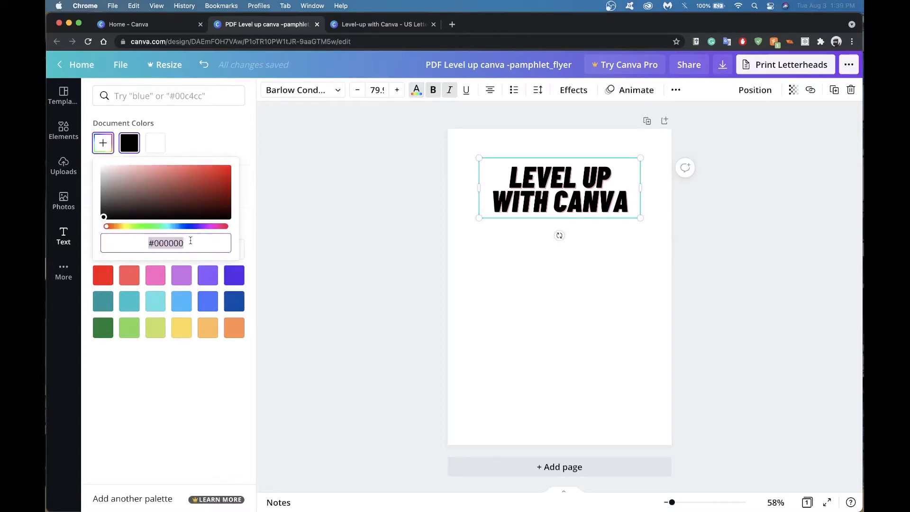
{"action": "left_click_drag", "start_coordinate": [193, 230], "coordinate": [181, 229]}
{"action": "left_click", "coordinate": [202, 198]}
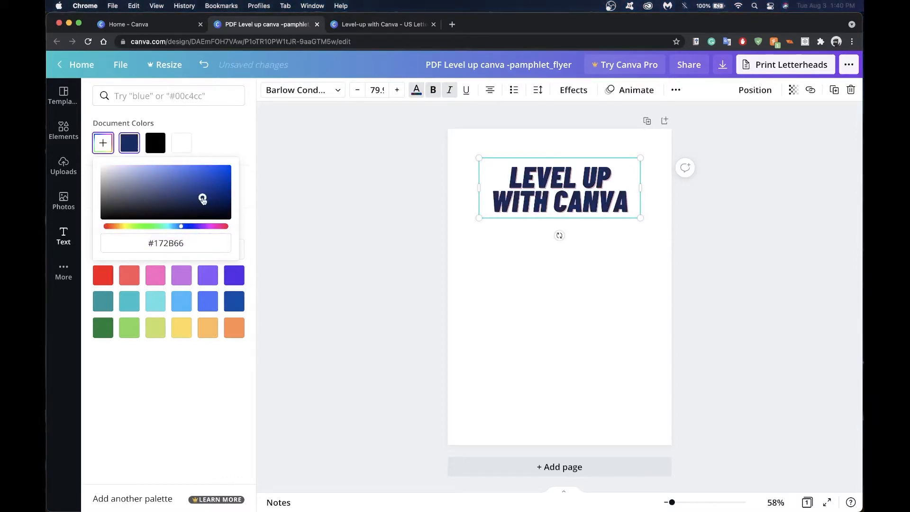
{"action": "left_click_drag", "start_coordinate": [203, 197], "coordinate": [190, 199]}
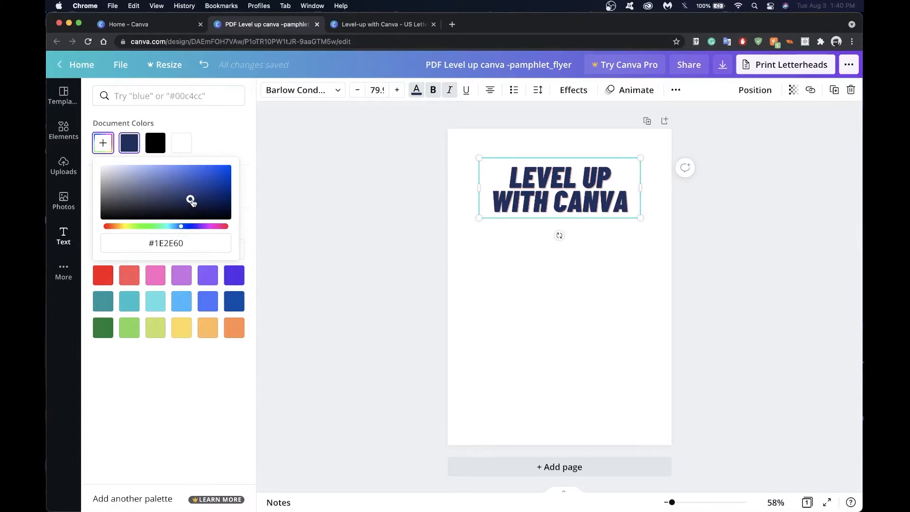
{"action": "left_click_drag", "start_coordinate": [191, 200], "coordinate": [192, 199]}
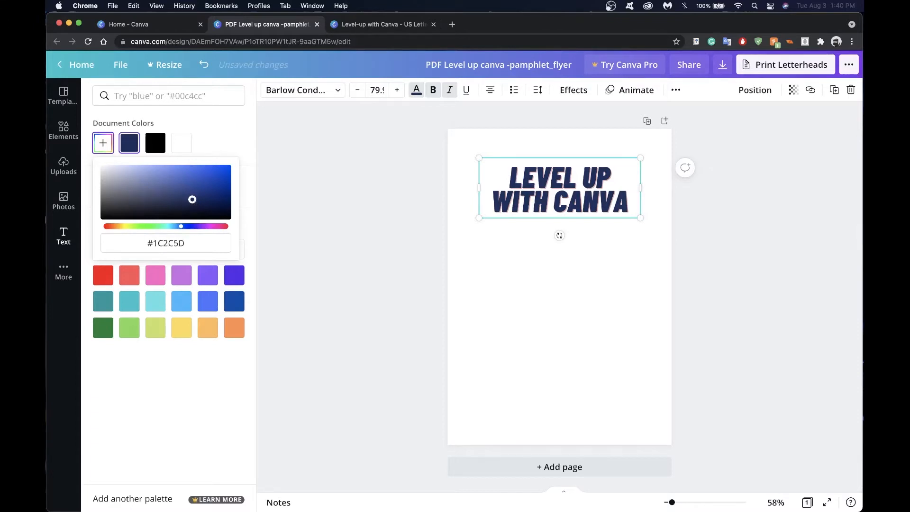
{"action": "left_click", "coordinate": [224, 138]}
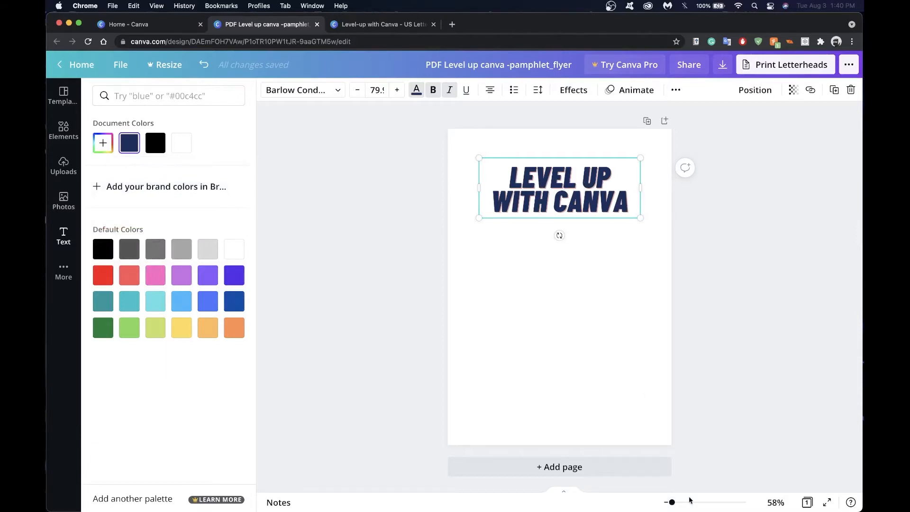
- Change the title's shadow color to a custom darker red
{"action": "left_click", "coordinate": [703, 501]}
{"action": "scroll", "coordinate": [574, 323], "scroll_direction": "up", "scroll_amount": 5}
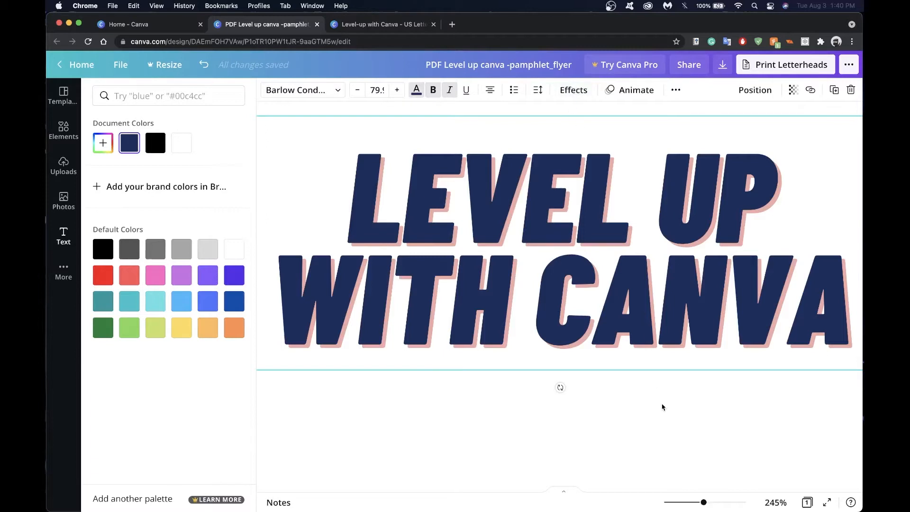
{"action": "mouse_move", "coordinate": [695, 506]}
{"action": "left_mouse_down"}
{"action": "mouse_move", "coordinate": [678, 505]}
{"action": "mouse_move", "coordinate": [690, 503]}
{"action": "left_mouse_up"}
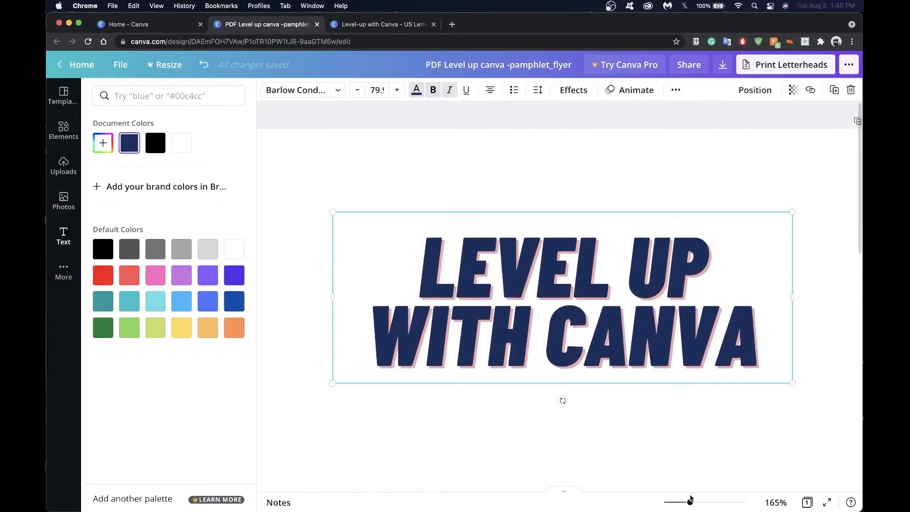
{"action": "left_click", "coordinate": [564, 95]}
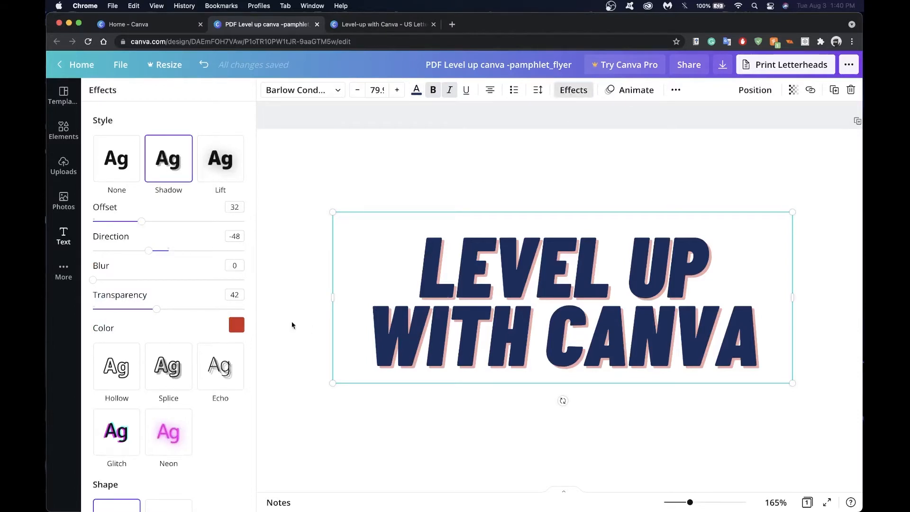
{"action": "left_click", "coordinate": [238, 327]}
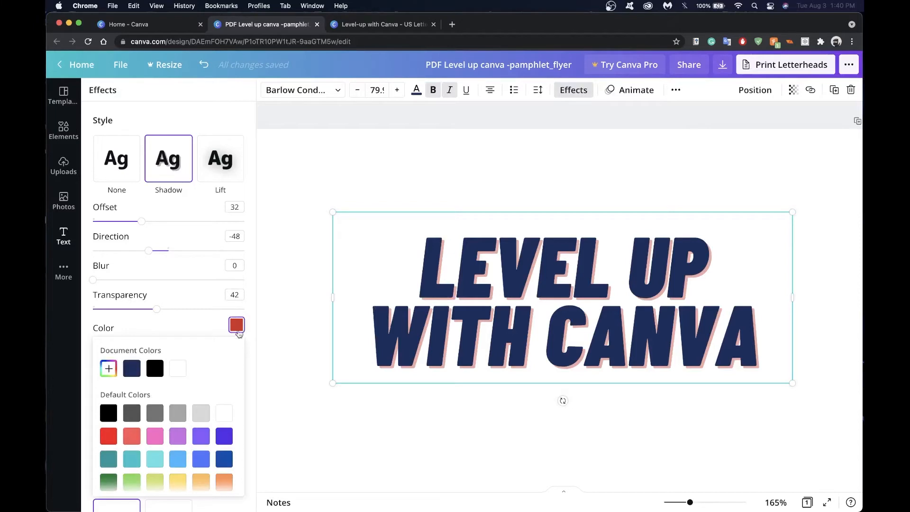
{"action": "left_click", "coordinate": [110, 371]}
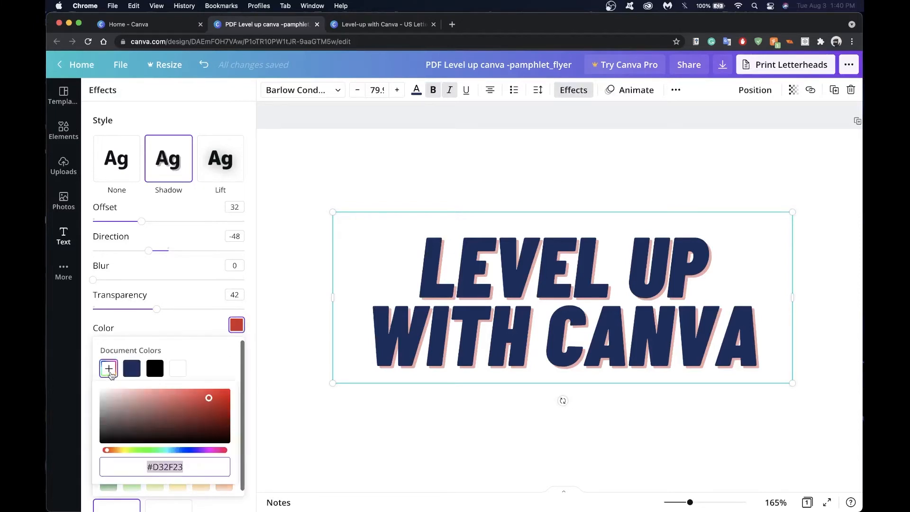
{"action": "mouse_move", "coordinate": [203, 400]}
{"action": "left_mouse_down"}
{"action": "mouse_move", "coordinate": [194, 398]}
{"action": "mouse_move", "coordinate": [204, 407]}
{"action": "left_mouse_up"}
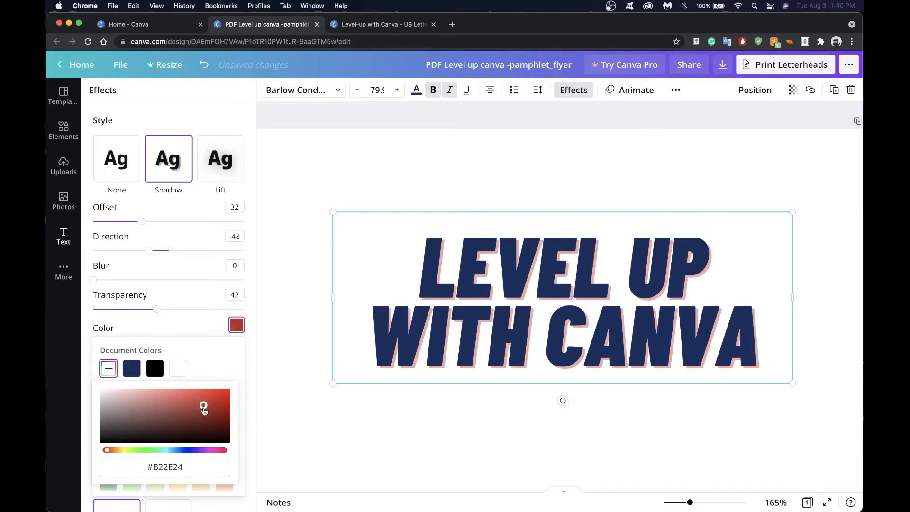
{"action": "left_click_drag", "start_coordinate": [108, 452], "coordinate": [94, 458]}
{"action": "left_click_drag", "start_coordinate": [212, 417], "coordinate": [203, 406]}
{"action": "left_click", "coordinate": [200, 328]}
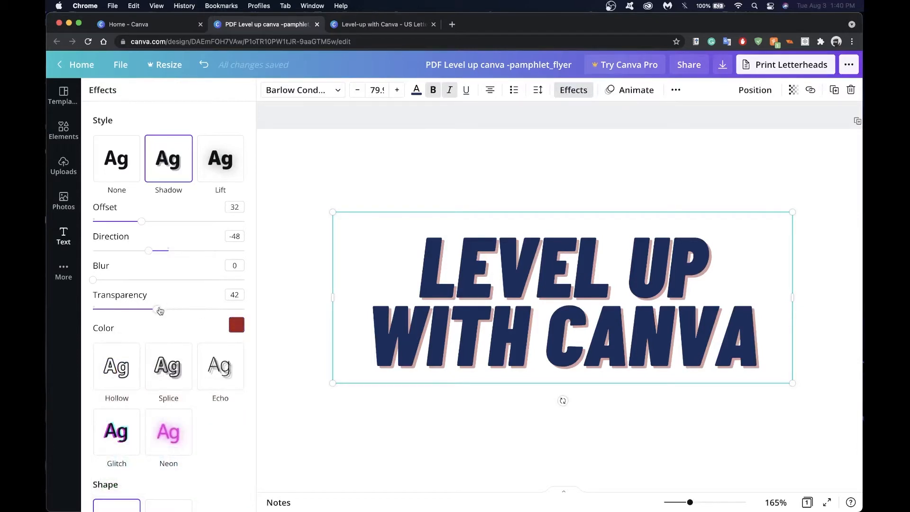
- Set the title shadow's transparency to 100, direction to -105 and offset to 20
{"action": "left_click_drag", "start_coordinate": [160, 311], "coordinate": [245, 310]}
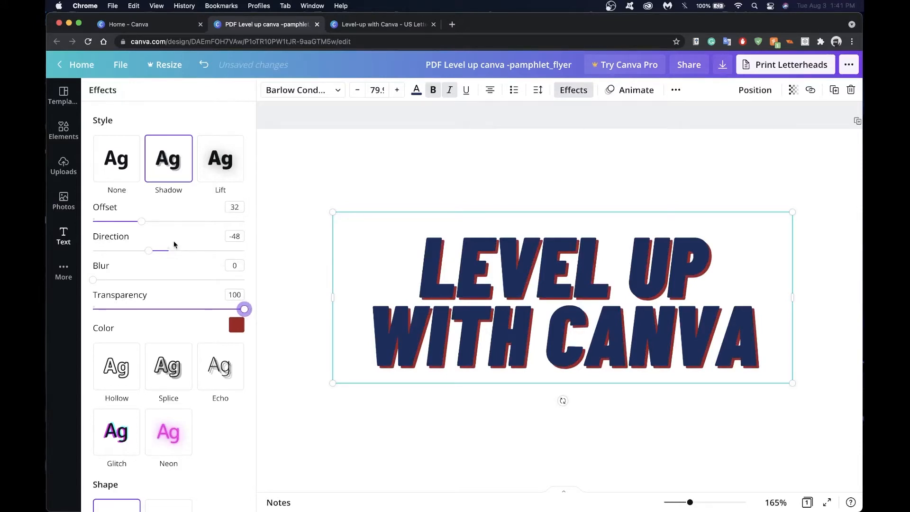
{"action": "left_click_drag", "start_coordinate": [150, 251], "coordinate": [126, 264]}
{"action": "left_click_drag", "start_coordinate": [142, 222], "coordinate": [124, 221]}
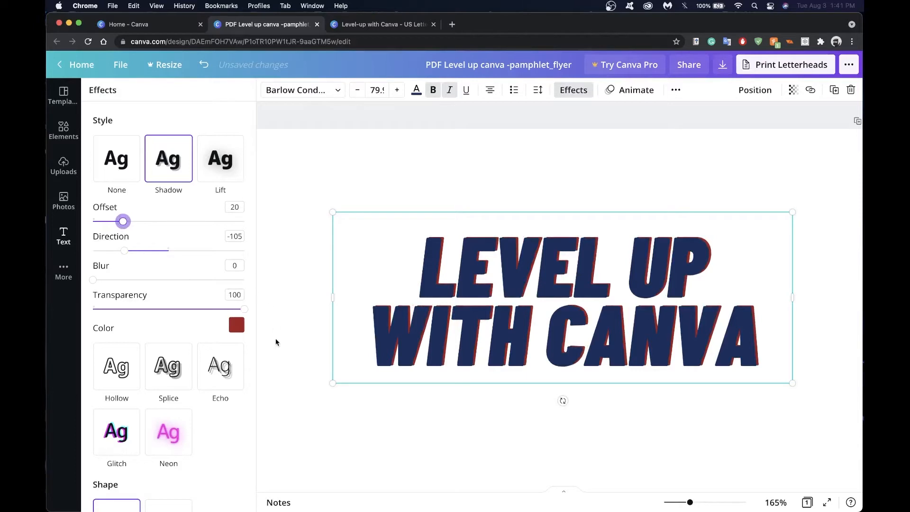
- Try the Curve text shape on the title and set the shape back to None
{"action": "scroll", "coordinate": [228, 455], "scroll_direction": "down", "scroll_amount": 3}
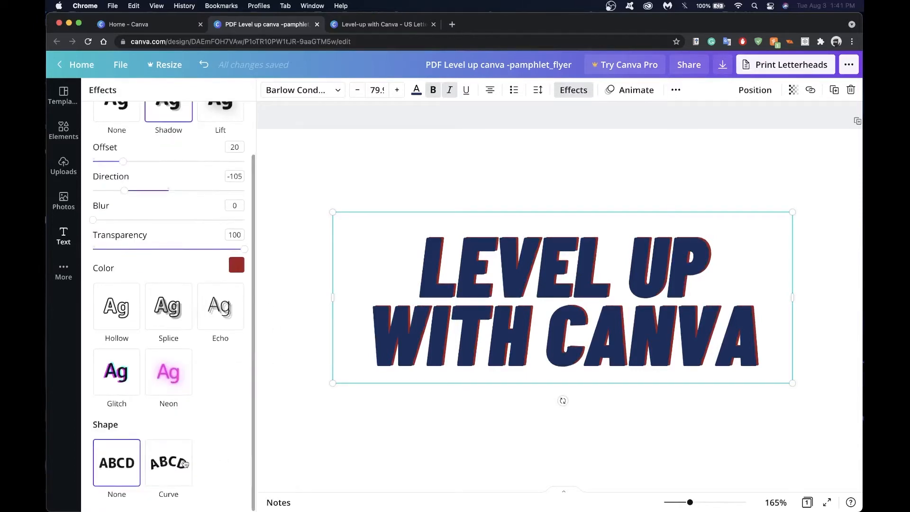
{"action": "left_click", "coordinate": [182, 464]}
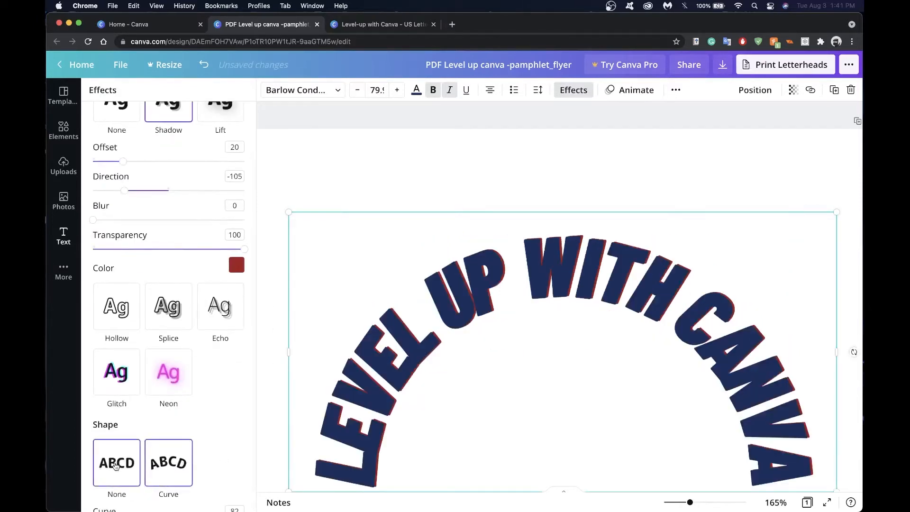
{"action": "left_click", "coordinate": [116, 466]}
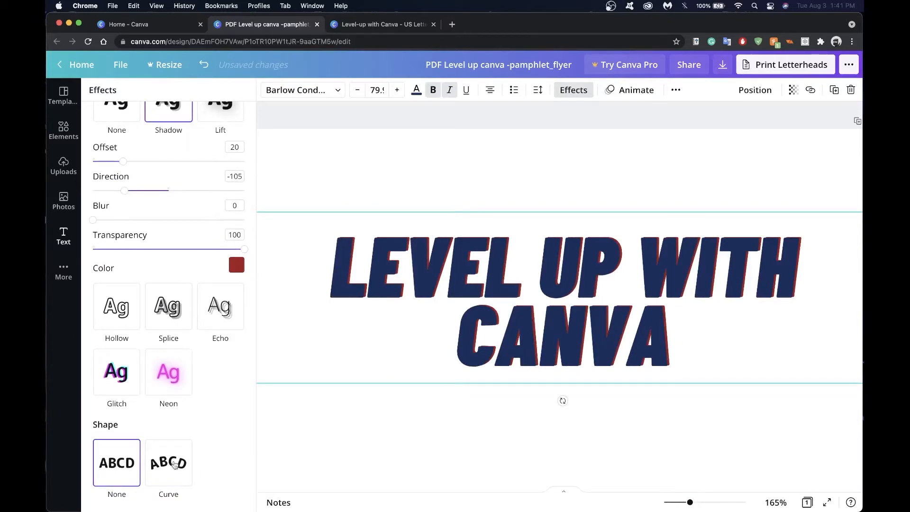
{"action": "left_click", "coordinate": [417, 427]}
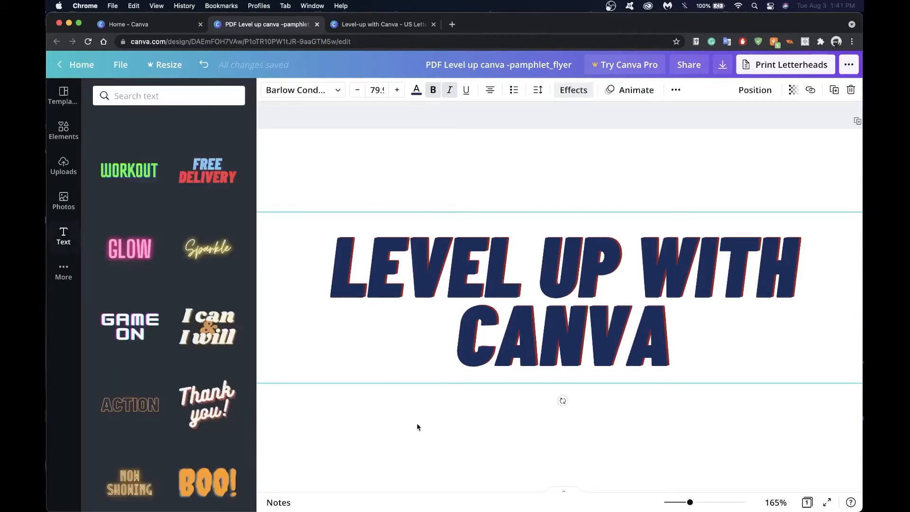
{"action": "left_click", "coordinate": [262, 296]}
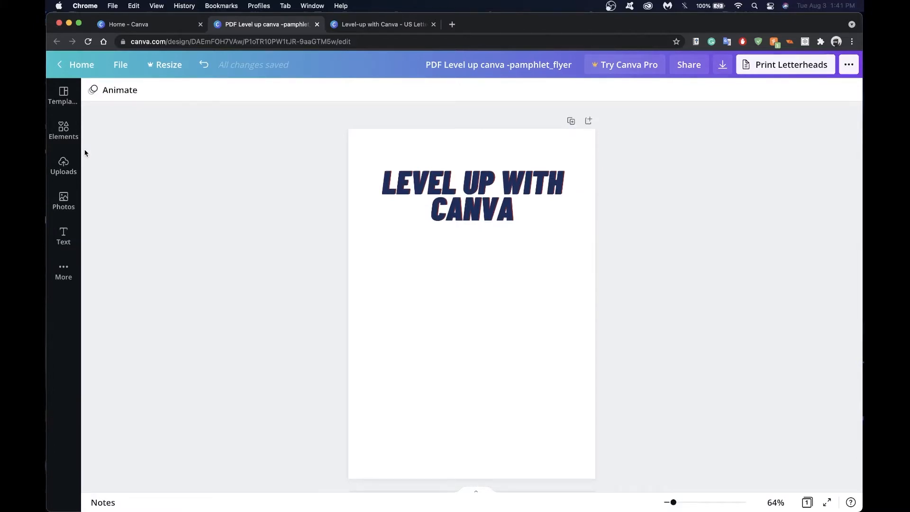
- Find the Lines elements and place the line with bar-shaped ends horizontally just below the title
{"action": "left_click", "coordinate": [74, 138]}
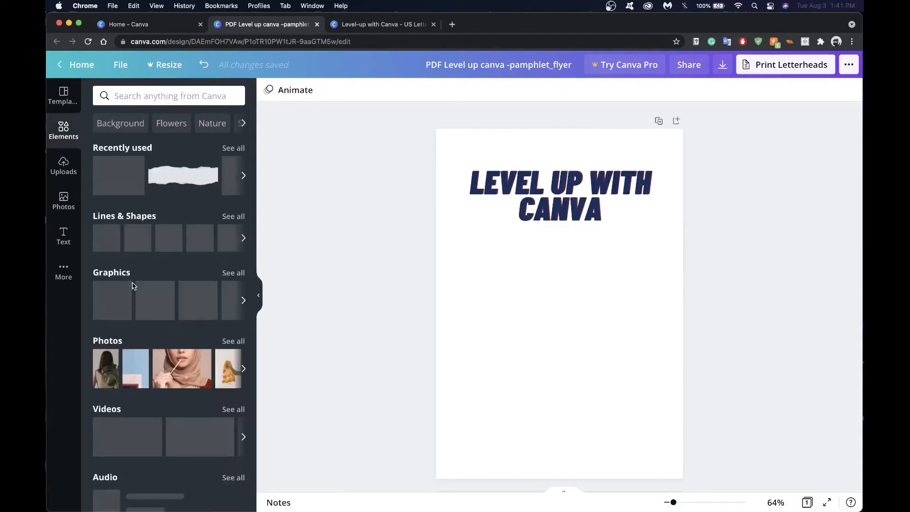
{"action": "mouse_move", "coordinate": [169, 243]}
{"action": "left_mouse_down"}
{"action": "mouse_move", "coordinate": [280, 231]}
{"action": "mouse_move", "coordinate": [537, 273]}
{"action": "mouse_move", "coordinate": [161, 232]}
{"action": "left_mouse_up"}
{"action": "left_click", "coordinate": [158, 95]}
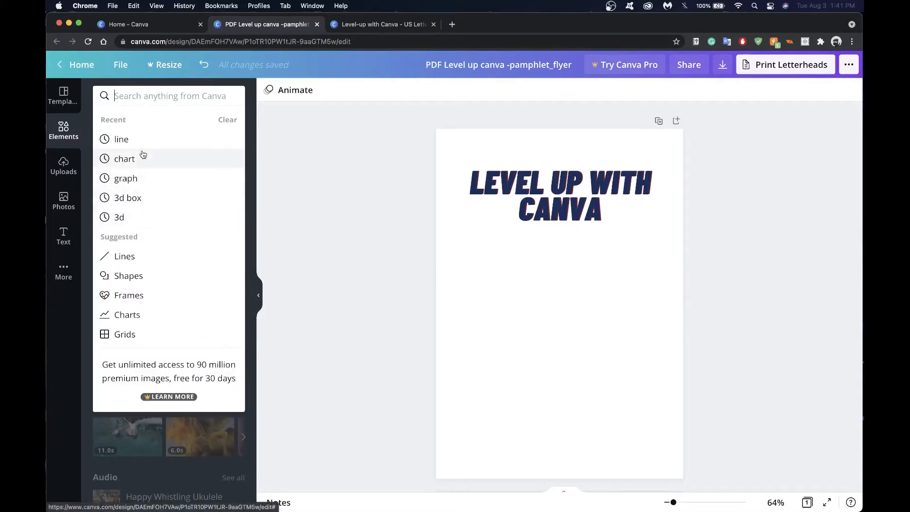
{"action": "left_click", "coordinate": [141, 260]}
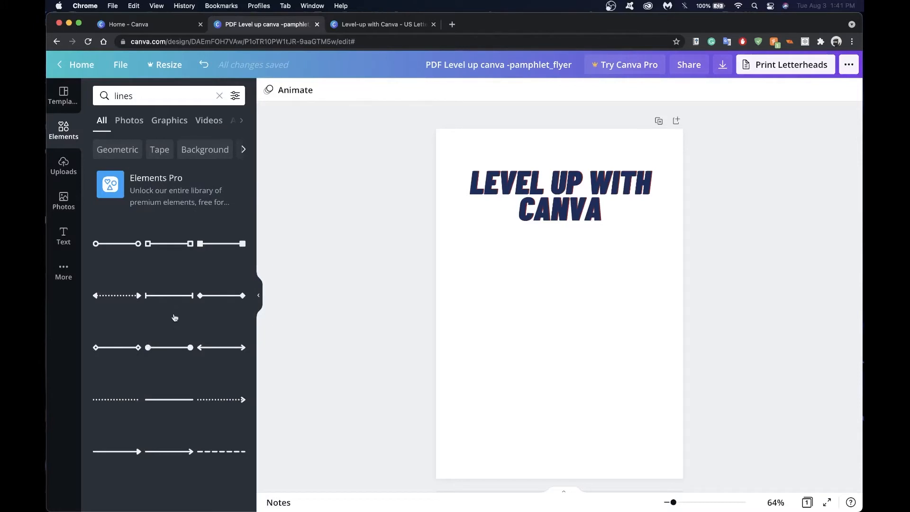
{"action": "left_click_drag", "start_coordinate": [179, 299], "coordinate": [730, 273]}
{"action": "left_click_drag", "start_coordinate": [523, 264], "coordinate": [498, 263]}
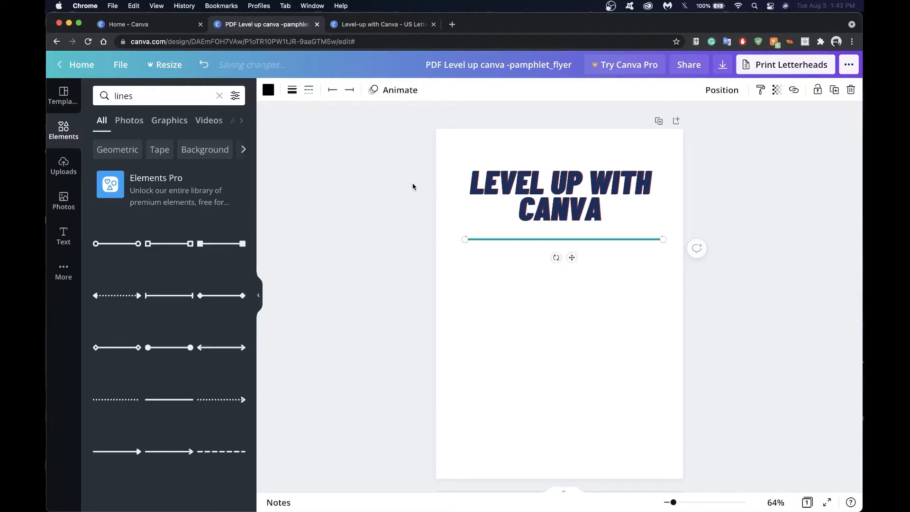
- Align the line below the title to the page's horizontal center
{"action": "left_click", "coordinate": [407, 279]}
{"action": "left_click", "coordinate": [544, 240]}
{"action": "left_click", "coordinate": [721, 89]}
{"action": "left_click", "coordinate": [688, 182]}
{"action": "left_click", "coordinate": [730, 322]}
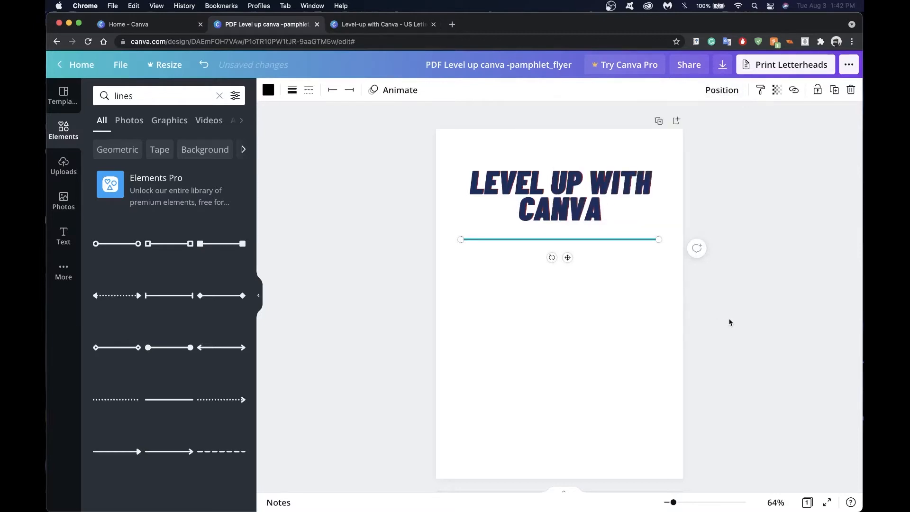
- Recolor the line below the title with the document's dark navy blue
{"action": "left_click", "coordinate": [268, 90]}
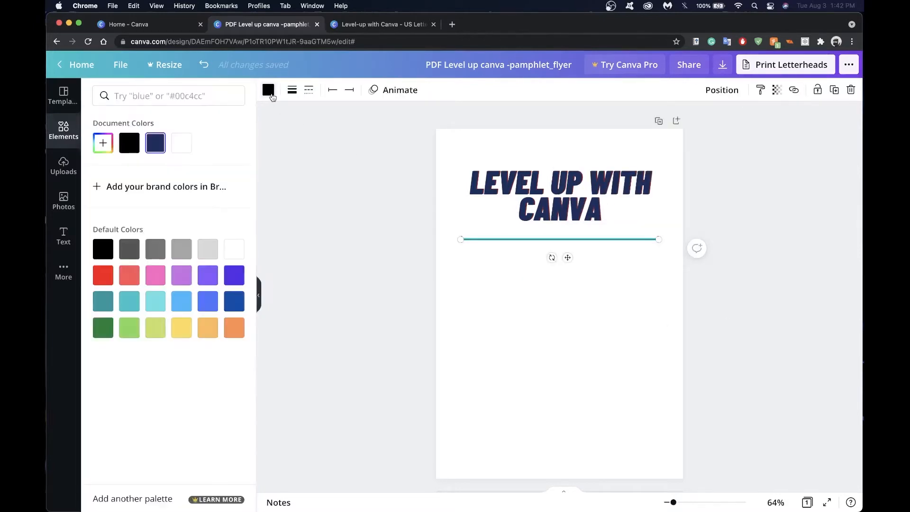
{"action": "left_click", "coordinate": [159, 149]}
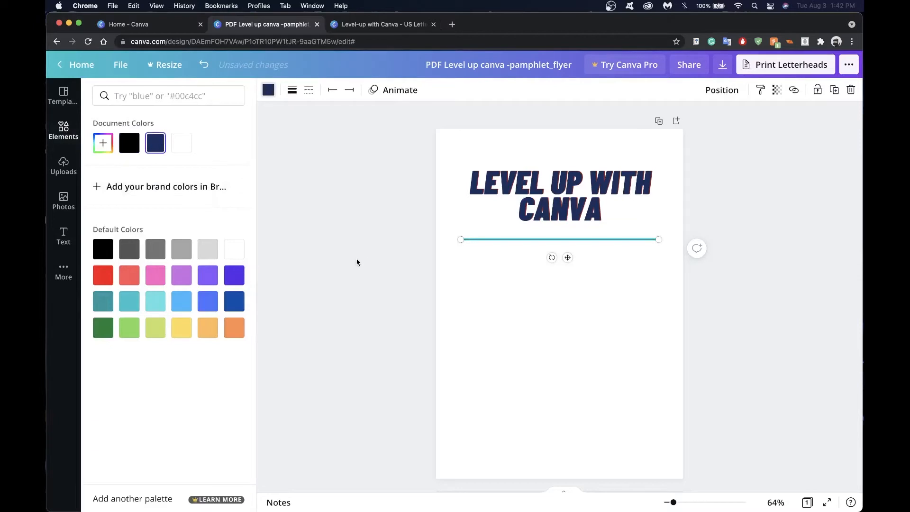
{"action": "left_click", "coordinate": [362, 256]}
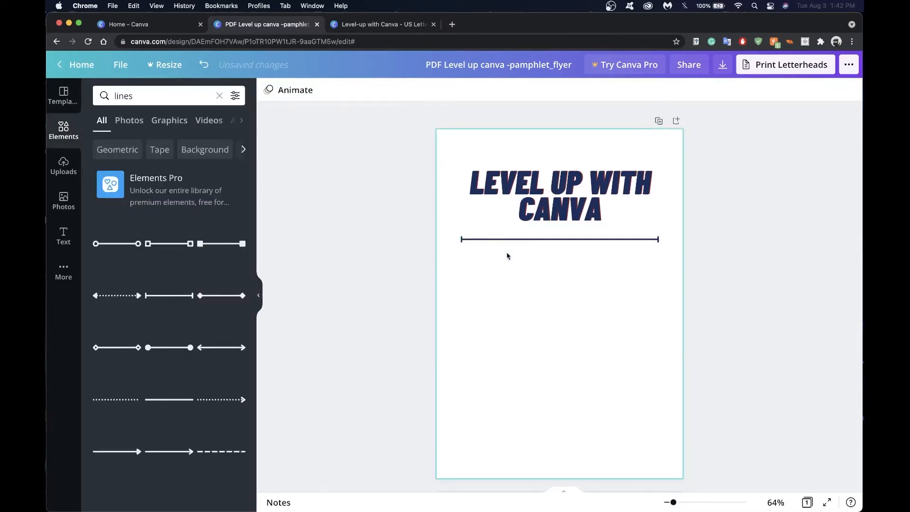
{"action": "left_click", "coordinate": [510, 240]}
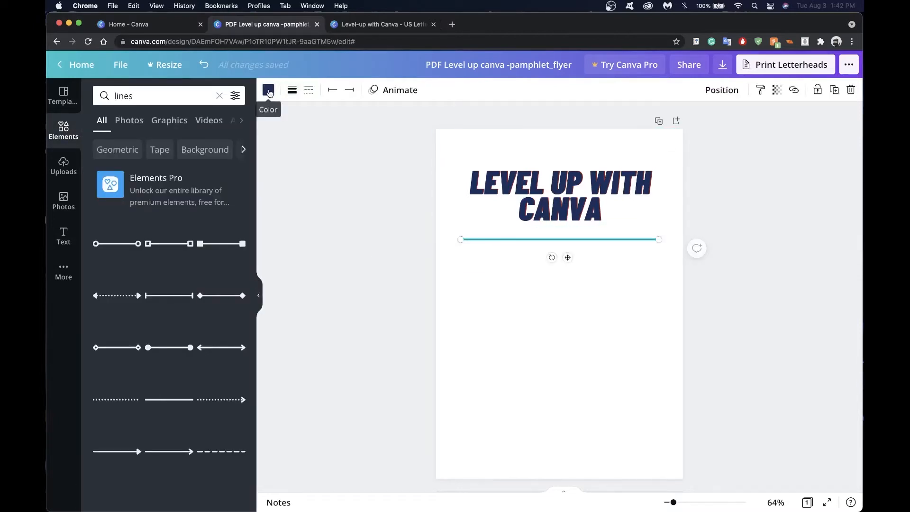
{"action": "left_click", "coordinate": [272, 90]}
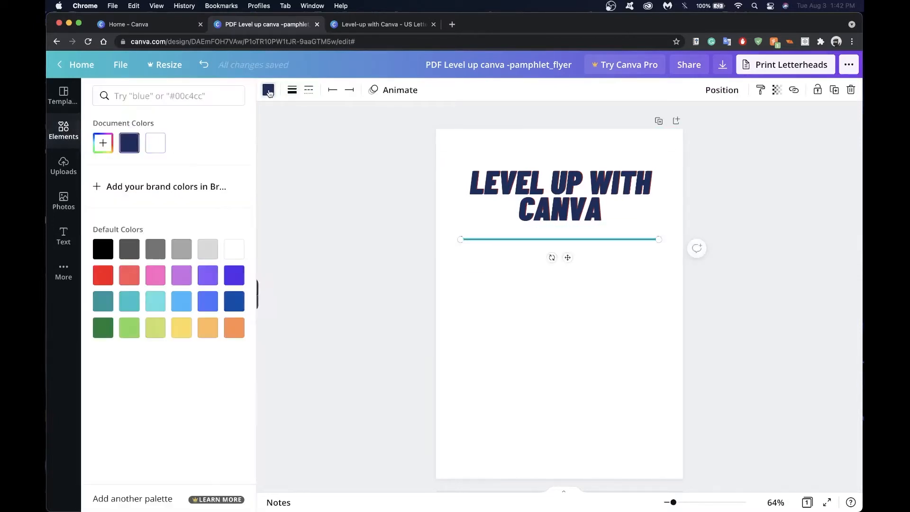
{"action": "left_click", "coordinate": [134, 147]}
{"action": "left_click", "coordinate": [465, 265]}
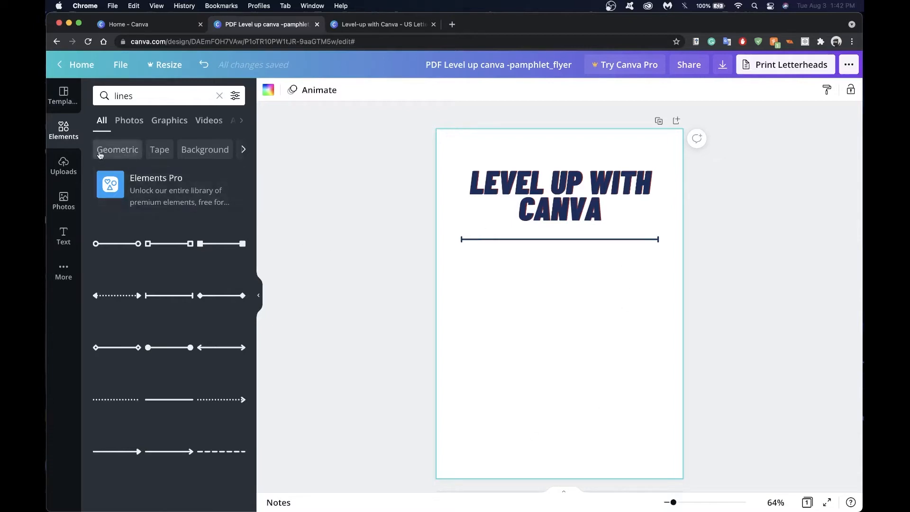
- Clear the lines search and list all elements in the Lines & Shapes collection
{"action": "left_click", "coordinate": [64, 94]}
{"action": "left_click", "coordinate": [64, 130]}
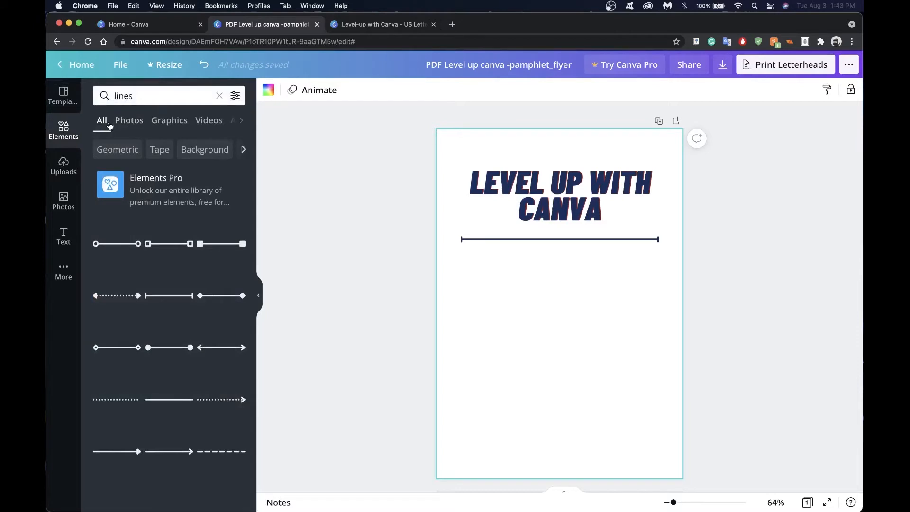
{"action": "left_click", "coordinate": [219, 96]}
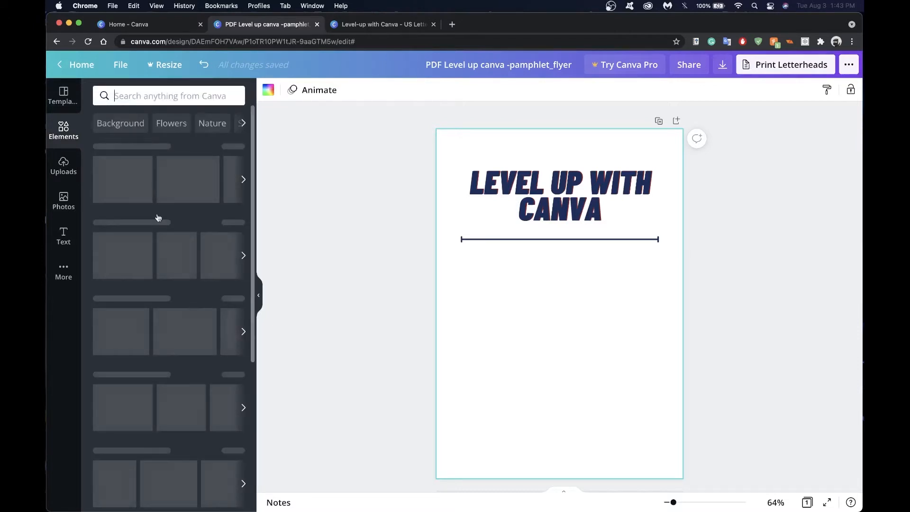
{"action": "scroll", "coordinate": [159, 217], "scroll_direction": "down", "scroll_amount": 2}
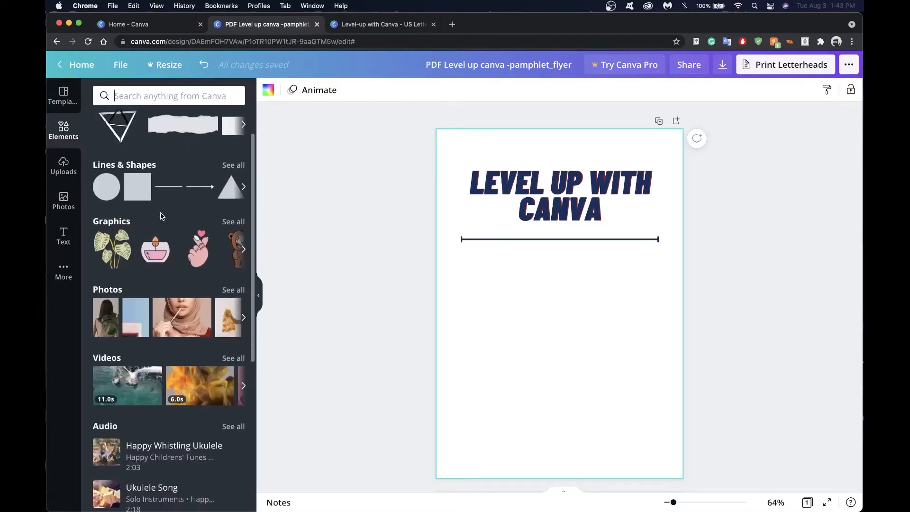
{"action": "left_click", "coordinate": [238, 167]}
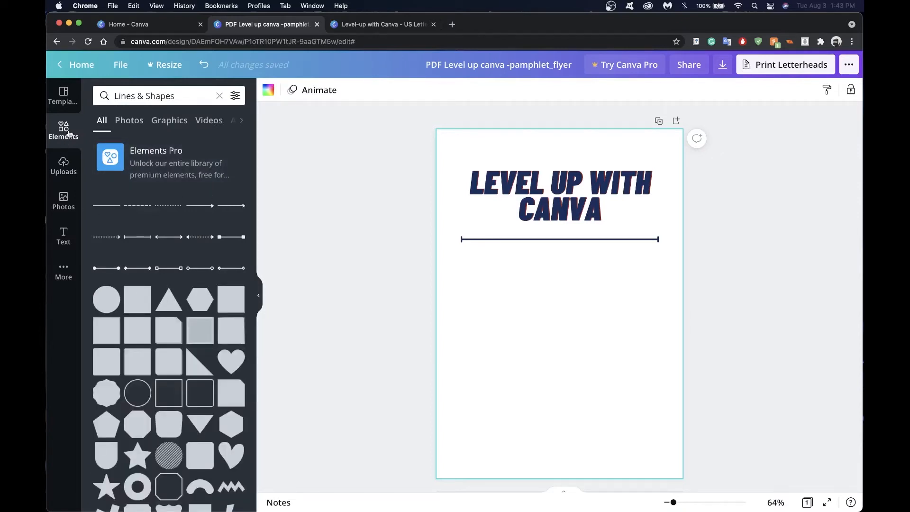
{"action": "left_click", "coordinate": [64, 165]}
{"action": "left_click", "coordinate": [63, 129]}
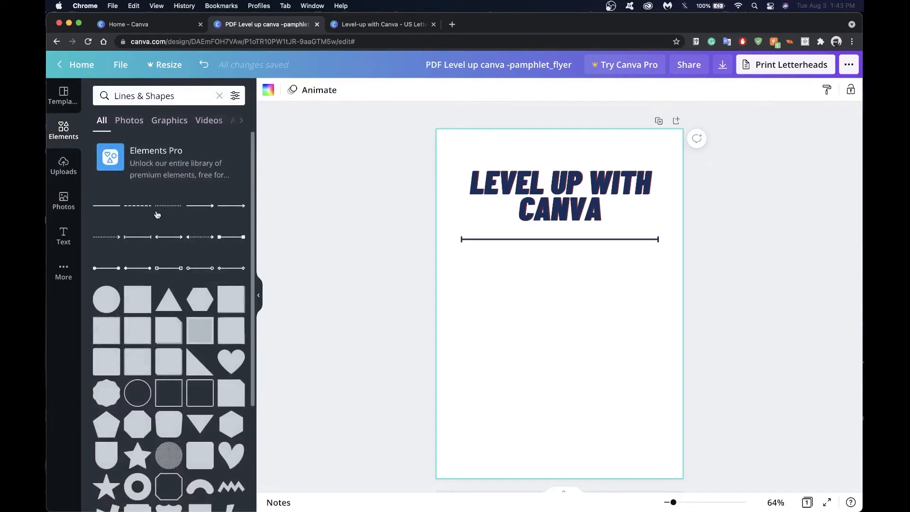
- Add a rounded-corner square outline below the line, stretching it to the line's width and extending it further down the page
{"action": "scroll", "coordinate": [157, 215], "scroll_direction": "down", "scroll_amount": 5}
{"action": "scroll", "coordinate": [157, 284], "scroll_direction": "up", "scroll_amount": 3}
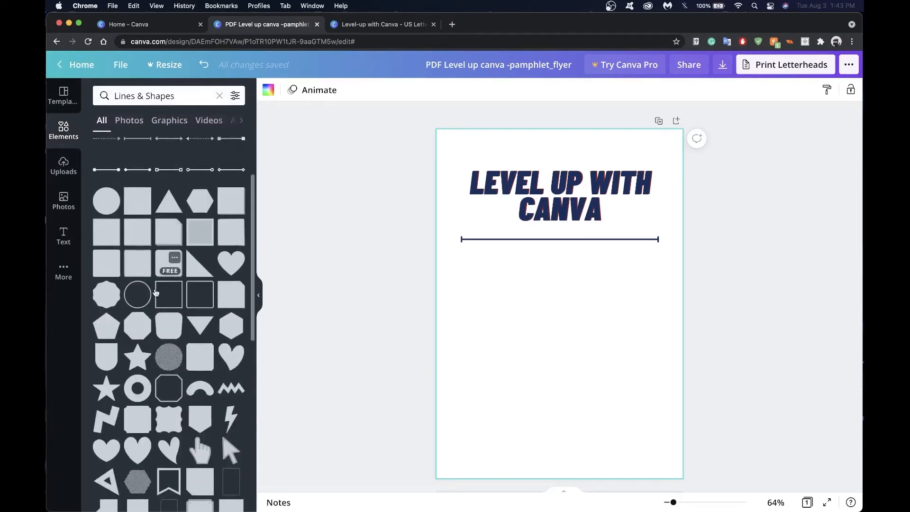
{"action": "scroll", "coordinate": [156, 293], "scroll_direction": "down", "scroll_amount": 2}
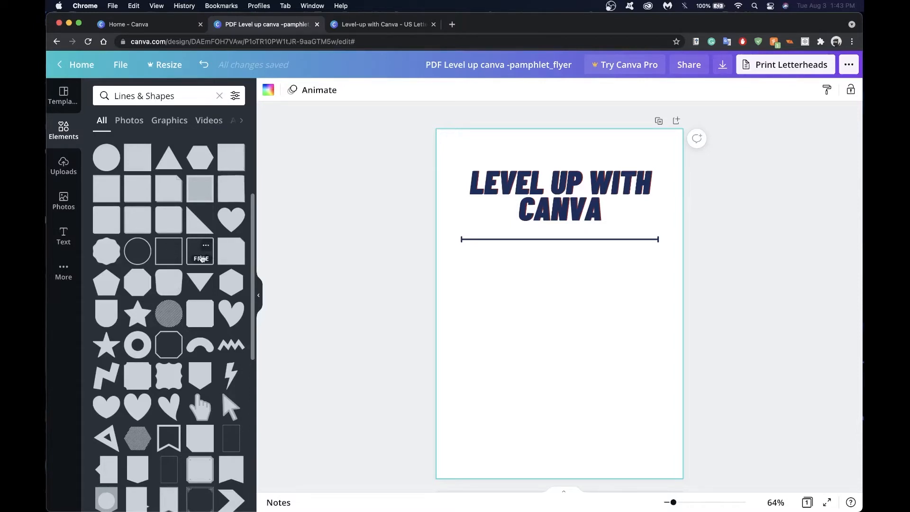
{"action": "left_click_drag", "start_coordinate": [201, 258], "coordinate": [475, 261]}
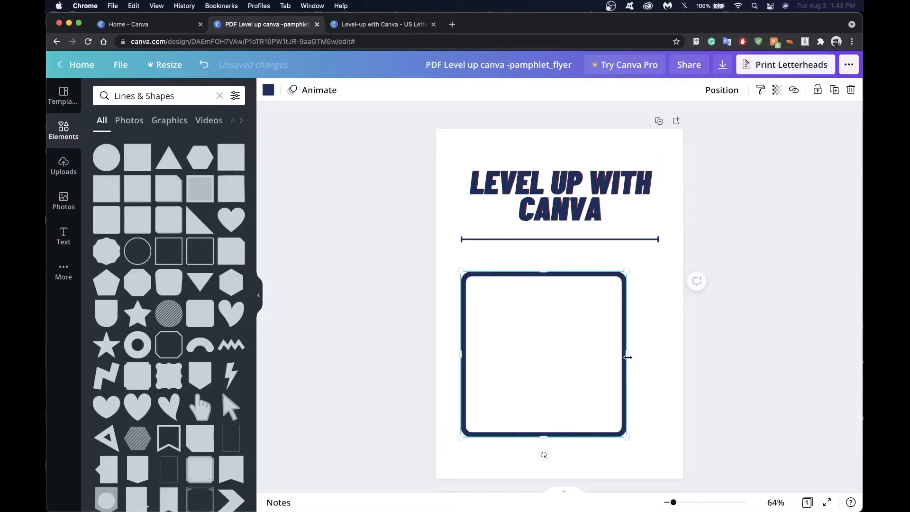
{"action": "left_click_drag", "start_coordinate": [627, 357], "coordinate": [659, 356]}
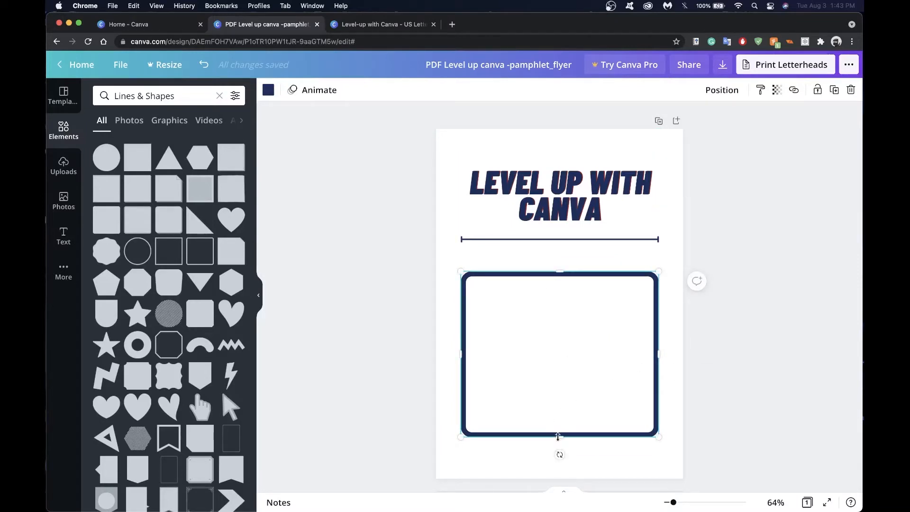
{"action": "left_click_drag", "start_coordinate": [558, 436], "coordinate": [558, 454]}
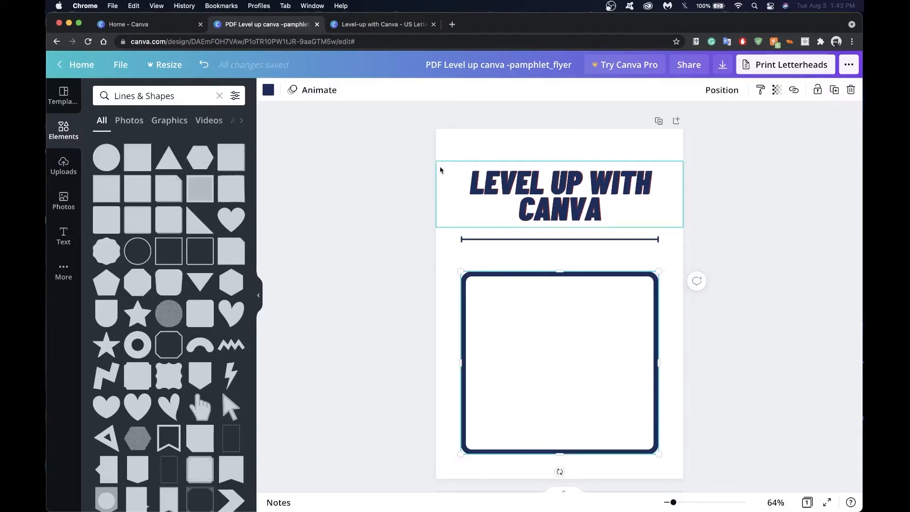
{"action": "left_click_drag", "start_coordinate": [562, 270], "coordinate": [563, 239]}
{"action": "left_click", "coordinate": [672, 227]}
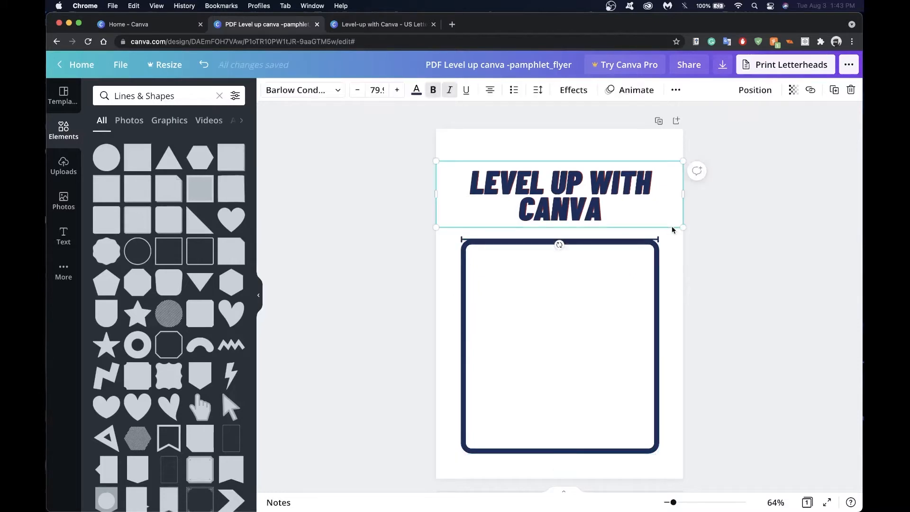
{"action": "left_click", "coordinate": [657, 241]}
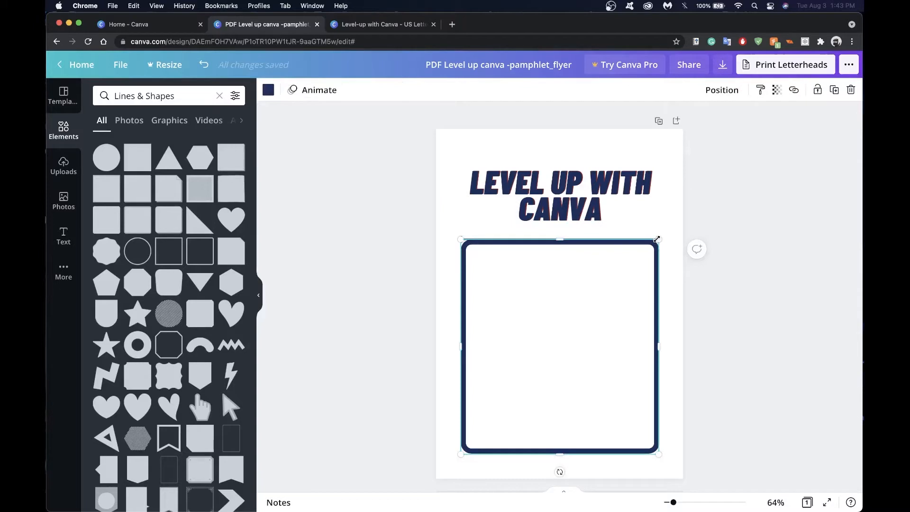
{"action": "left_click_drag", "start_coordinate": [562, 271], "coordinate": [563, 274]}
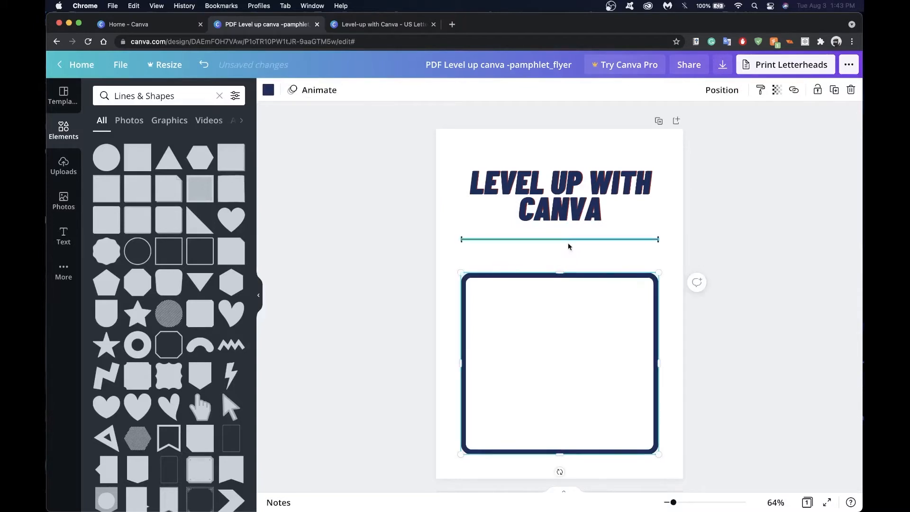
- Delete the divider line and stretch the rounded frame's top edge up to just below the title
{"action": "left_click", "coordinate": [570, 237]}
{"action": "key", "text": "Delete"}
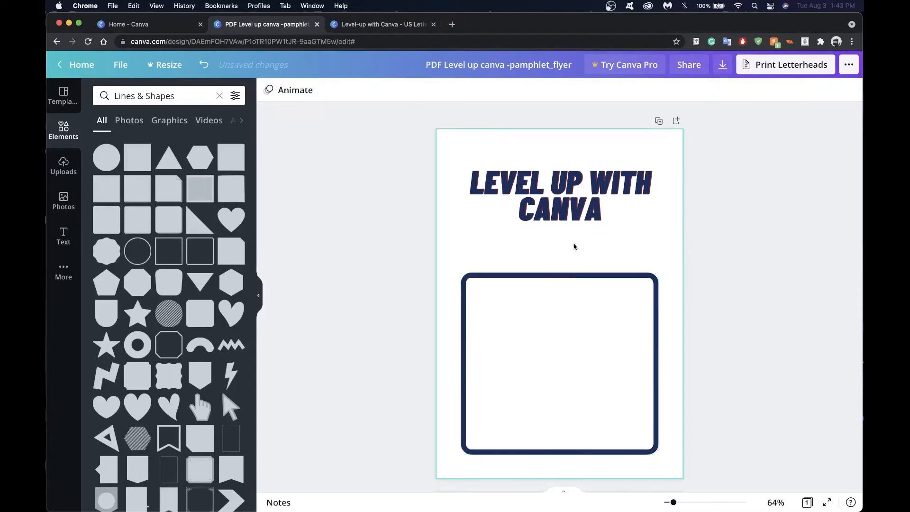
{"action": "left_click", "coordinate": [563, 273]}
{"action": "left_click_drag", "start_coordinate": [561, 223], "coordinate": [561, 229]}
{"action": "left_click", "coordinate": [756, 299]}
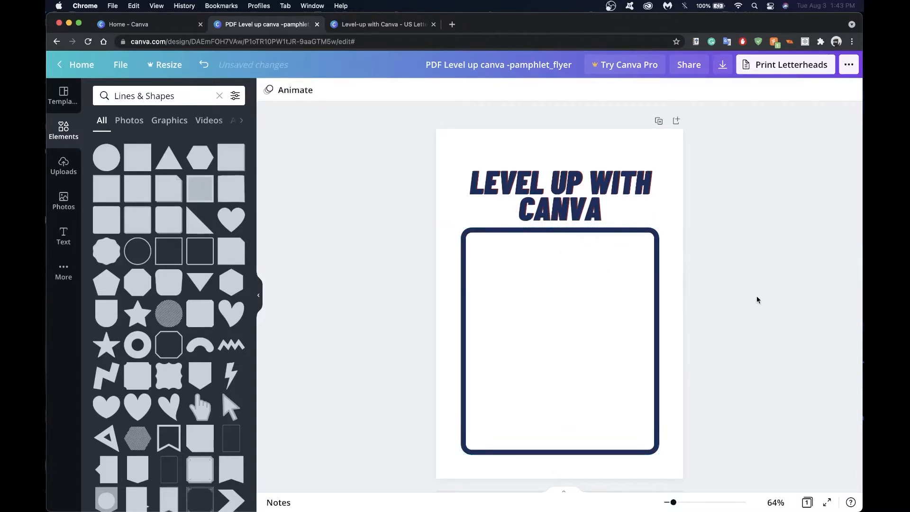
- Move the title text box up until it sits flush with the page's top edge
{"action": "left_click", "coordinate": [591, 202]}
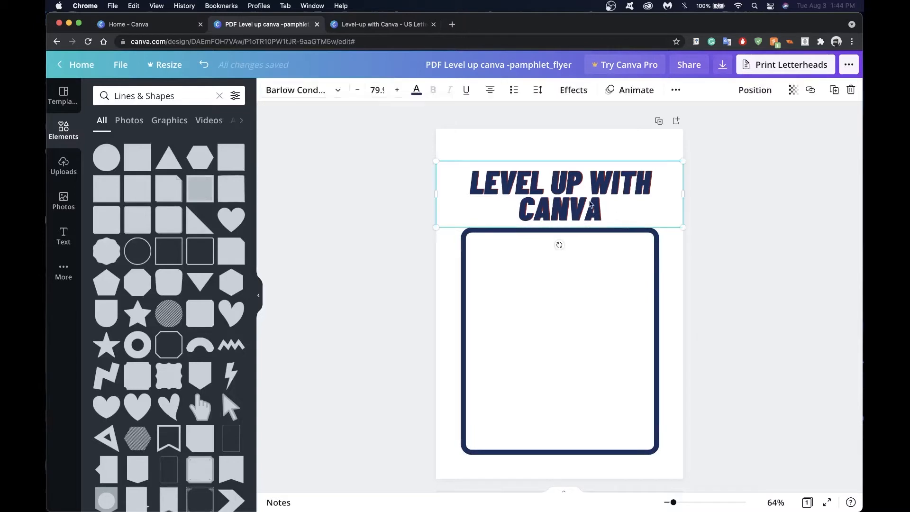
{"action": "left_click_drag", "start_coordinate": [590, 187], "coordinate": [587, 168]}
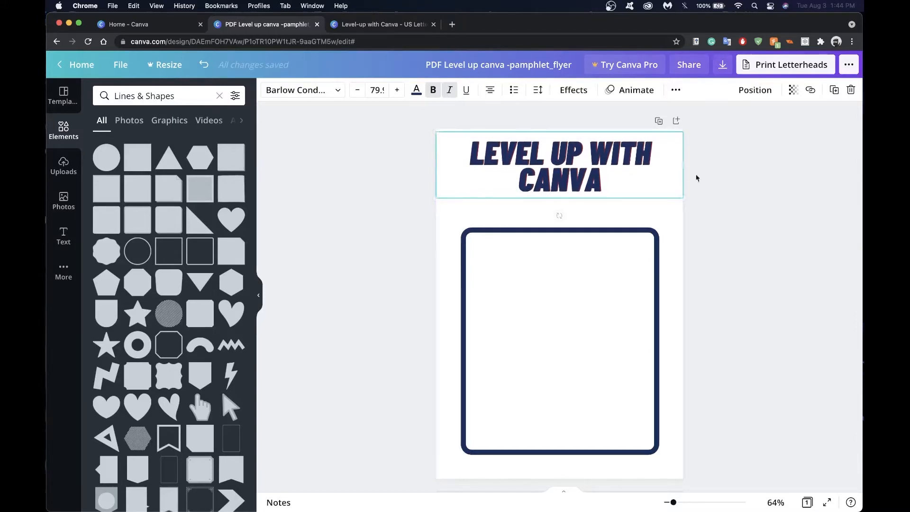
{"action": "left_click", "coordinate": [756, 91]}
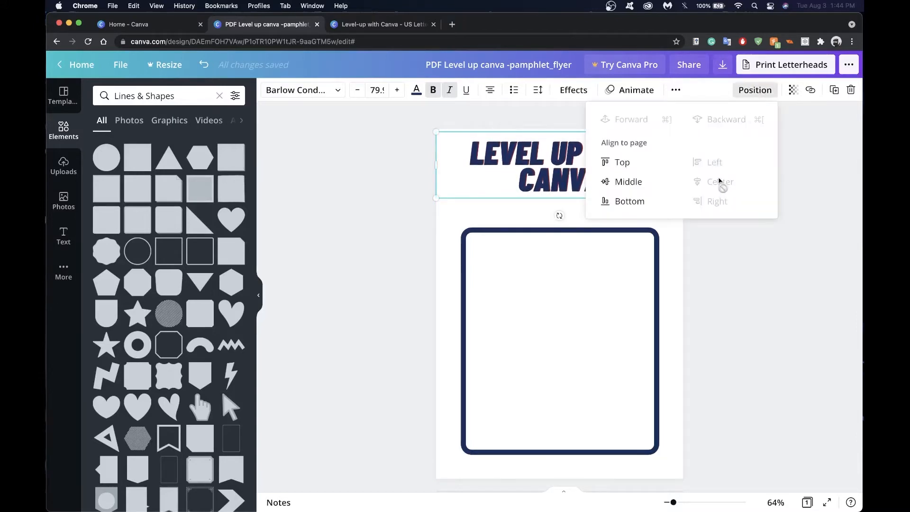
{"action": "left_click", "coordinate": [750, 293]}
{"action": "left_click_drag", "start_coordinate": [627, 178], "coordinate": [626, 175]}
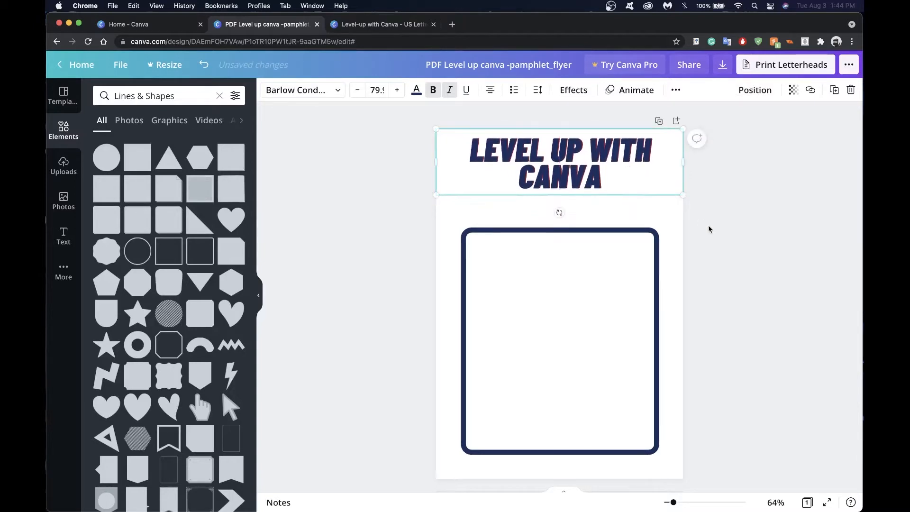
- Extend the rounded frame's top edge upward to close the gap beneath the moved title
{"action": "left_click", "coordinate": [709, 230]}
{"action": "left_click", "coordinate": [590, 232]}
{"action": "left_click_drag", "start_coordinate": [565, 218], "coordinate": [565, 196]}
{"action": "left_click", "coordinate": [730, 281]}
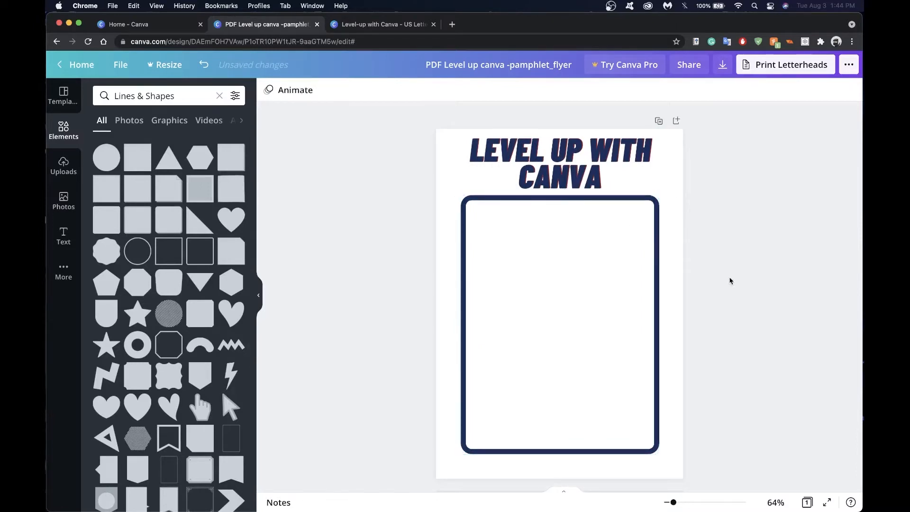
- Add the uploaded white wavy-lines image to the page and fit it into the bottom-left corner
{"action": "left_click", "coordinate": [68, 182]}
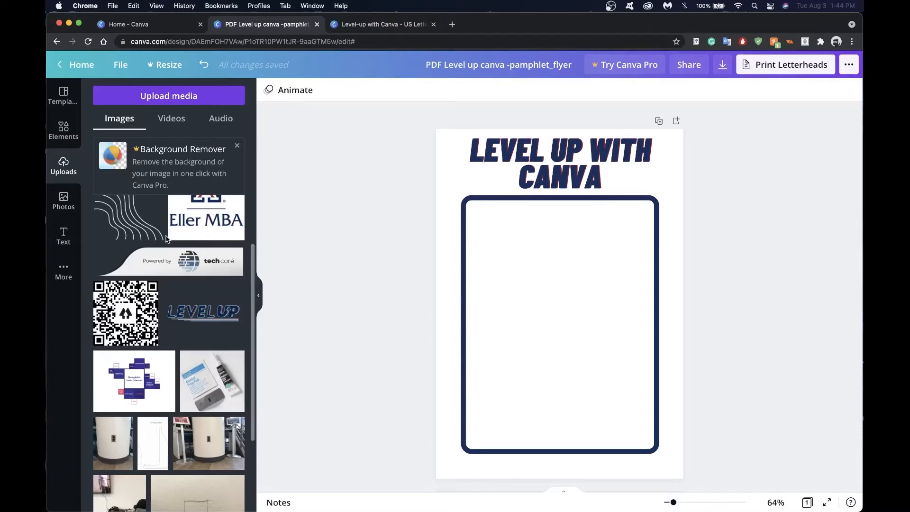
{"action": "scroll", "coordinate": [192, 263], "scroll_direction": "up", "scroll_amount": 2}
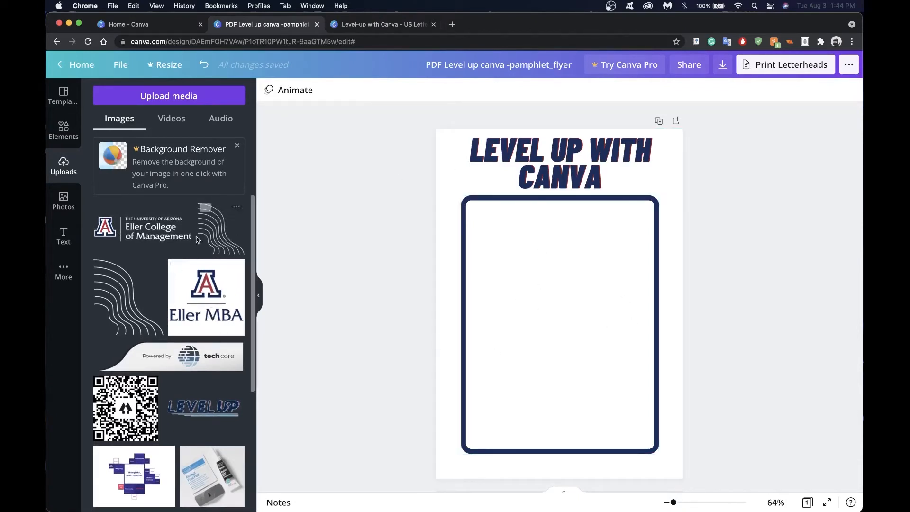
{"action": "left_click", "coordinate": [181, 94]}
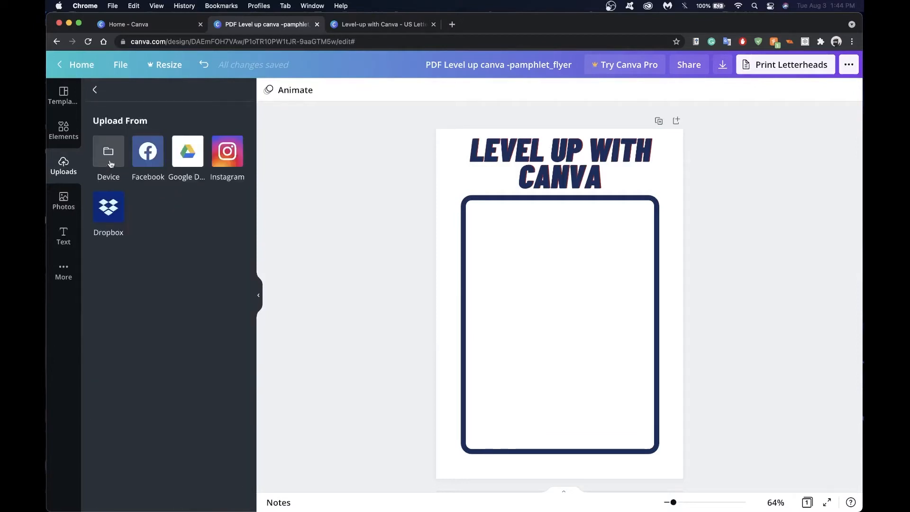
{"action": "left_click", "coordinate": [95, 90]}
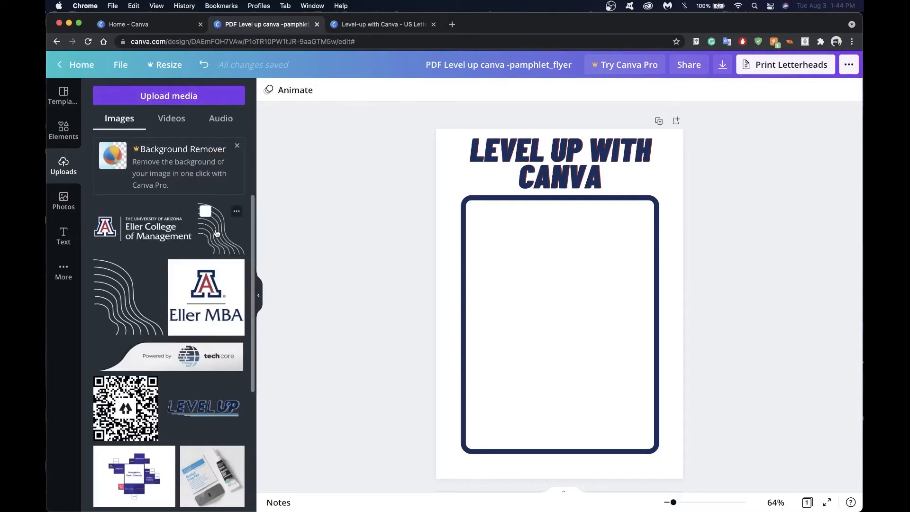
{"action": "left_click_drag", "start_coordinate": [216, 233], "coordinate": [292, 229]}
{"action": "mouse_move", "coordinate": [472, 221]}
{"action": "left_mouse_down"}
{"action": "mouse_move", "coordinate": [564, 169]}
{"action": "mouse_move", "coordinate": [461, 171]}
{"action": "mouse_move", "coordinate": [459, 179]}
{"action": "left_mouse_up"}
{"action": "mouse_move", "coordinate": [495, 240]}
{"action": "left_mouse_down"}
{"action": "mouse_move", "coordinate": [613, 225]}
{"action": "mouse_move", "coordinate": [579, 205]}
{"action": "mouse_move", "coordinate": [512, 380]}
{"action": "mouse_move", "coordinate": [490, 426]}
{"action": "mouse_move", "coordinate": [478, 421]}
{"action": "left_mouse_up"}
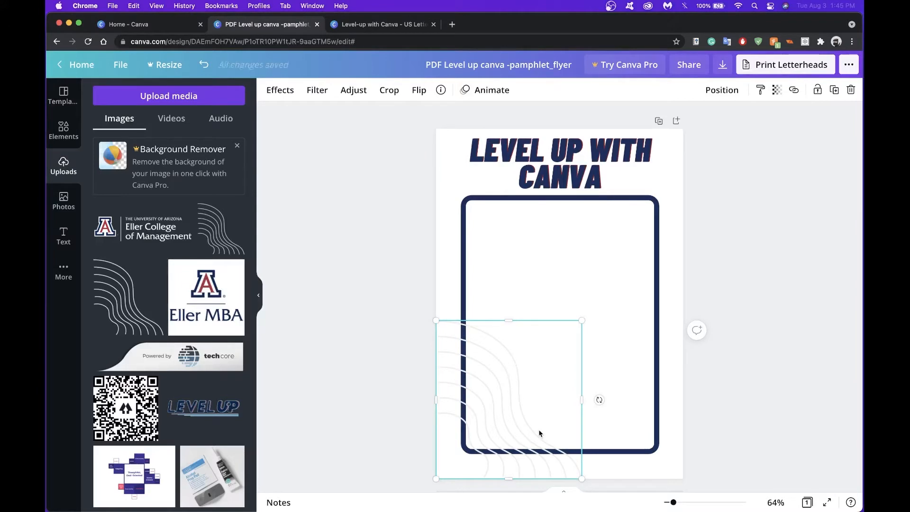
{"action": "left_click", "coordinate": [403, 346]}
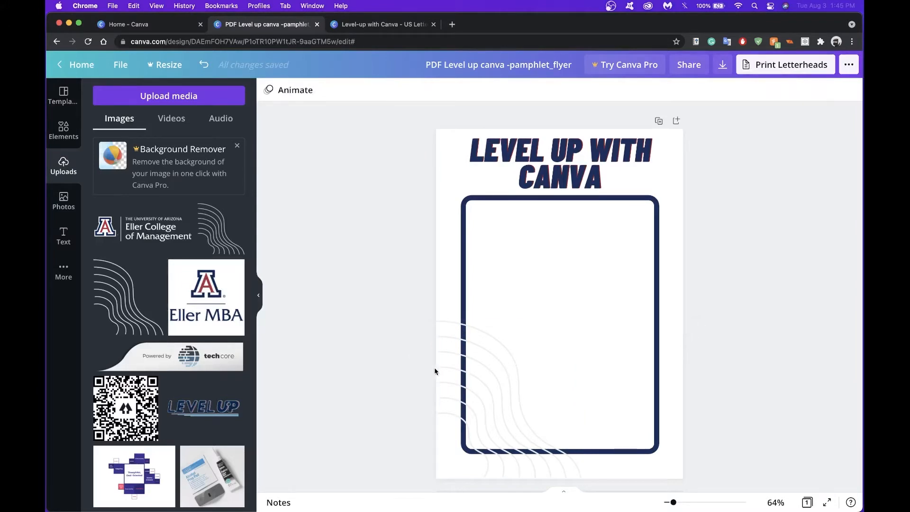
- Send the wavy-lines image backward so it lies behind the rounded frame
{"action": "left_click", "coordinate": [445, 375]}
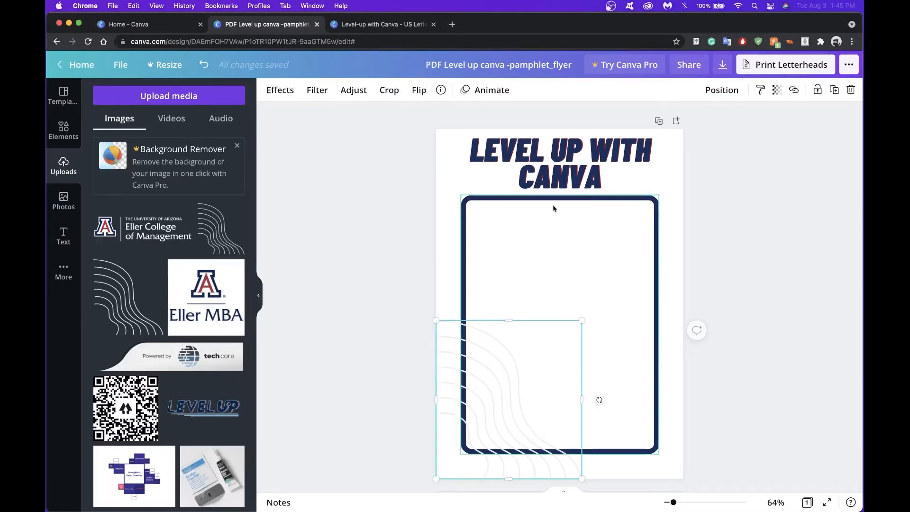
{"action": "left_click", "coordinate": [714, 95]}
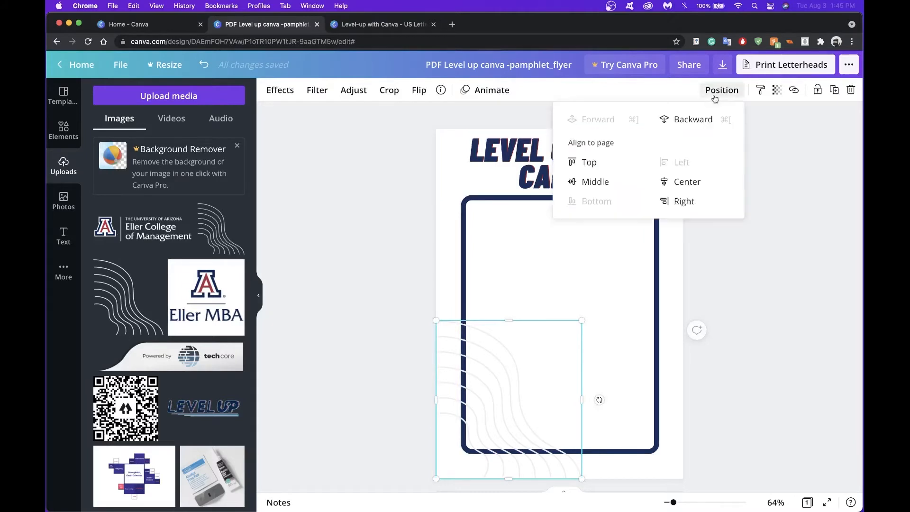
{"action": "left_click", "coordinate": [698, 121]}
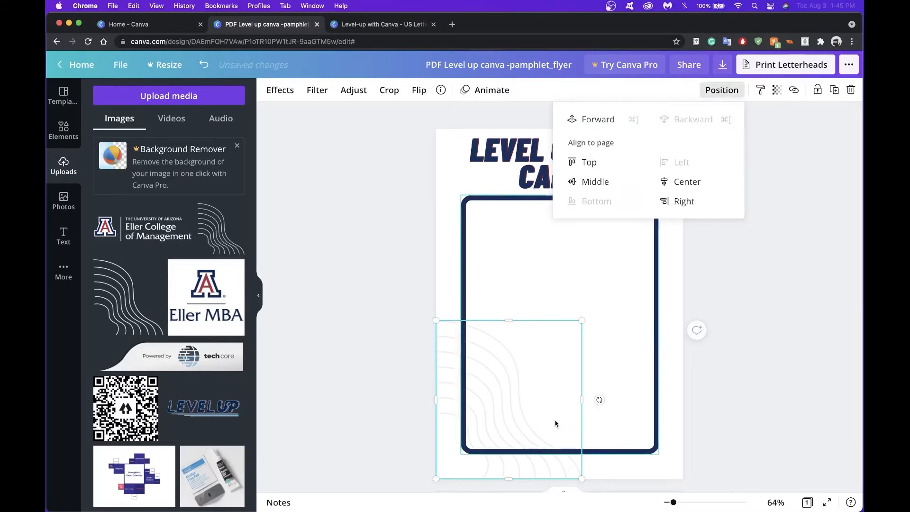
{"action": "left_click", "coordinate": [688, 273]}
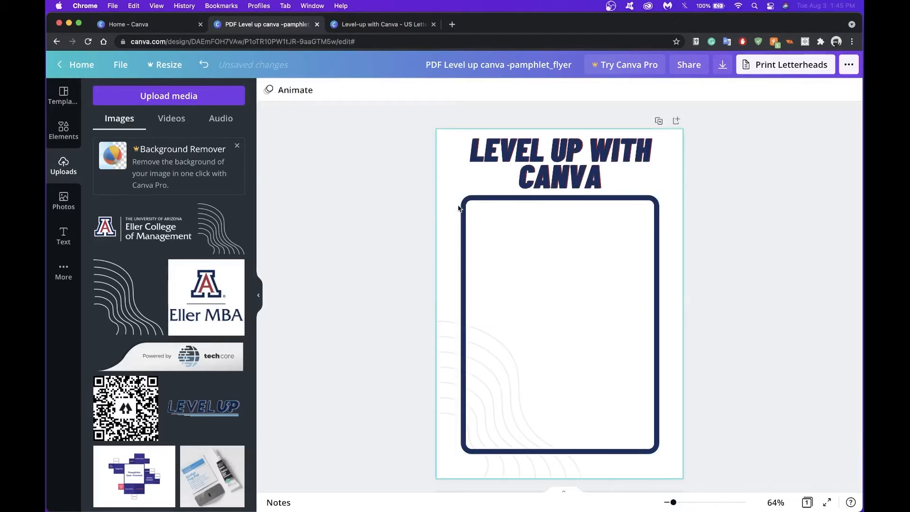
- Set the wavy-lines image's transparency to 40
{"action": "left_click", "coordinate": [449, 380]}
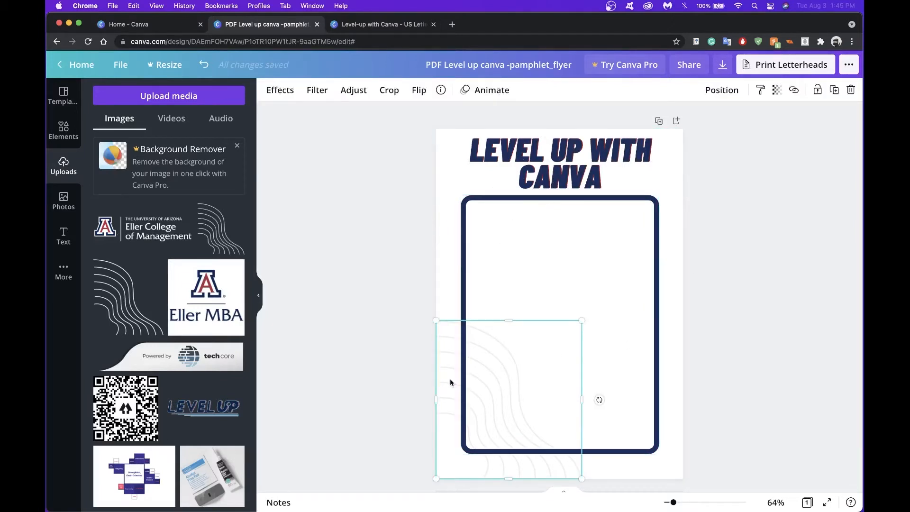
{"action": "left_click", "coordinate": [777, 89]}
{"action": "left_click_drag", "start_coordinate": [723, 124], "coordinate": [708, 122]}
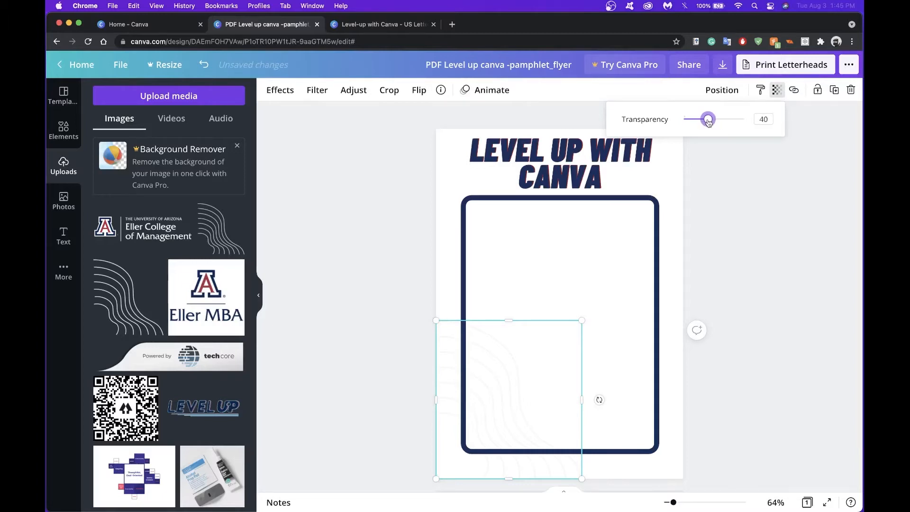
{"action": "left_click", "coordinate": [790, 264]}
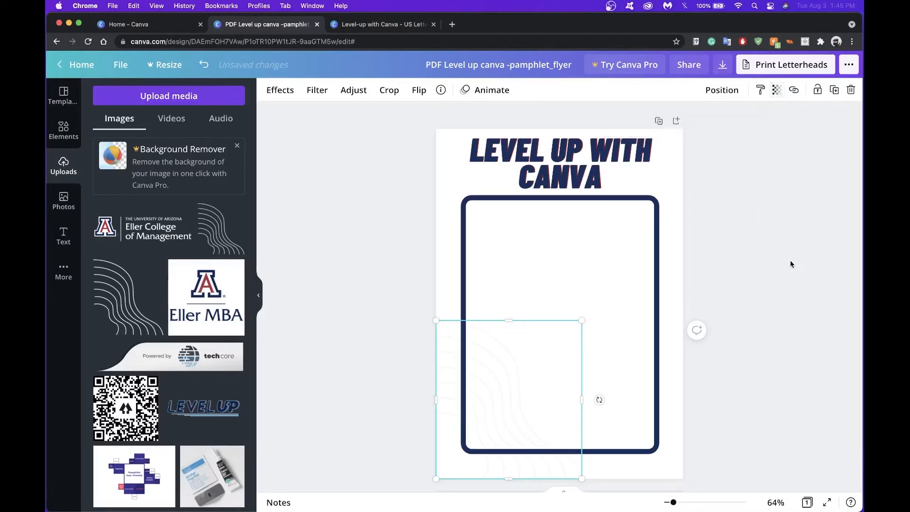
{"action": "left_click", "coordinate": [767, 283]}
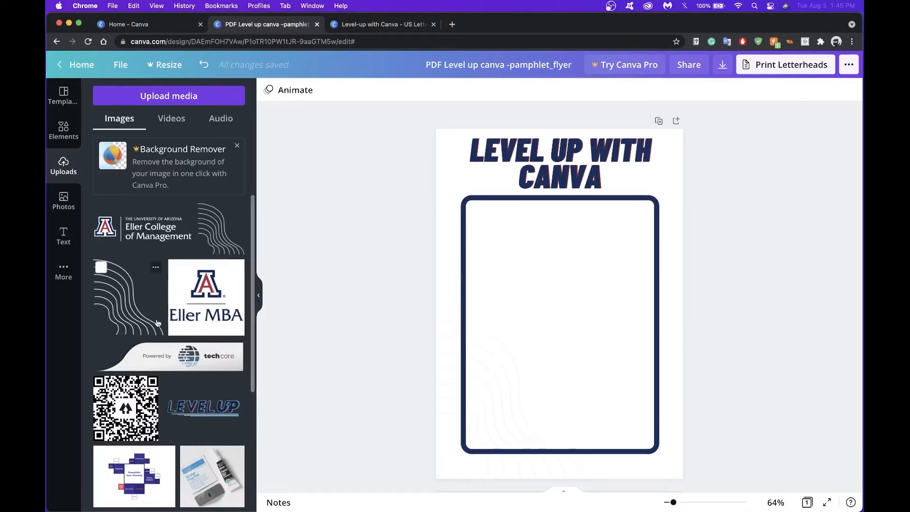
- Duplicate the wavy-lines image, move the copy to the page's top-right corner and rotate it upside down
{"action": "left_click", "coordinate": [457, 458]}
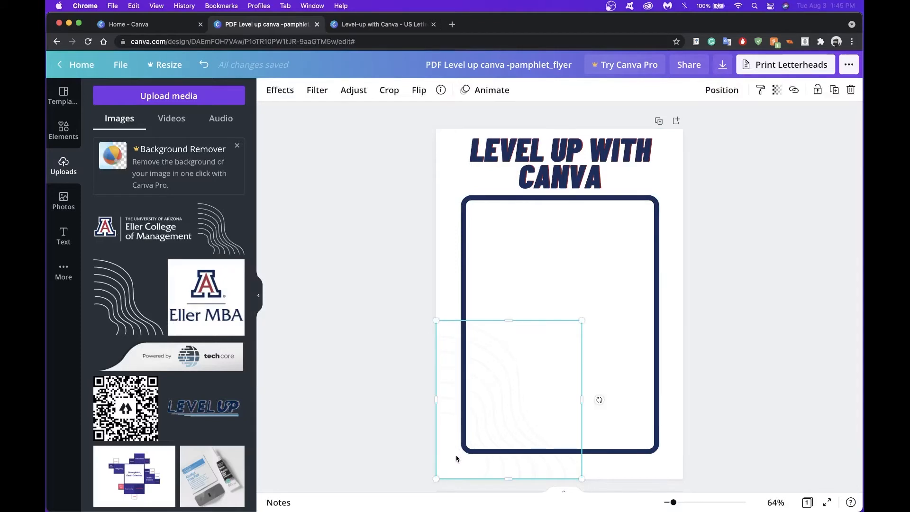
{"action": "left_click", "coordinate": [834, 90]}
{"action": "left_click_drag", "start_coordinate": [569, 405], "coordinate": [639, 226]}
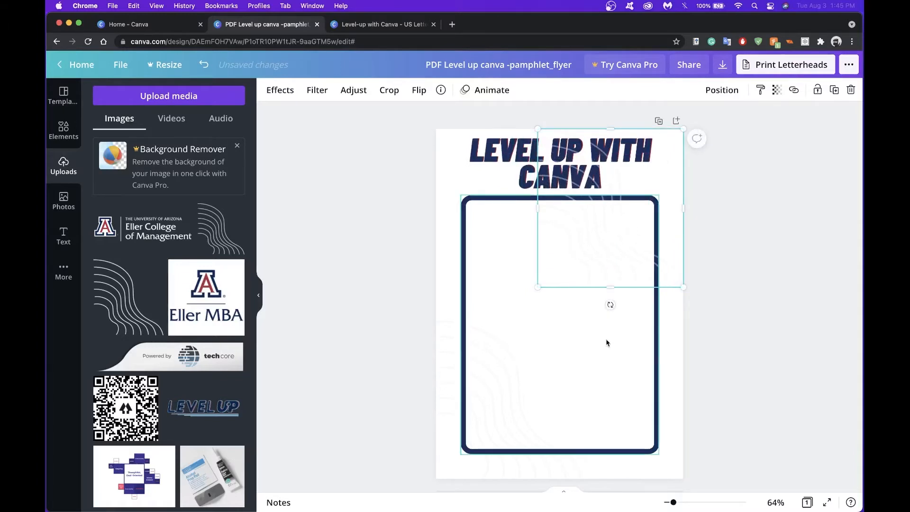
{"action": "left_click_drag", "start_coordinate": [590, 305], "coordinate": [612, 160]}
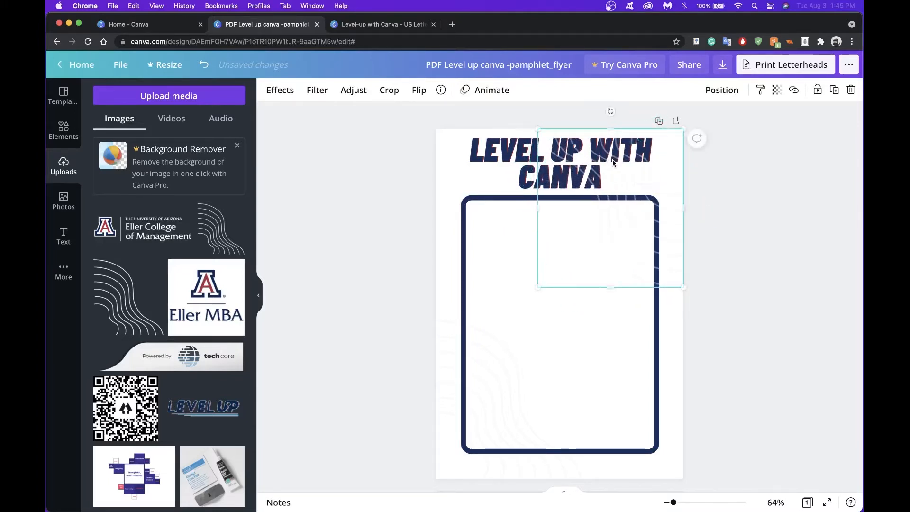
{"action": "left_click", "coordinate": [751, 253]}
- Send the wavy-lines copy in the top-right corner to the back, behind the title and frame
{"action": "left_click", "coordinate": [635, 165]}
{"action": "right_click", "coordinate": [658, 172]}
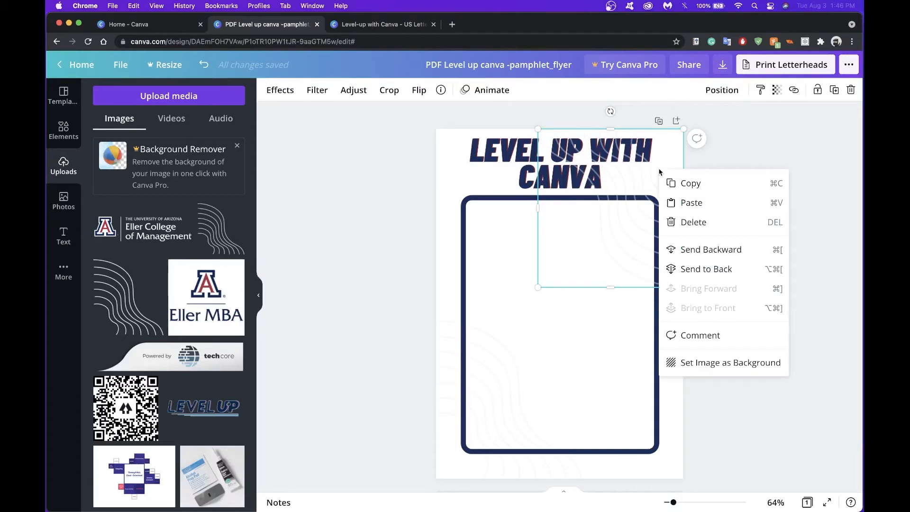
{"action": "left_click", "coordinate": [688, 270]}
{"action": "left_click", "coordinate": [786, 300]}
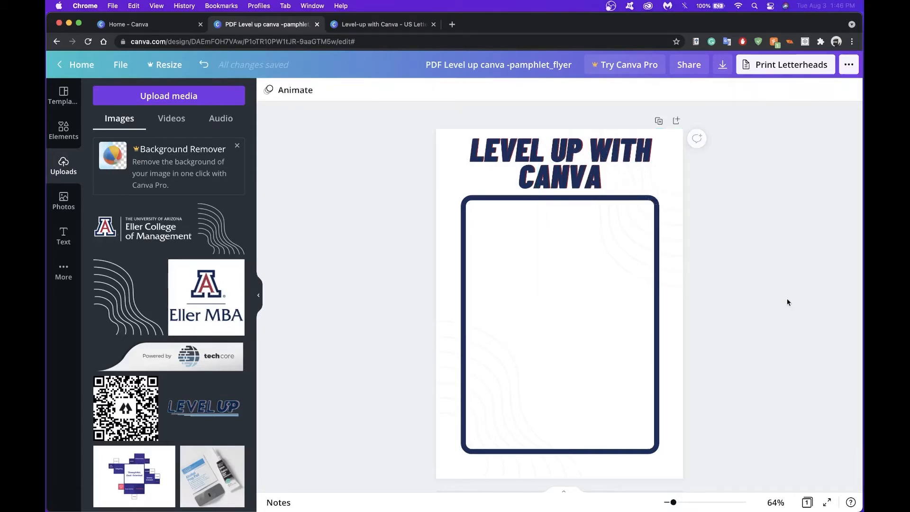
- Check the layer-order and alignment options of the wavy-lines image in the bottom-left corner
{"action": "left_click", "coordinate": [514, 465]}
{"action": "left_click", "coordinate": [721, 90]}
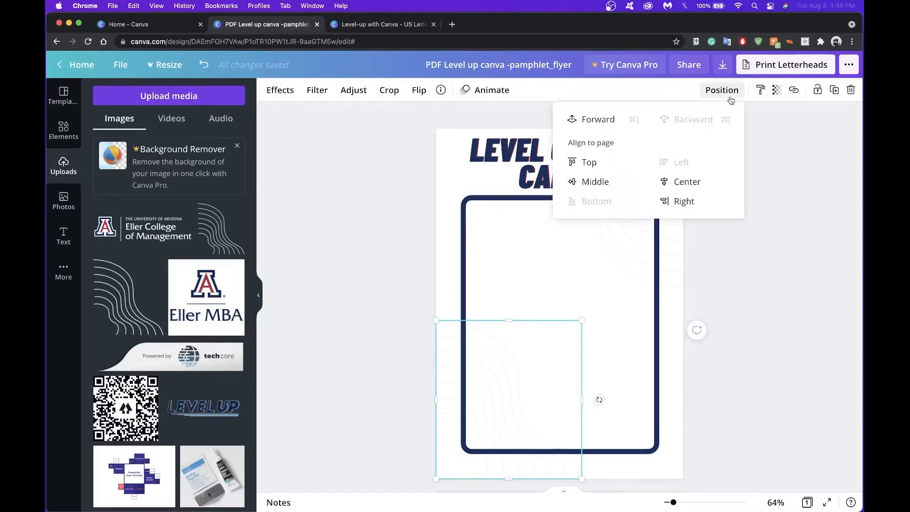
{"action": "left_click", "coordinate": [810, 230]}
{"action": "left_click", "coordinate": [809, 230]}
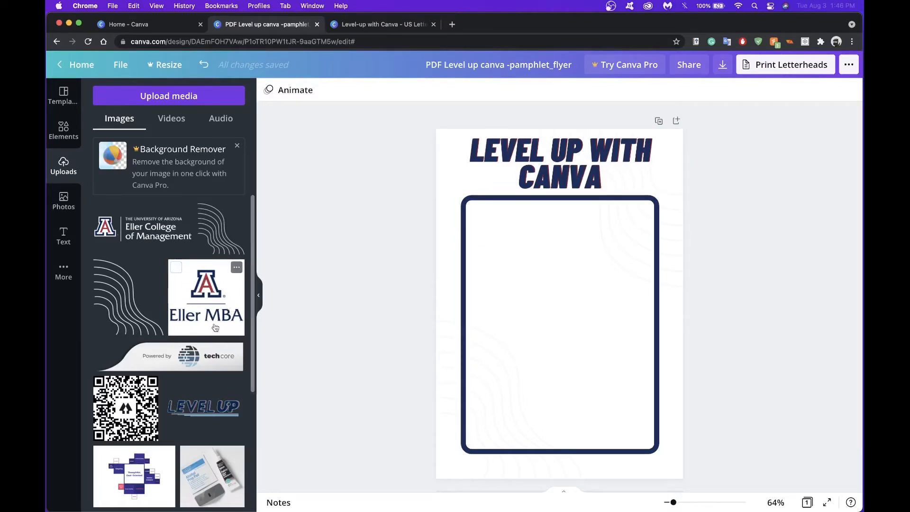
- Look through the uploaded images and the device's files available for upload, without uploading anything
{"action": "scroll", "coordinate": [202, 333], "scroll_direction": "down", "scroll_amount": 2}
{"action": "left_click_drag", "start_coordinate": [204, 325], "coordinate": [158, 323]}
{"action": "left_click", "coordinate": [165, 98]}
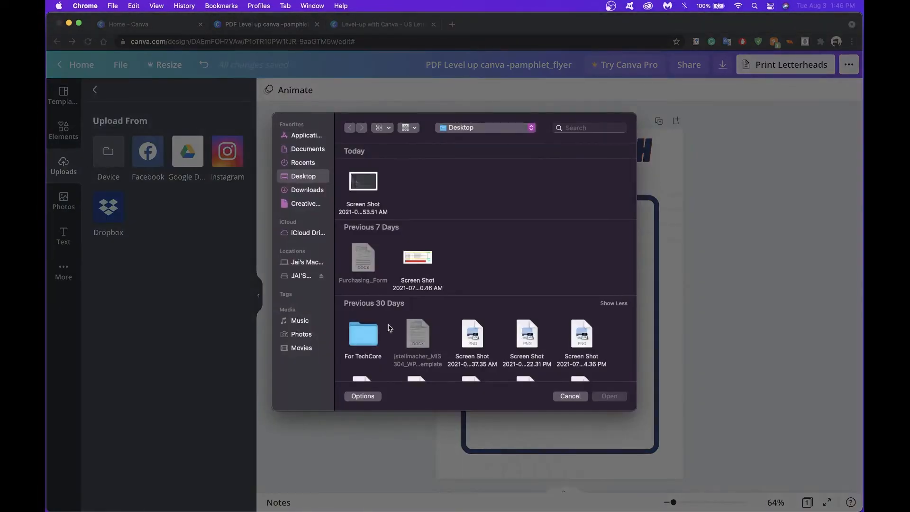
{"action": "left_click", "coordinate": [579, 398]}
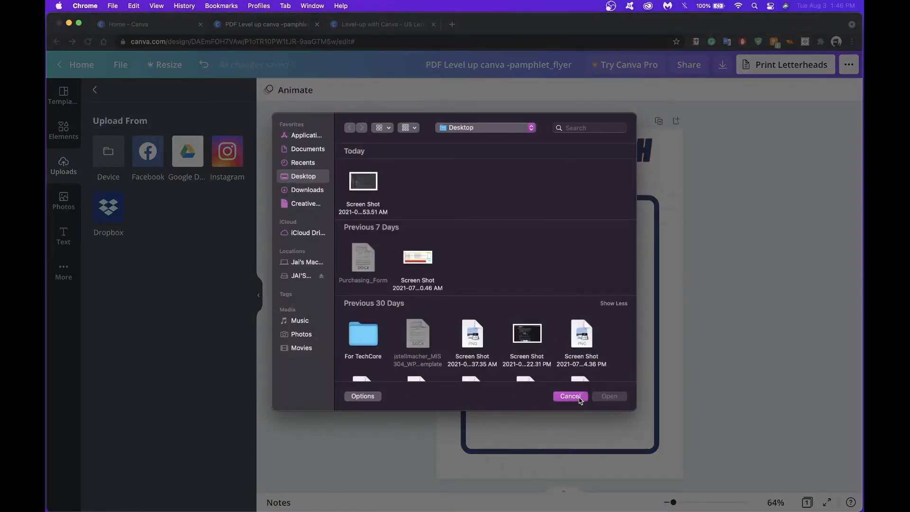
{"action": "left_click", "coordinate": [102, 93]}
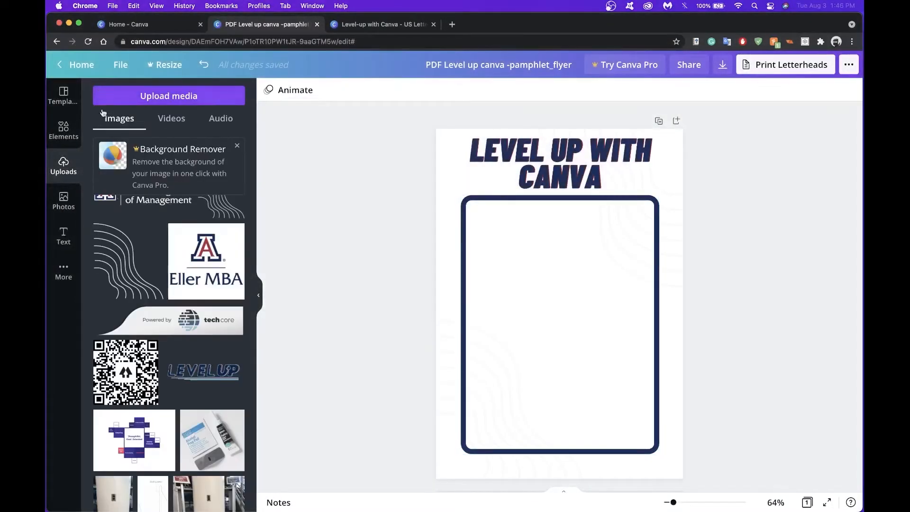
{"action": "scroll", "coordinate": [166, 311], "scroll_direction": "down", "scroll_amount": 10}
{"action": "scroll", "coordinate": [166, 312], "scroll_direction": "up", "scroll_amount": 10}
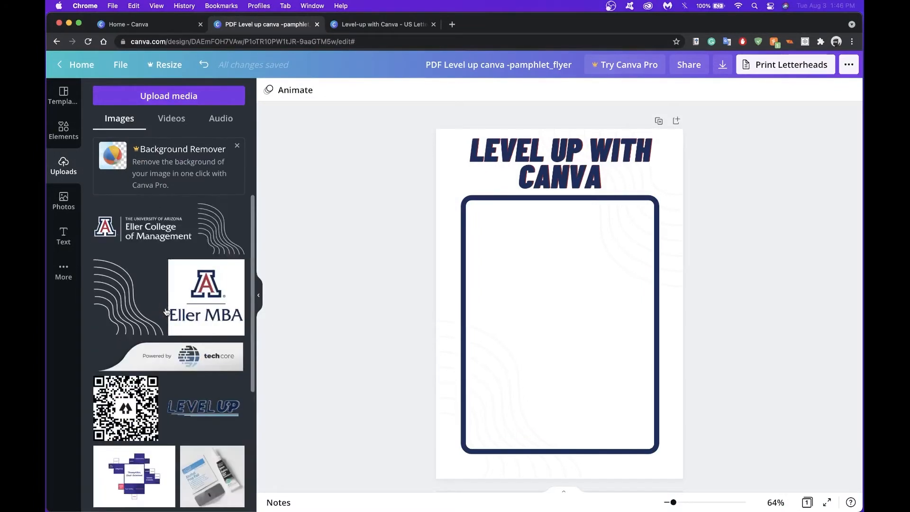
- Add the uploaded "Powered by tech core" banner, shrink it and place it in the page's bottom-right corner
{"action": "left_click", "coordinate": [206, 360]}
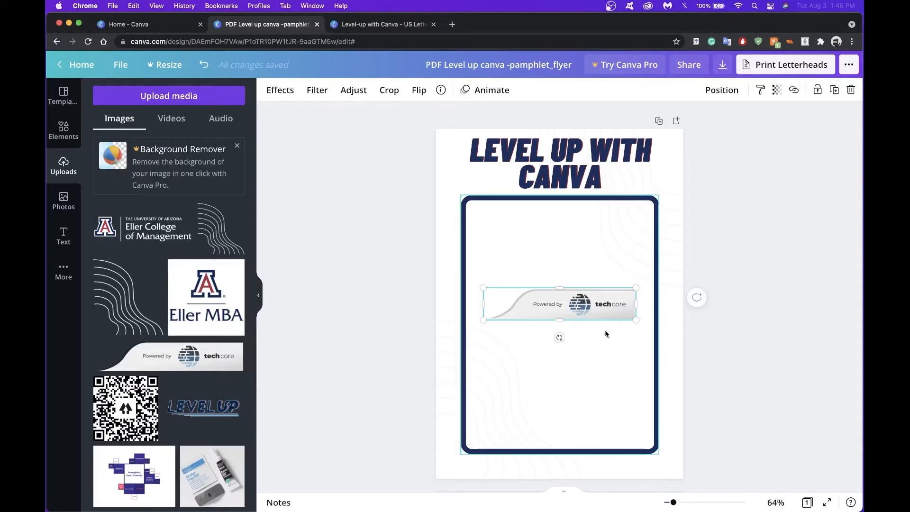
{"action": "left_click_drag", "start_coordinate": [487, 292], "coordinate": [544, 300]}
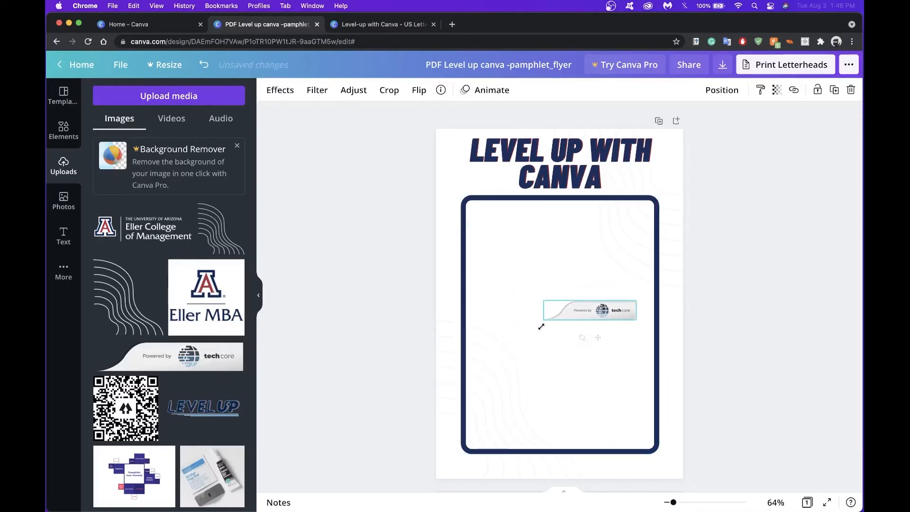
{"action": "scroll", "coordinate": [541, 326], "scroll_direction": "down", "scroll_amount": 2}
{"action": "left_click_drag", "start_coordinate": [634, 448], "coordinate": [651, 434]}
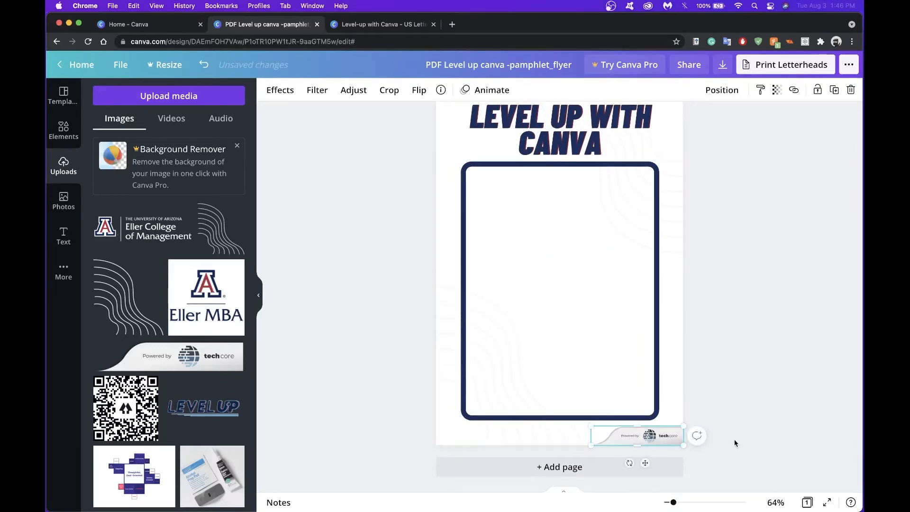
{"action": "left_click", "coordinate": [736, 441]}
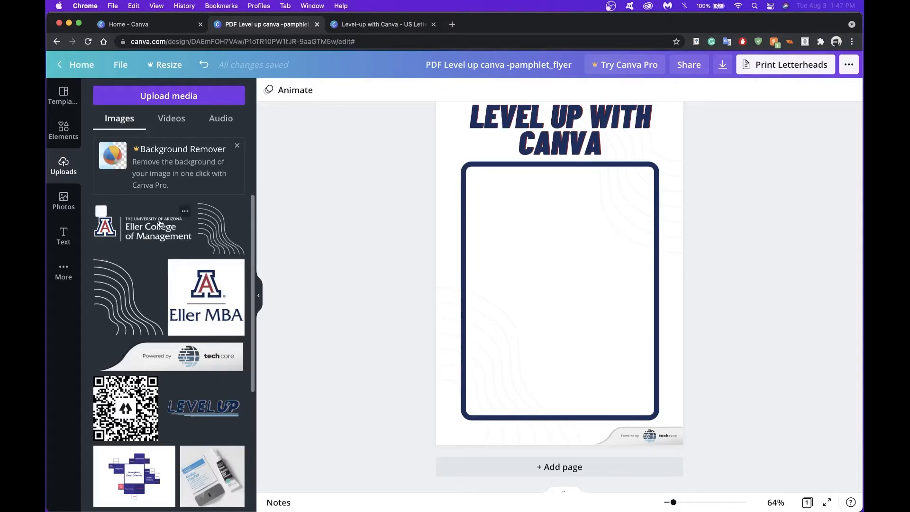
- Add the uploaded Eller College of Management logo, move it to the page's bottom-left corner and shrink it to fit below the frame
{"action": "left_click_drag", "start_coordinate": [153, 227], "coordinate": [453, 252]}
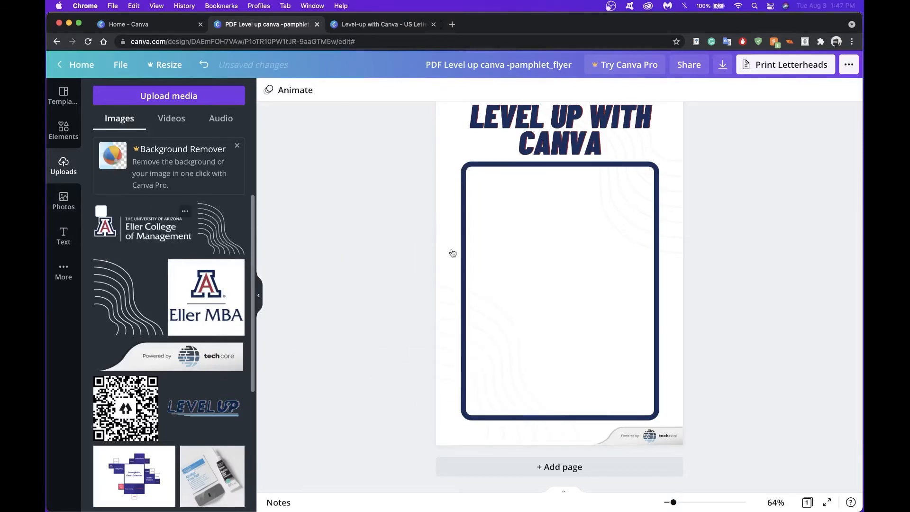
{"action": "left_click", "coordinate": [171, 232]}
{"action": "left_click_drag", "start_coordinate": [611, 303], "coordinate": [471, 426]}
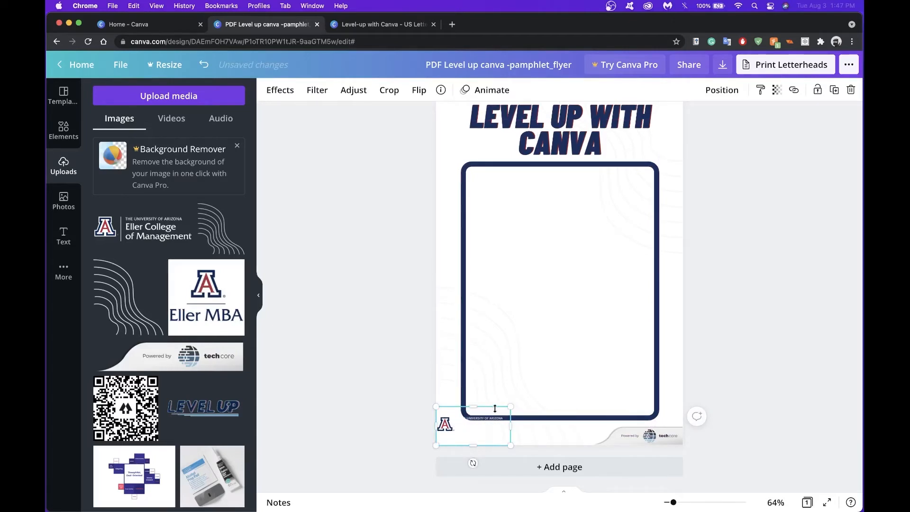
{"action": "left_click_drag", "start_coordinate": [510, 405], "coordinate": [484, 418]}
{"action": "left_click", "coordinate": [365, 445]}
{"action": "left_click", "coordinate": [470, 435]}
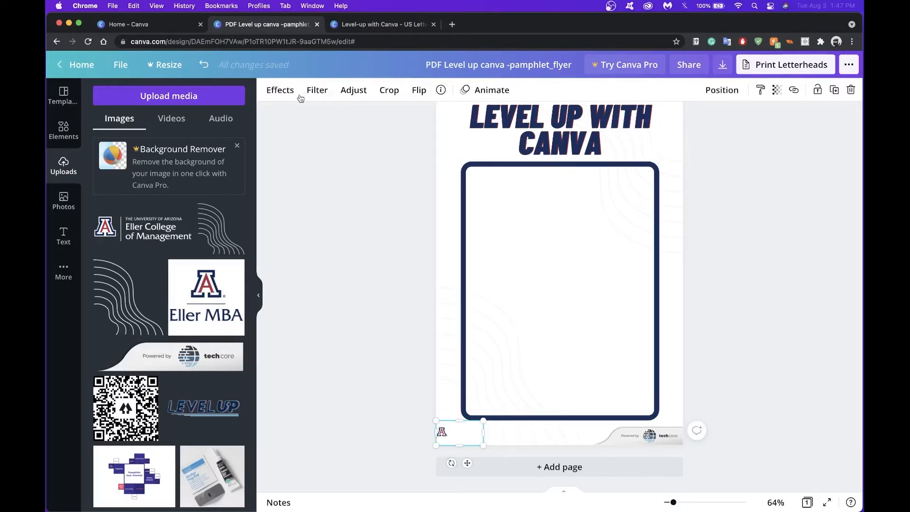
- Add a navy square, shrink it to a small rectangle over the Eller College logo and send it backward behind the logo
{"action": "left_click", "coordinate": [64, 129]}
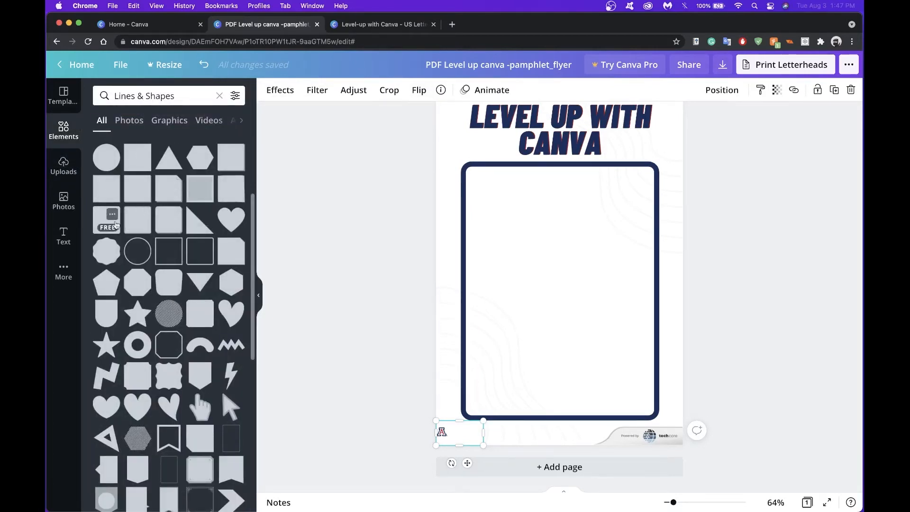
{"action": "left_click_drag", "start_coordinate": [139, 165], "coordinate": [510, 280]}
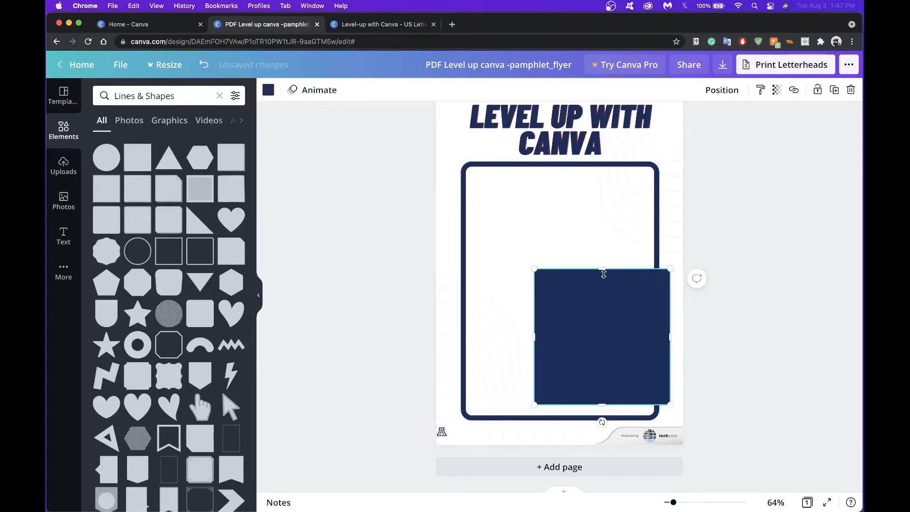
{"action": "left_click_drag", "start_coordinate": [541, 278], "coordinate": [585, 382]}
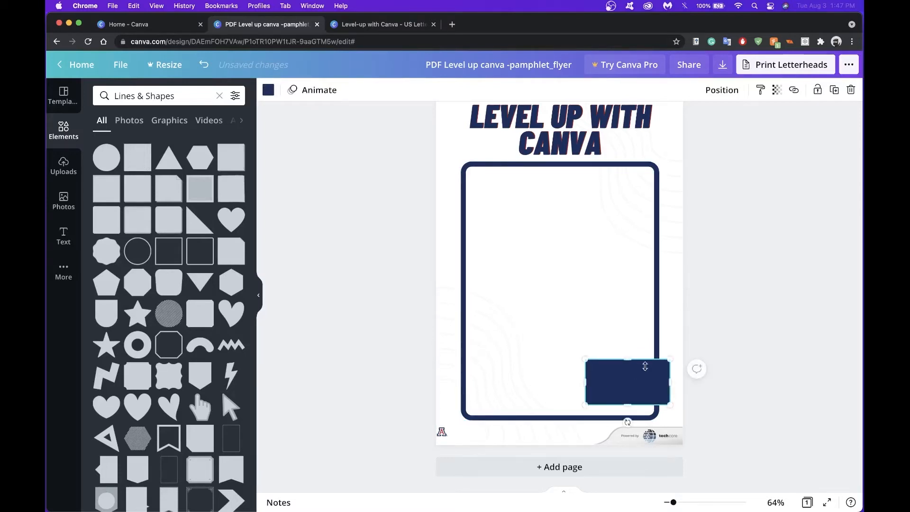
{"action": "left_click_drag", "start_coordinate": [627, 359], "coordinate": [484, 431]}
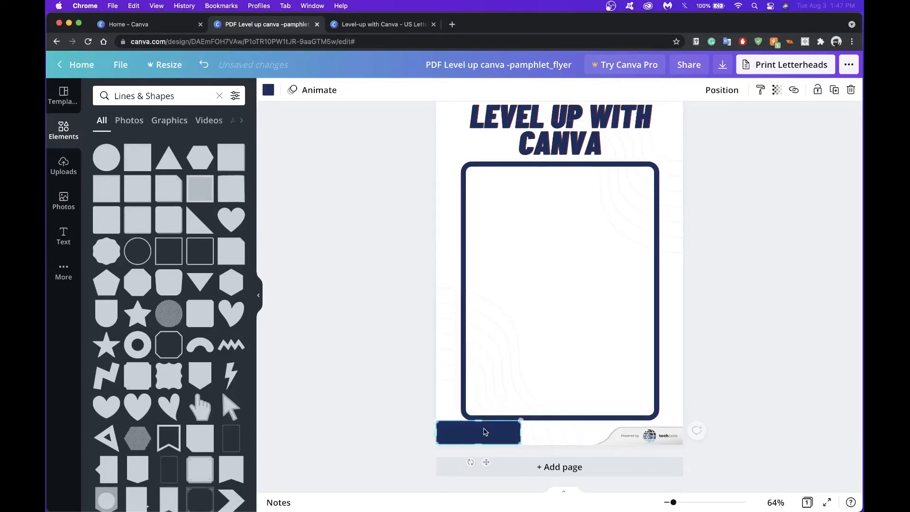
{"action": "right_click", "coordinate": [484, 432]}
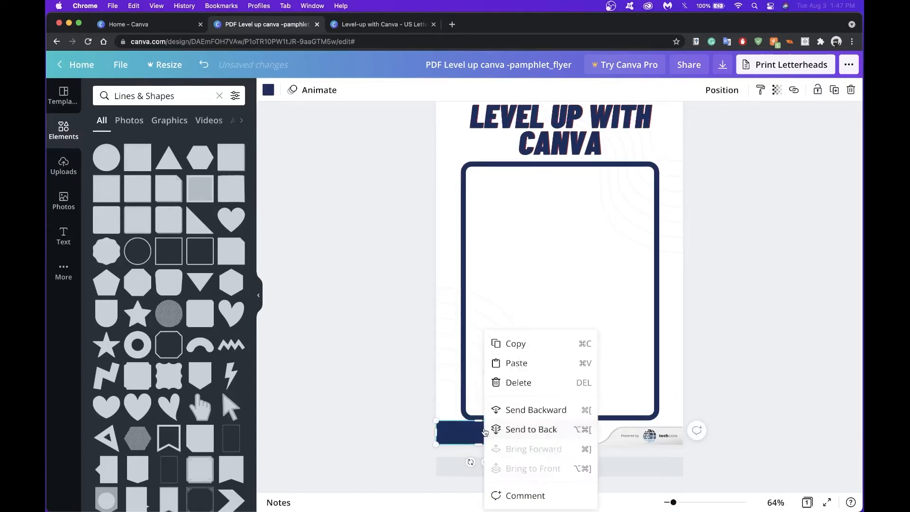
{"action": "left_click", "coordinate": [538, 411]}
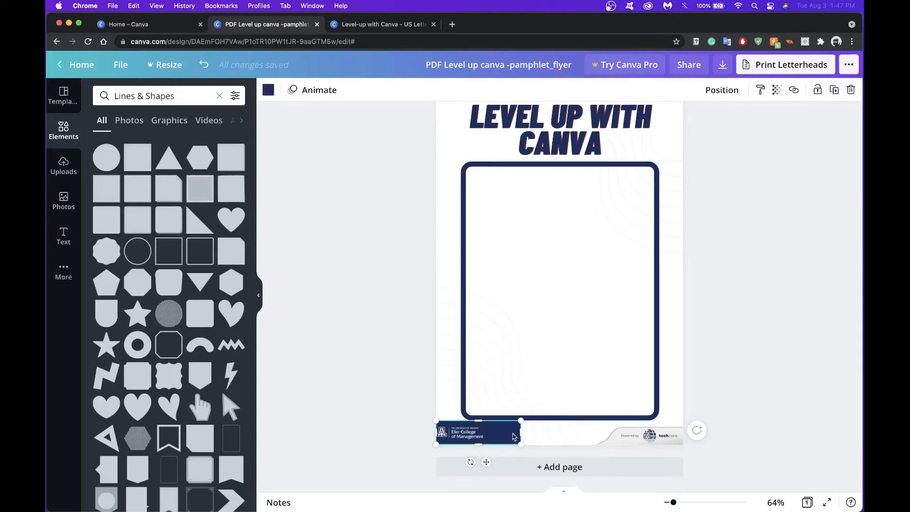
- Extend the navy rectangle down to the page's bottom edge and narrow it to the width of the Eller College logo
{"action": "left_click_drag", "start_coordinate": [520, 433], "coordinate": [488, 436]}
{"action": "left_click", "coordinate": [382, 408]}
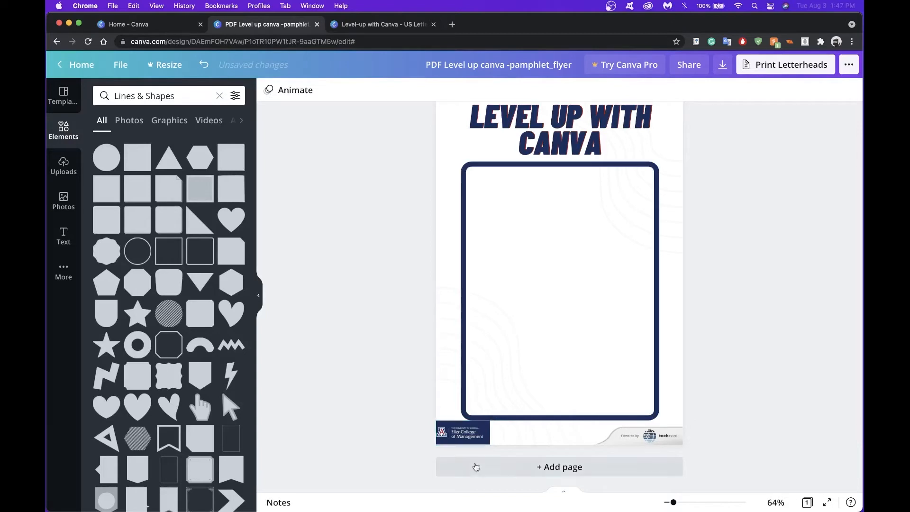
{"action": "left_click", "coordinate": [703, 503]}
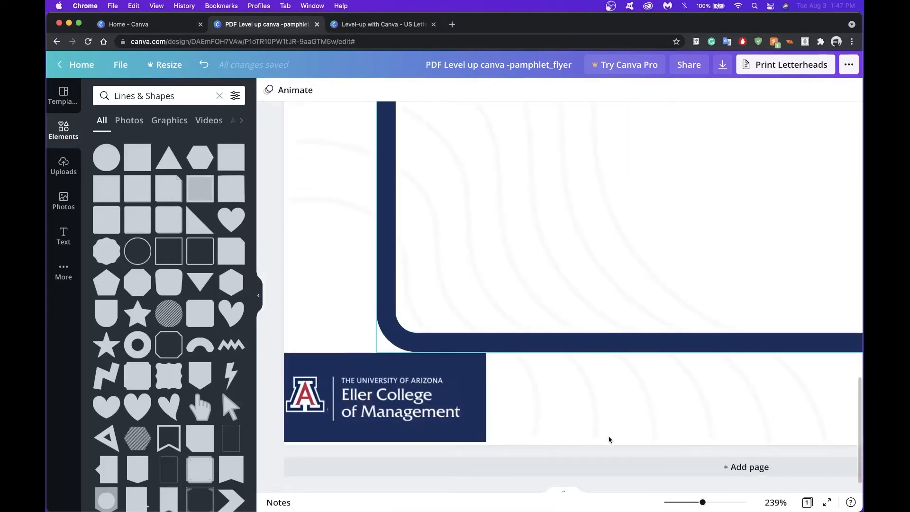
{"action": "left_click", "coordinate": [476, 424]}
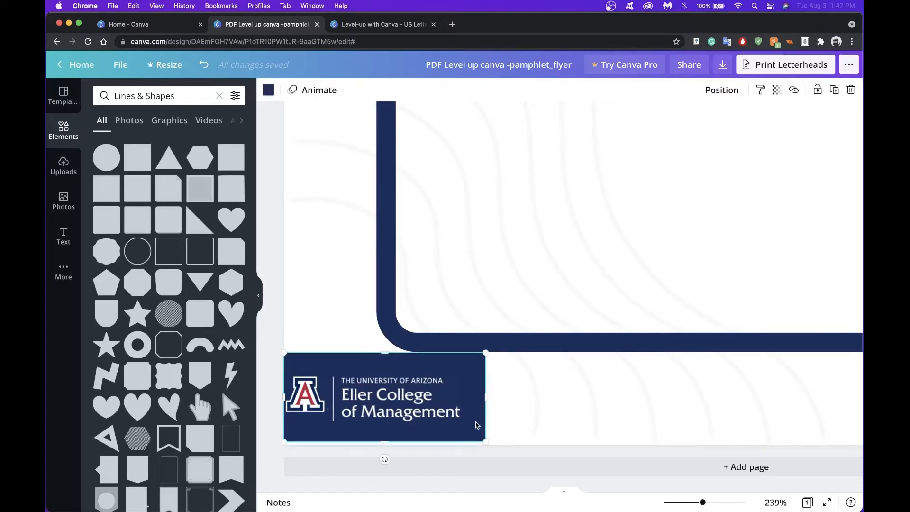
{"action": "left_click_drag", "start_coordinate": [386, 444], "coordinate": [385, 448]}
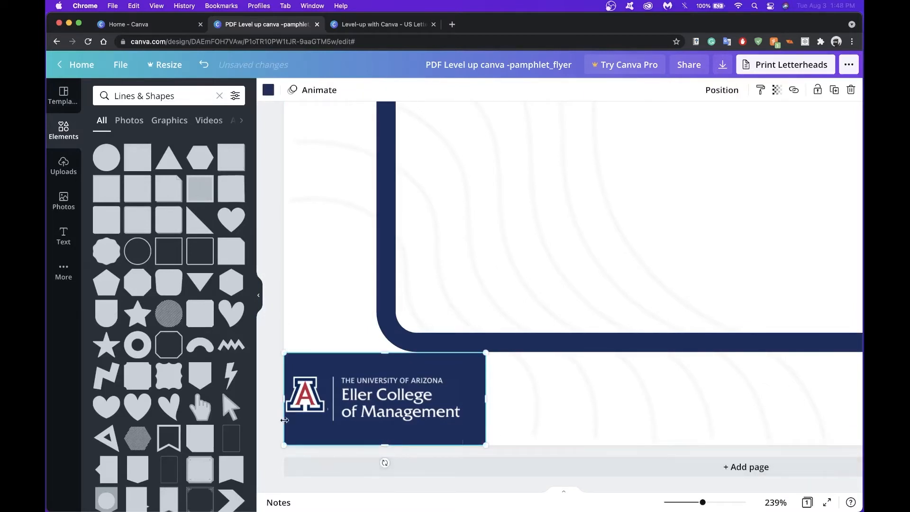
{"action": "left_click", "coordinate": [268, 408]}
{"action": "left_click", "coordinate": [368, 393]}
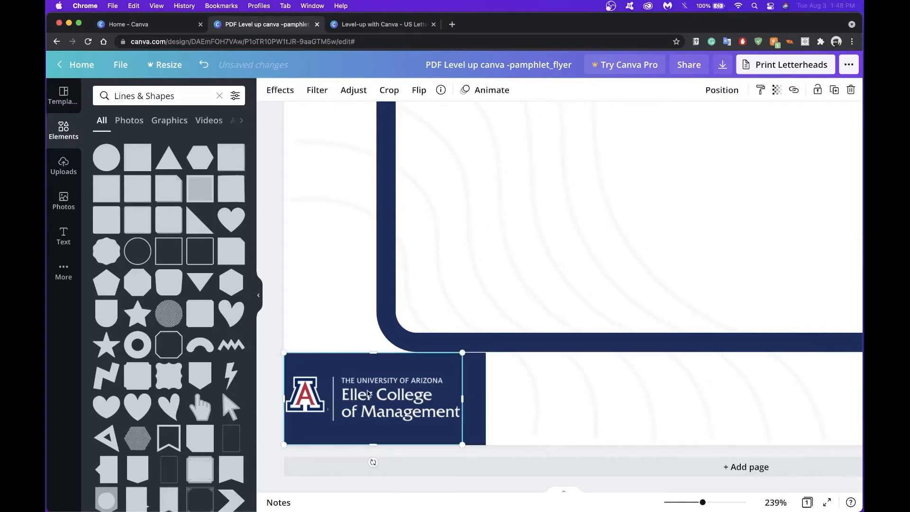
{"action": "left_click", "coordinate": [481, 394]}
{"action": "left_click_drag", "start_coordinate": [476, 398], "coordinate": [466, 399]}
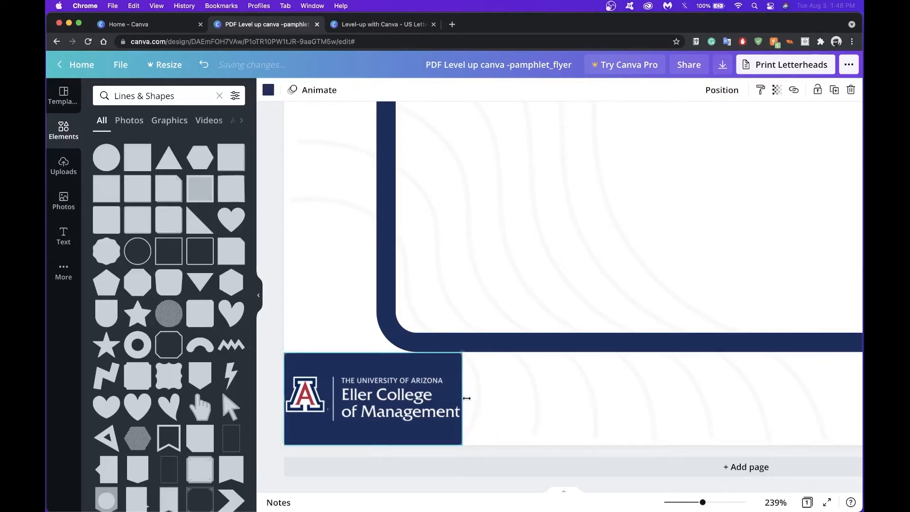
- Crop the empty top of the Eller College logo and lower the navy rectangle's top edge to match, leaving a gap below the frame
{"action": "left_click", "coordinate": [265, 374]}
{"action": "left_click", "coordinate": [374, 356]}
{"action": "left_click_drag", "start_coordinate": [374, 353], "coordinate": [374, 368]}
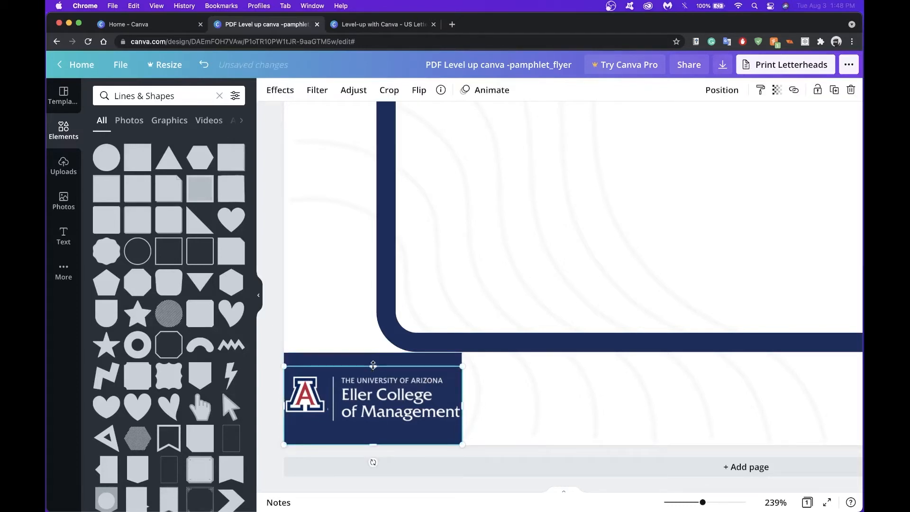
{"action": "left_click", "coordinate": [364, 346]}
{"action": "left_click", "coordinate": [369, 357]}
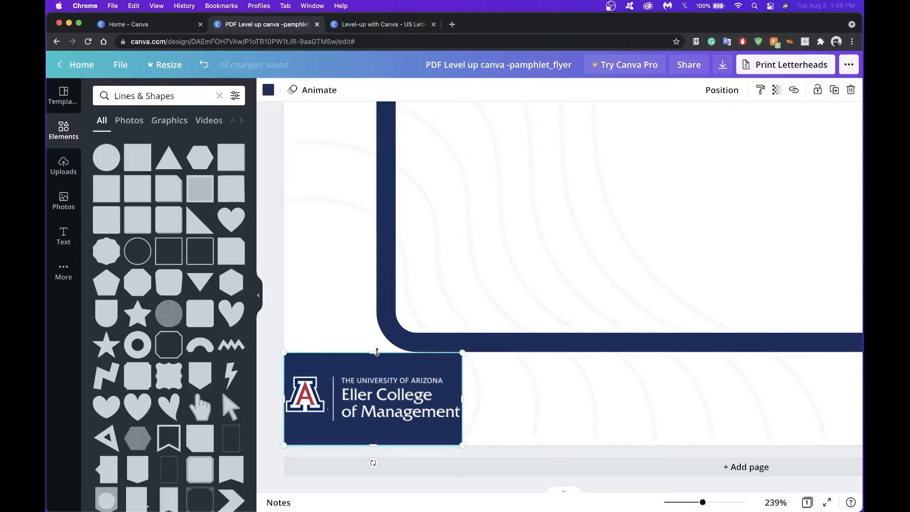
{"action": "left_click_drag", "start_coordinate": [377, 357], "coordinate": [377, 372]}
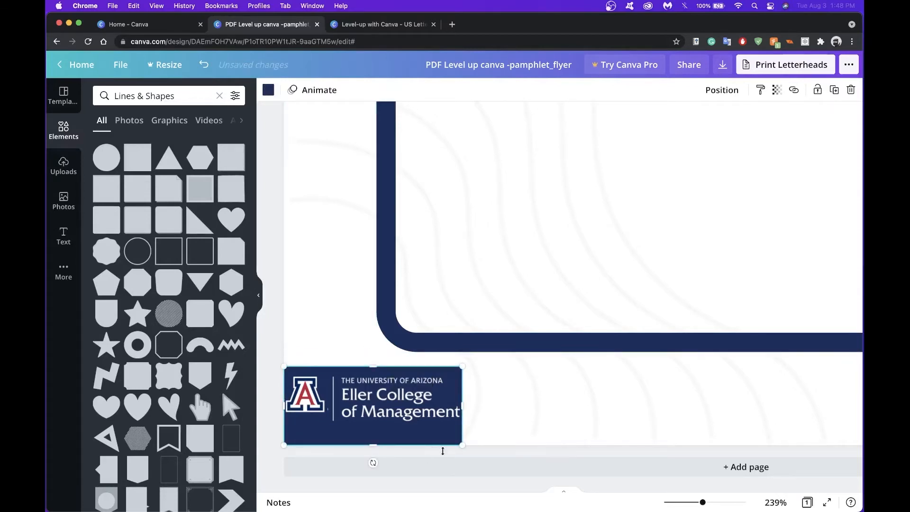
{"action": "left_click", "coordinate": [447, 462]}
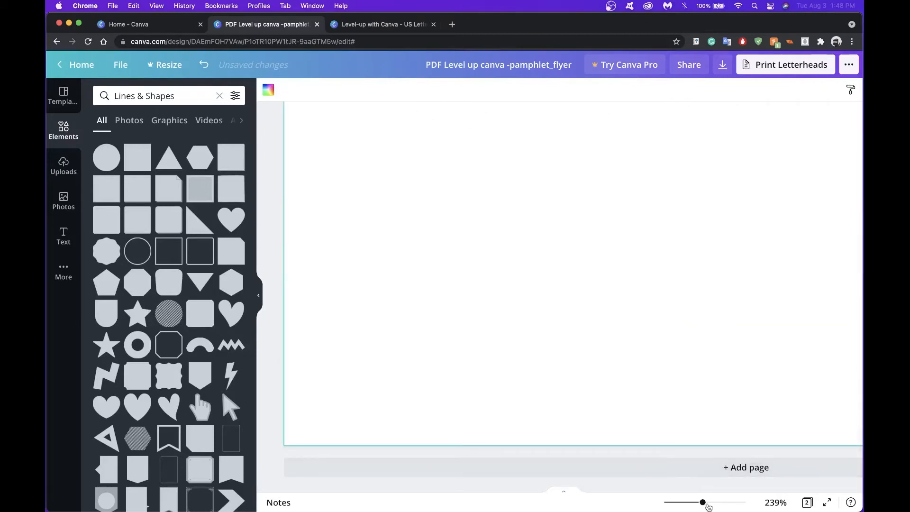
{"action": "left_click_drag", "start_coordinate": [702, 503], "coordinate": [673, 502]}
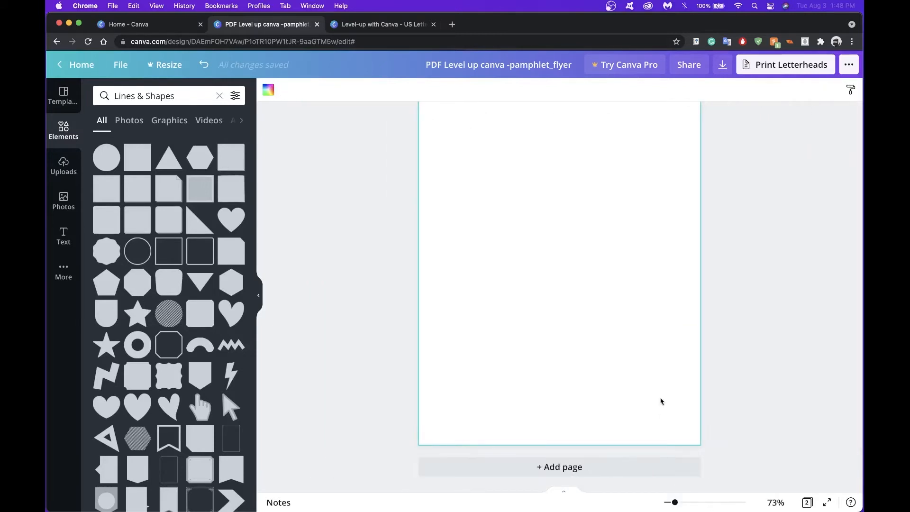
{"action": "scroll", "coordinate": [660, 400], "scroll_direction": "up", "scroll_amount": 3}
{"action": "scroll", "coordinate": [660, 401], "scroll_direction": "up", "scroll_amount": 2}
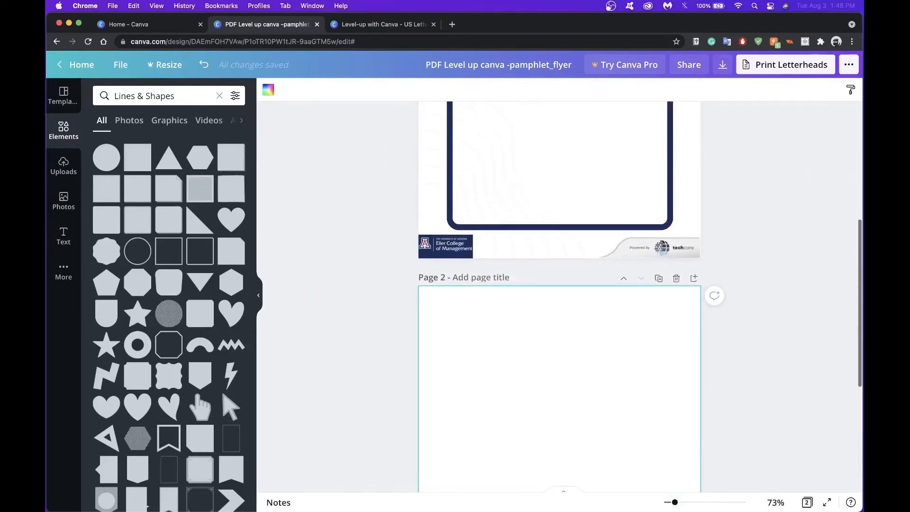
{"action": "left_click", "coordinate": [677, 280]}
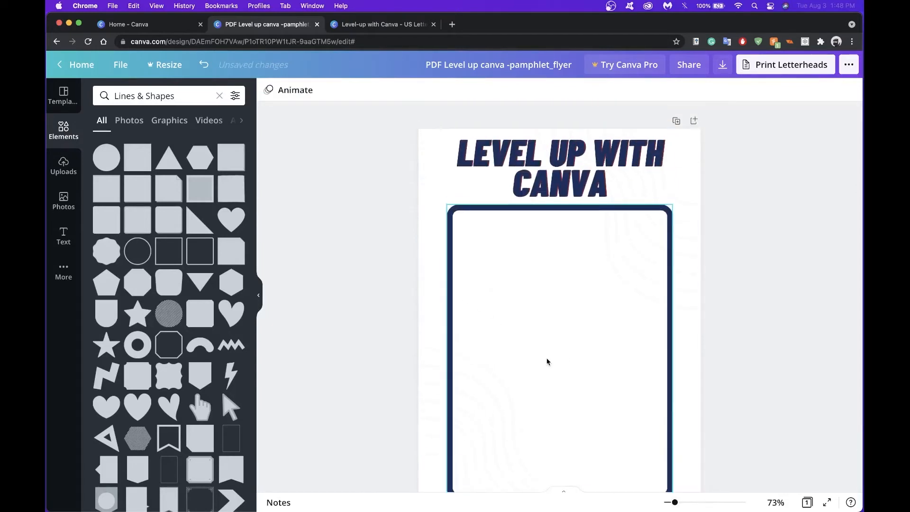
{"action": "scroll", "coordinate": [547, 361], "scroll_direction": "down", "scroll_amount": 3}
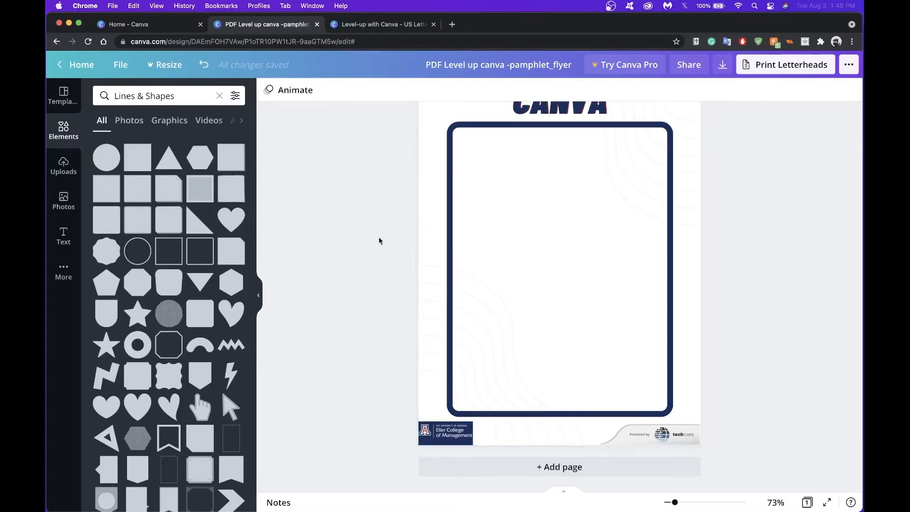
{"action": "scroll", "coordinate": [379, 241], "scroll_direction": "up", "scroll_amount": 2}
{"action": "scroll", "coordinate": [379, 241], "scroll_direction": "down", "scroll_amount": 2}
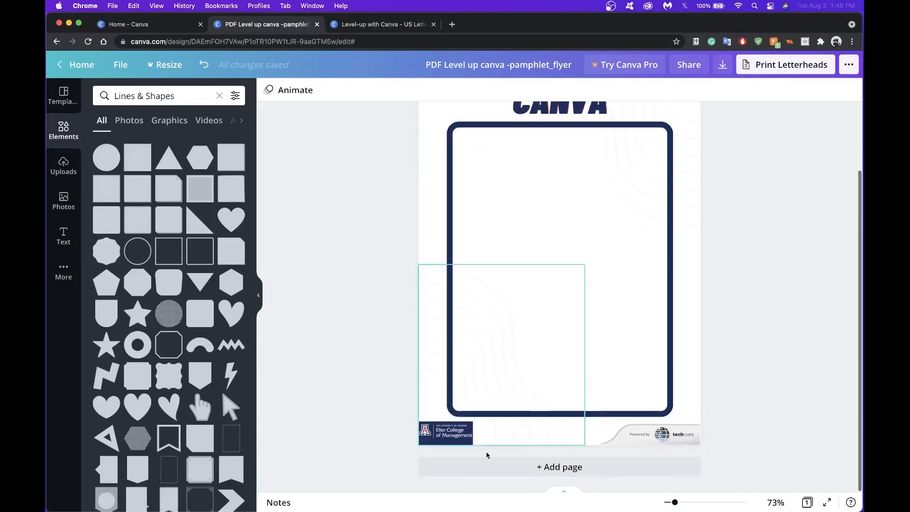
{"action": "left_click", "coordinate": [458, 432]}
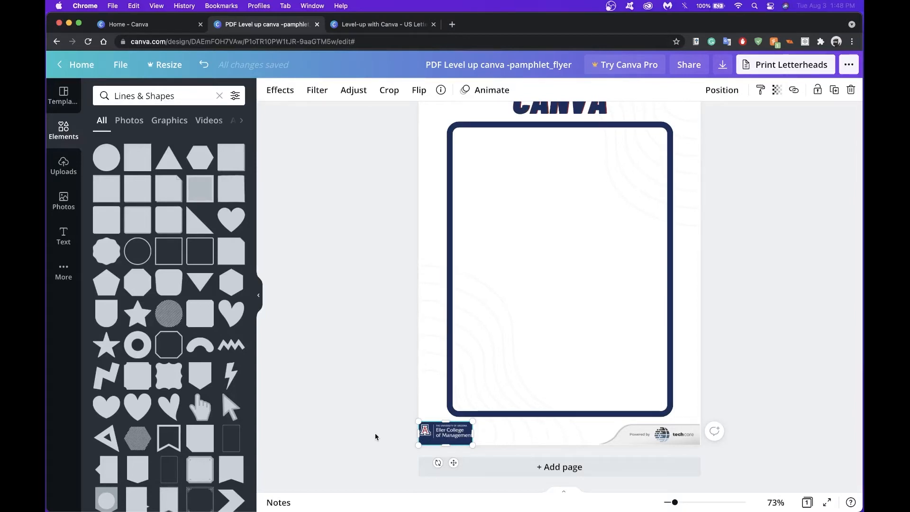
{"action": "left_click", "coordinate": [407, 433]}
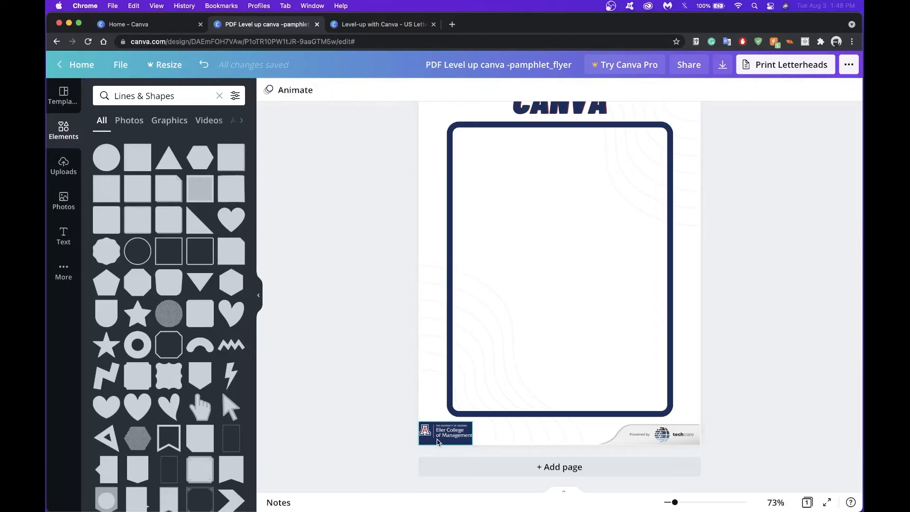
- Crop the empty bottom of the Eller College logo and raise the navy rectangle's bottom edge to match
{"action": "left_click", "coordinate": [687, 502]}
{"action": "scroll", "coordinate": [505, 441], "scroll_direction": "down", "scroll_amount": 5}
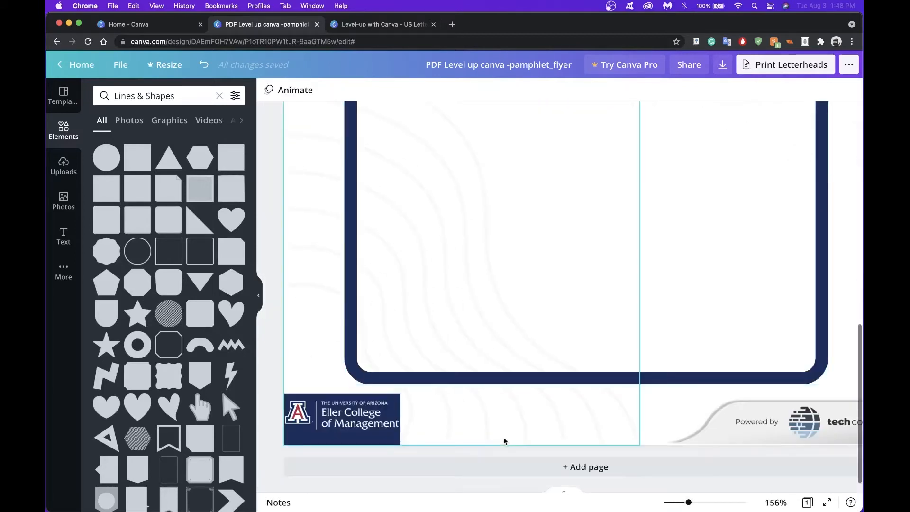
{"action": "left_click", "coordinate": [365, 434]}
{"action": "left_click_drag", "start_coordinate": [344, 442], "coordinate": [342, 431]}
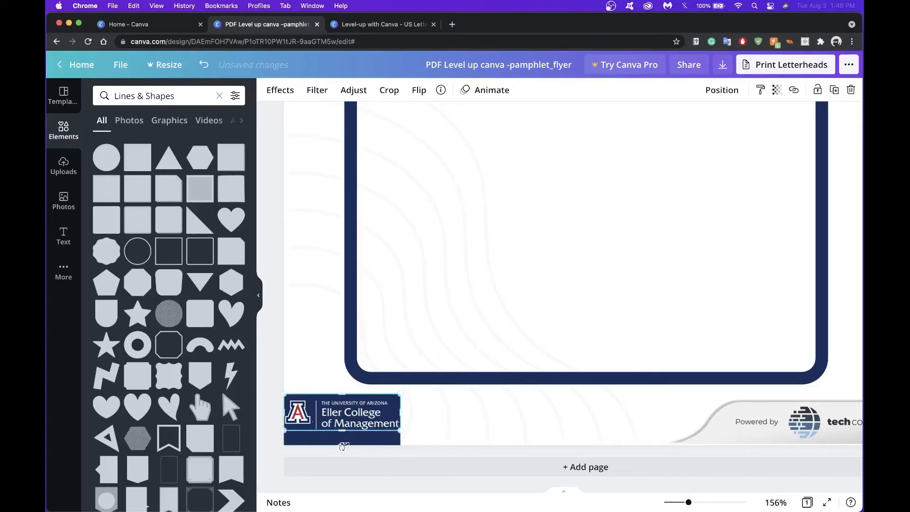
{"action": "left_click", "coordinate": [344, 440]}
{"action": "left_click", "coordinate": [359, 419]}
{"action": "left_click", "coordinate": [345, 437]}
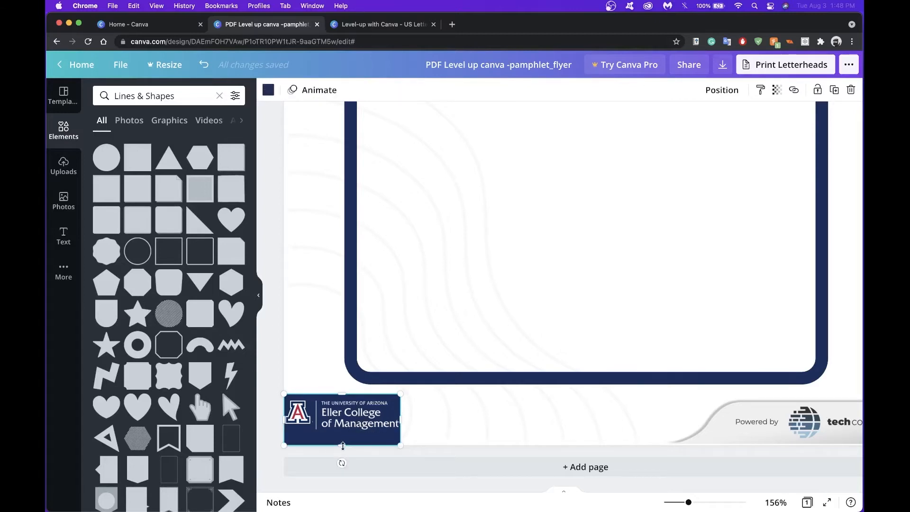
{"action": "left_click_drag", "start_coordinate": [343, 441], "coordinate": [341, 433]}
{"action": "left_click", "coordinate": [364, 466]}
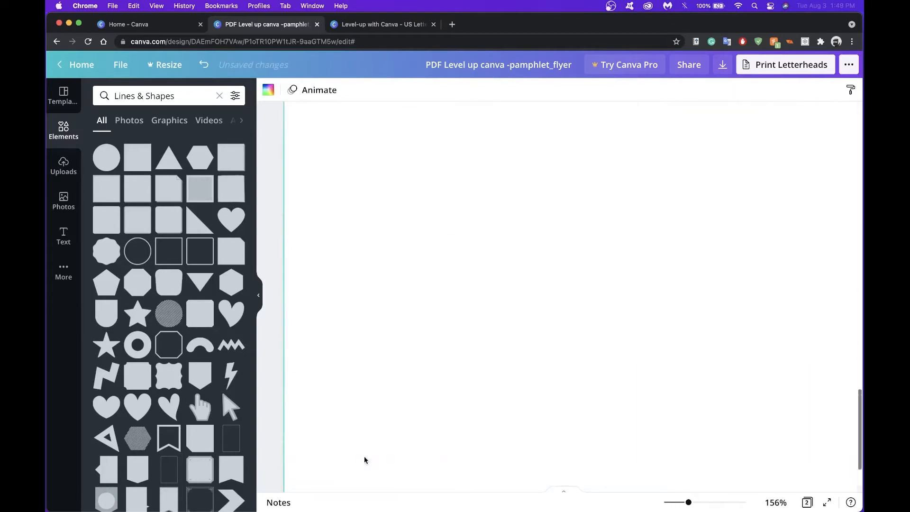
{"action": "scroll", "coordinate": [344, 413], "scroll_direction": "down", "scroll_amount": 5}
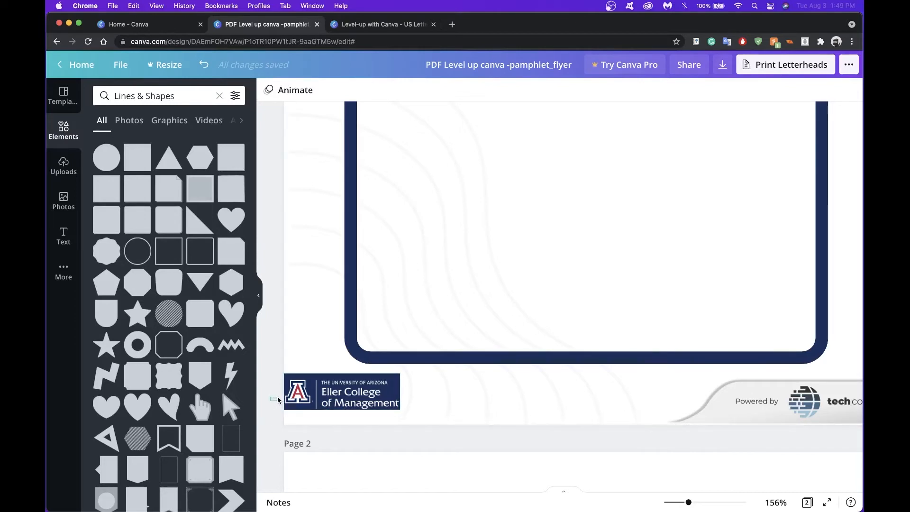
- Try to select the Eller College logo together with the navy rectangle behind it
{"action": "left_click_drag", "start_coordinate": [286, 399], "coordinate": [359, 388]}
{"action": "scroll", "coordinate": [168, 308], "scroll_direction": "down", "scroll_amount": 10}
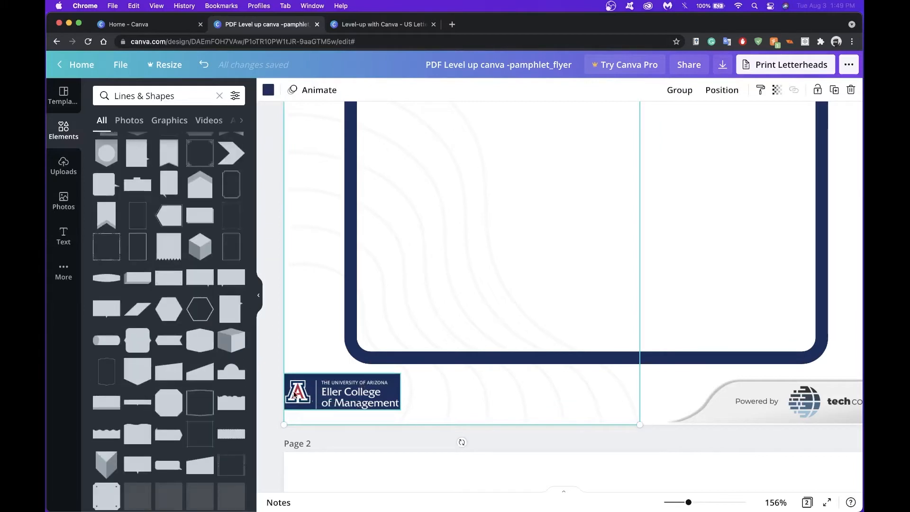
{"action": "scroll", "coordinate": [218, 367], "scroll_direction": "up", "scroll_amount": 10}
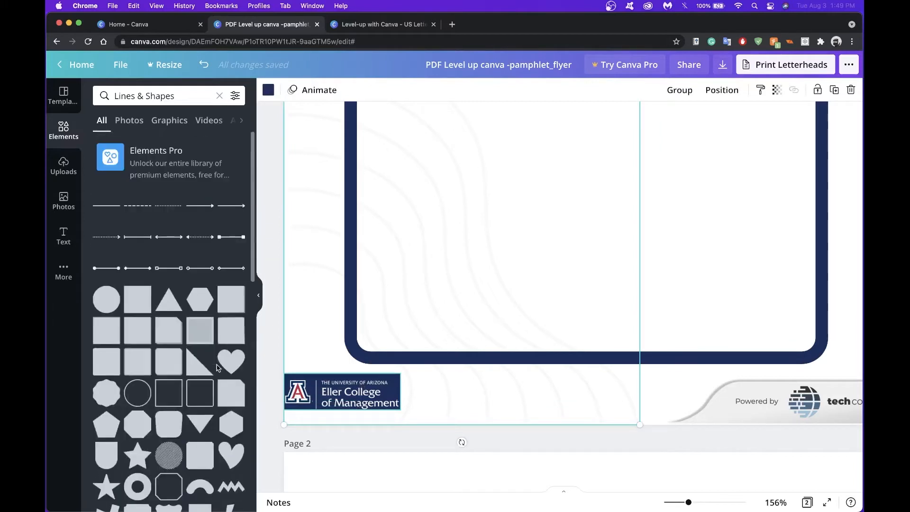
{"action": "left_click", "coordinate": [258, 296]}
{"action": "left_click", "coordinate": [127, 393]}
{"action": "left_click", "coordinate": [177, 391]}
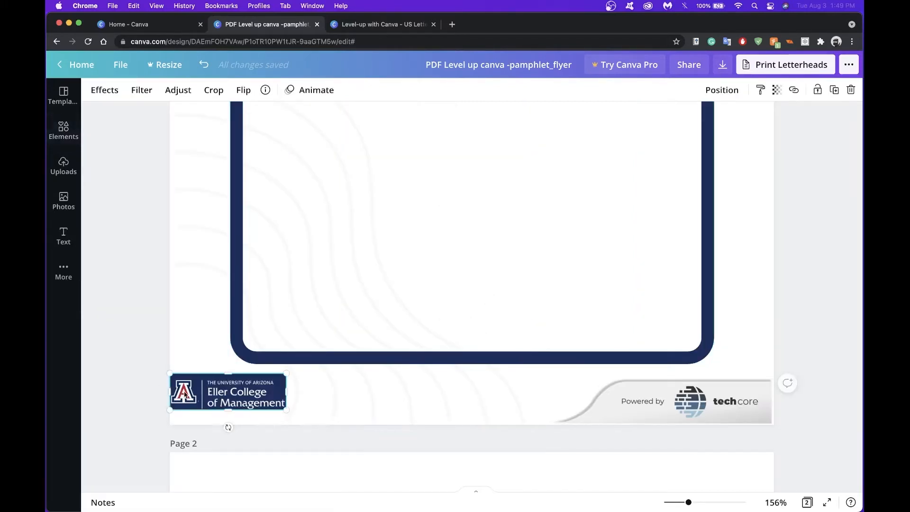
{"action": "left_click_drag", "start_coordinate": [139, 397], "coordinate": [202, 399]}
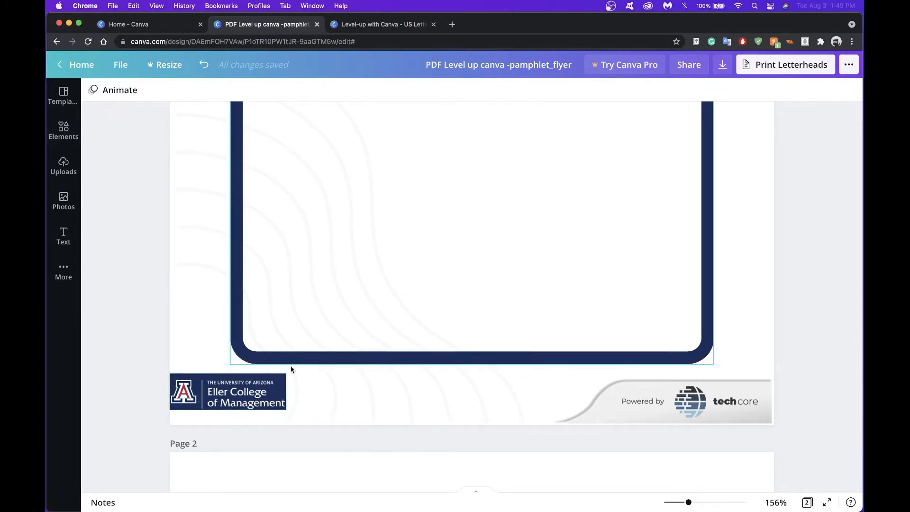
- Lock the full-page background of page 1 in place
{"action": "scroll", "coordinate": [309, 364], "scroll_direction": "up", "scroll_amount": 10}
{"action": "left_click", "coordinate": [196, 300]}
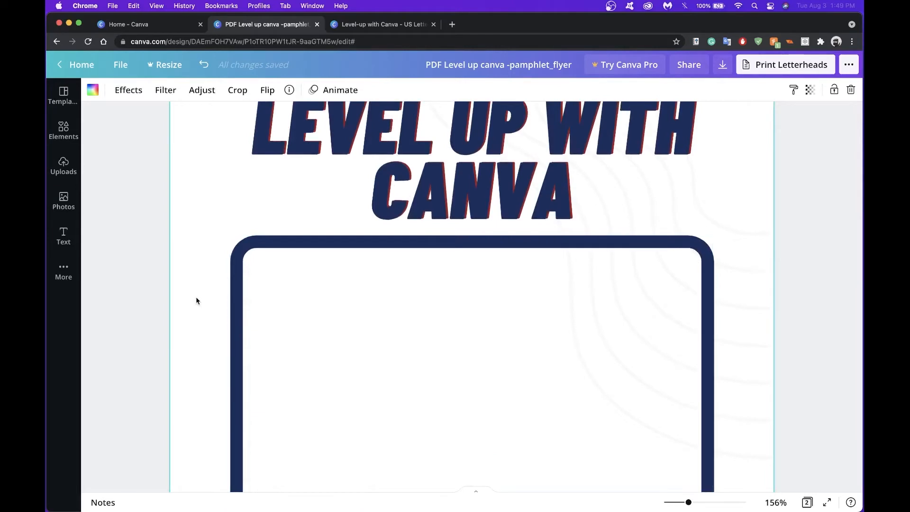
{"action": "scroll", "coordinate": [196, 300], "scroll_direction": "up", "scroll_amount": 2}
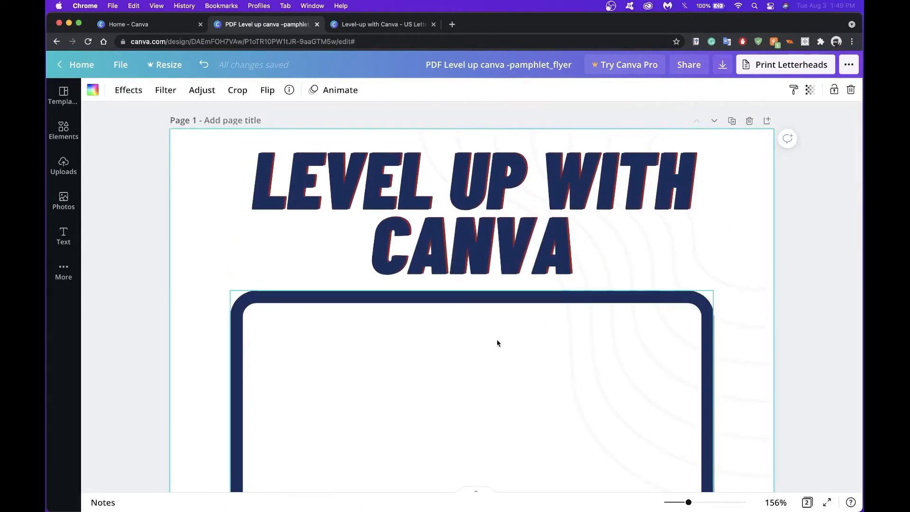
{"action": "left_click_drag", "start_coordinate": [687, 501], "coordinate": [676, 502]}
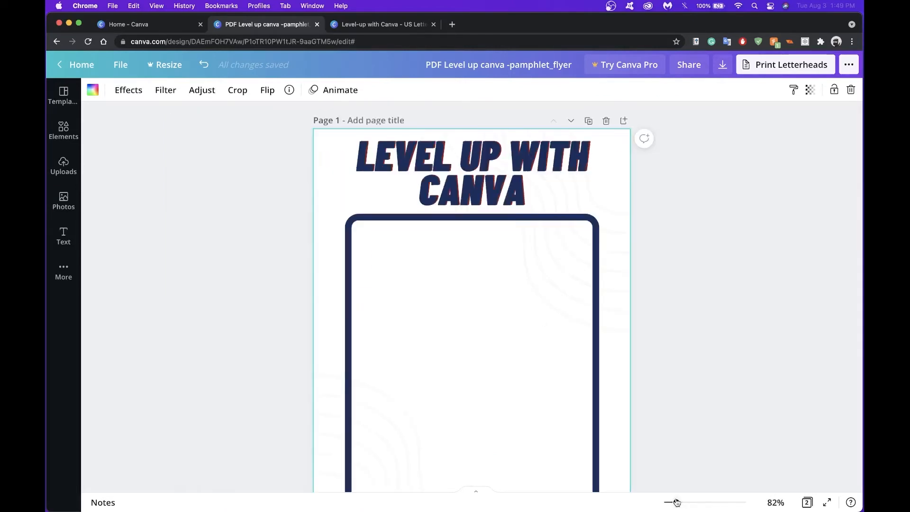
{"action": "left_click", "coordinate": [675, 255]}
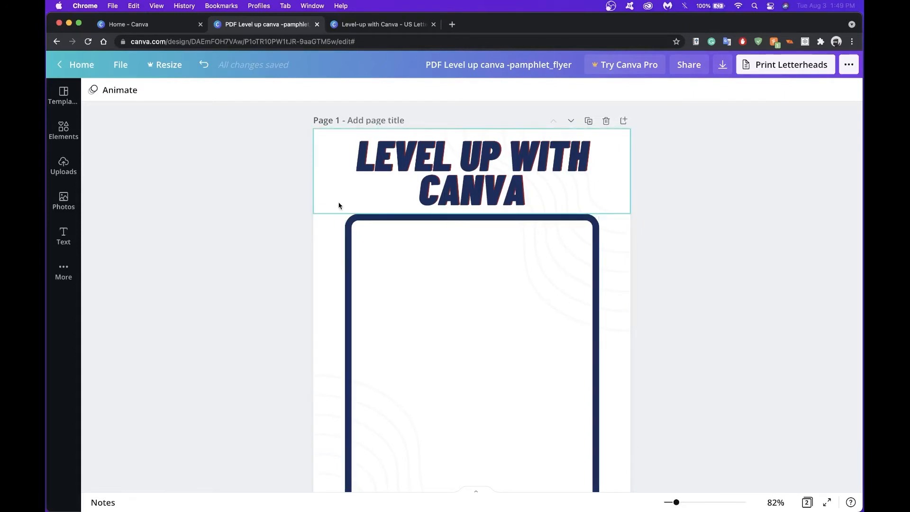
{"action": "left_click", "coordinate": [331, 242]}
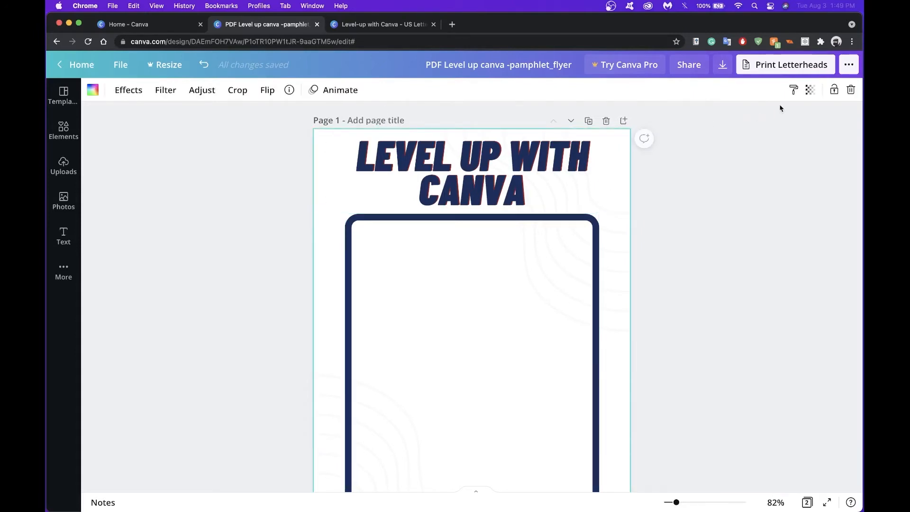
{"action": "left_click", "coordinate": [833, 97]}
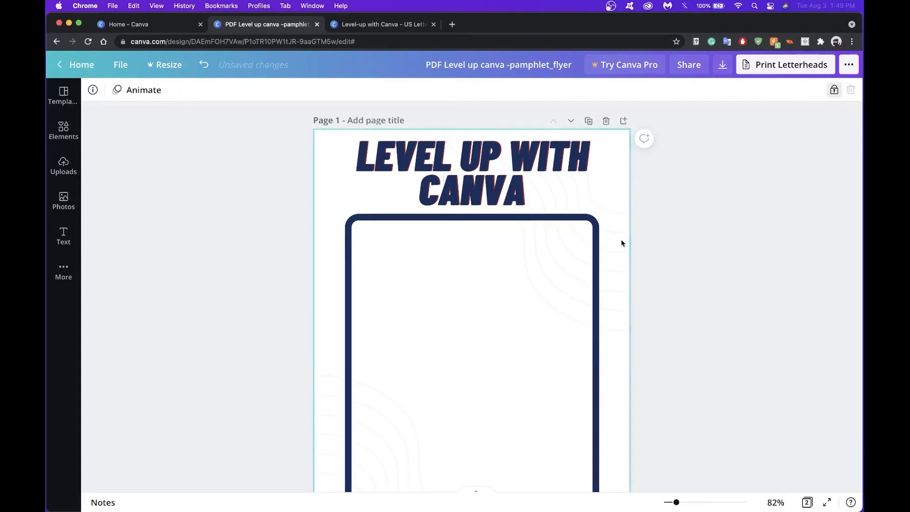
- Lock the wavy line graphic in the page's lower-left corner
{"action": "scroll", "coordinate": [621, 242], "scroll_direction": "down", "scroll_amount": 5}
{"action": "scroll", "coordinate": [259, 335], "scroll_direction": "up", "scroll_amount": 5}
{"action": "left_click", "coordinate": [258, 334]}
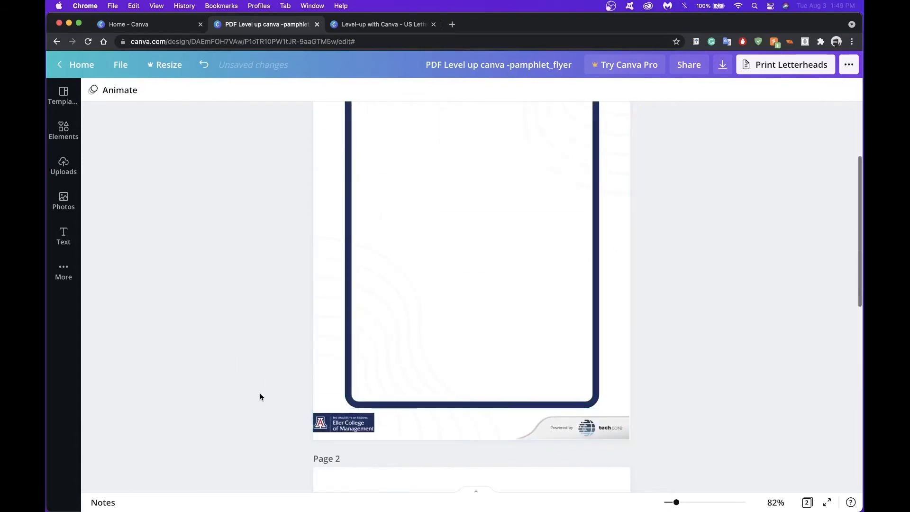
{"action": "left_click", "coordinate": [321, 391]}
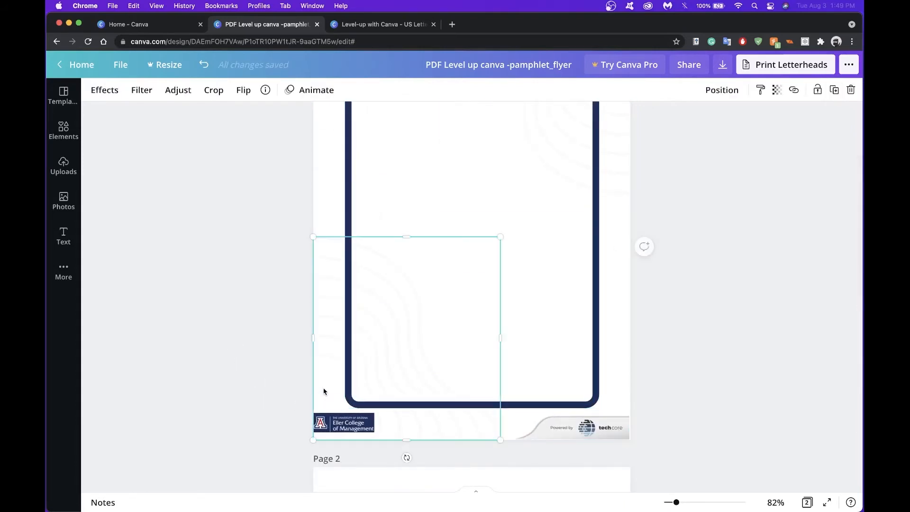
{"action": "left_click", "coordinate": [813, 91]}
{"action": "left_click", "coordinate": [274, 399]}
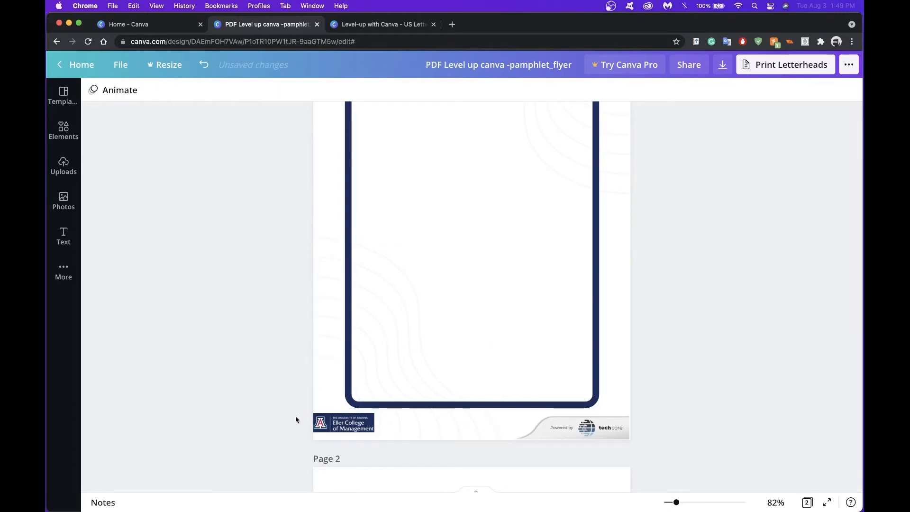
- Group the Eller College logo with its navy rectangle and place the group flush in the page's lower-left corner
{"action": "left_click_drag", "start_coordinate": [295, 416], "coordinate": [378, 429]}
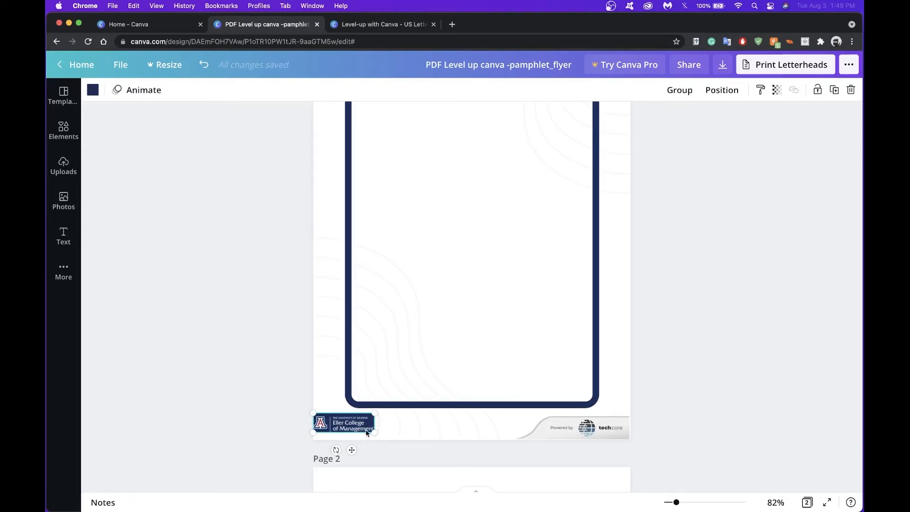
{"action": "left_click", "coordinate": [678, 91]}
{"action": "left_click_drag", "start_coordinate": [358, 423], "coordinate": [490, 185]}
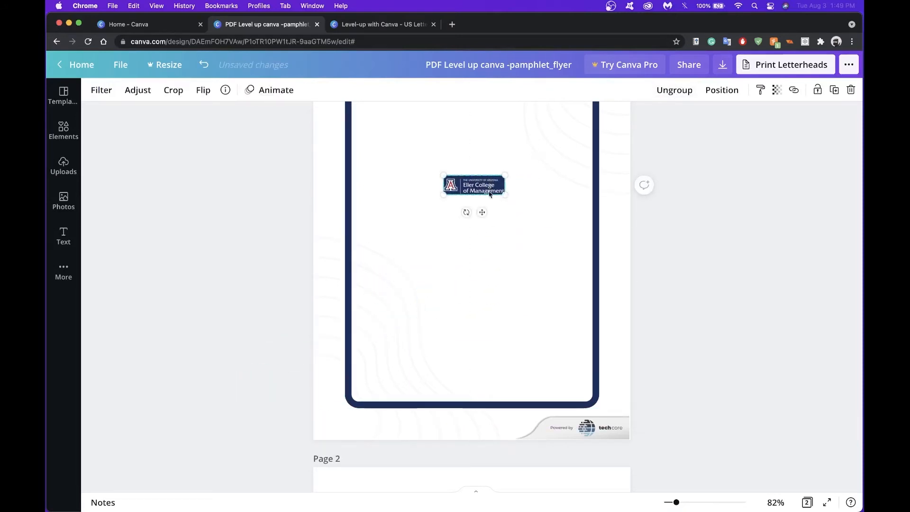
{"action": "left_click", "coordinate": [496, 209]}
{"action": "scroll", "coordinate": [481, 189], "scroll_direction": "up", "scroll_amount": 5}
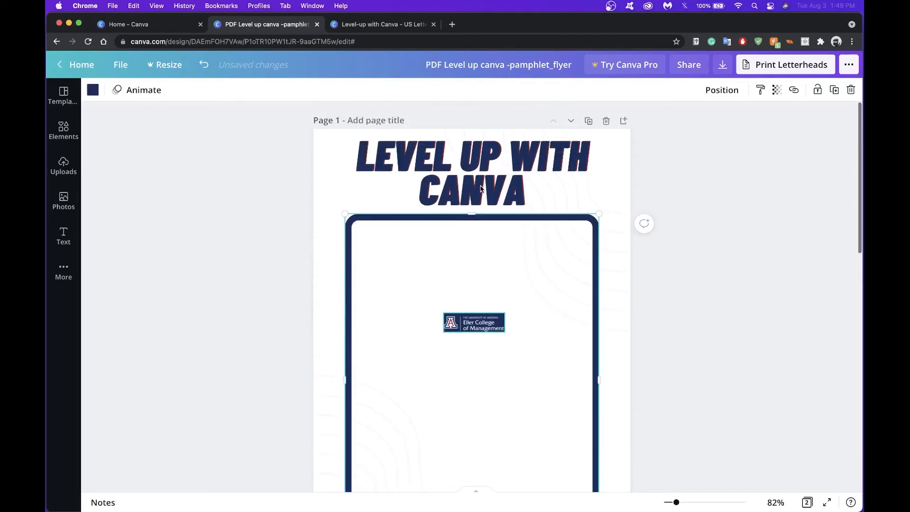
{"action": "scroll", "coordinate": [485, 272], "scroll_direction": "down", "scroll_amount": 8}
{"action": "scroll", "coordinate": [477, 322], "scroll_direction": "up", "scroll_amount": 6}
{"action": "scroll", "coordinate": [477, 322], "scroll_direction": "down", "scroll_amount": 2}
{"action": "left_click_drag", "start_coordinate": [473, 216], "coordinate": [344, 460]}
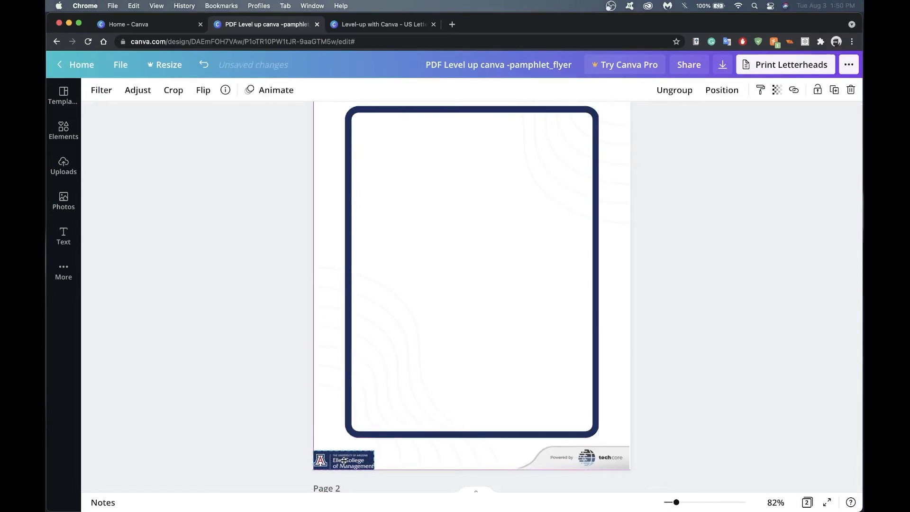
{"action": "left_click", "coordinate": [302, 457]}
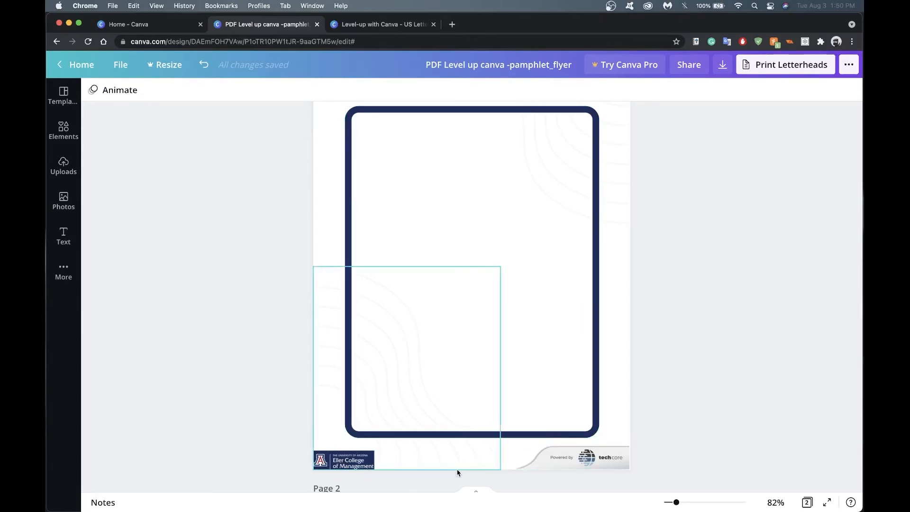
- Delete the empty second page
{"action": "scroll", "coordinate": [521, 367], "scroll_direction": "up", "scroll_amount": 2}
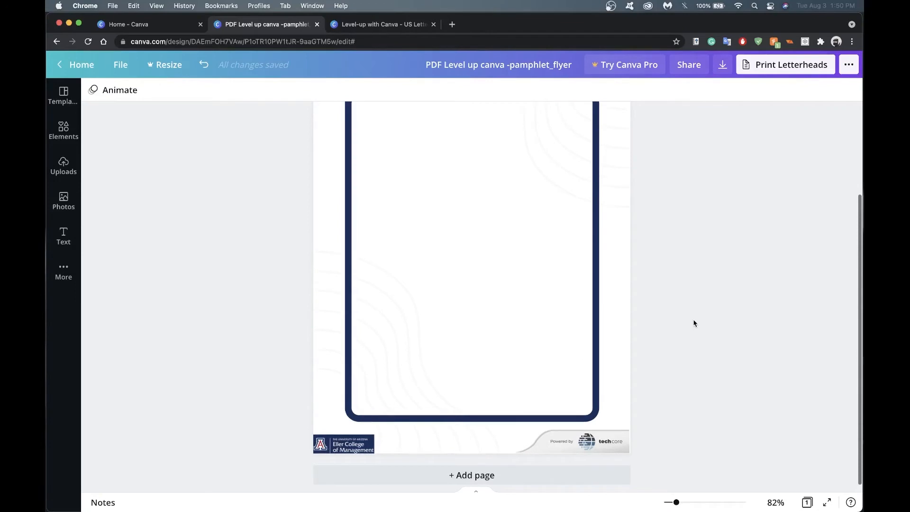
{"action": "scroll", "coordinate": [694, 321], "scroll_direction": "up", "scroll_amount": 3}
{"action": "scroll", "coordinate": [694, 321], "scroll_direction": "down", "scroll_amount": 3}
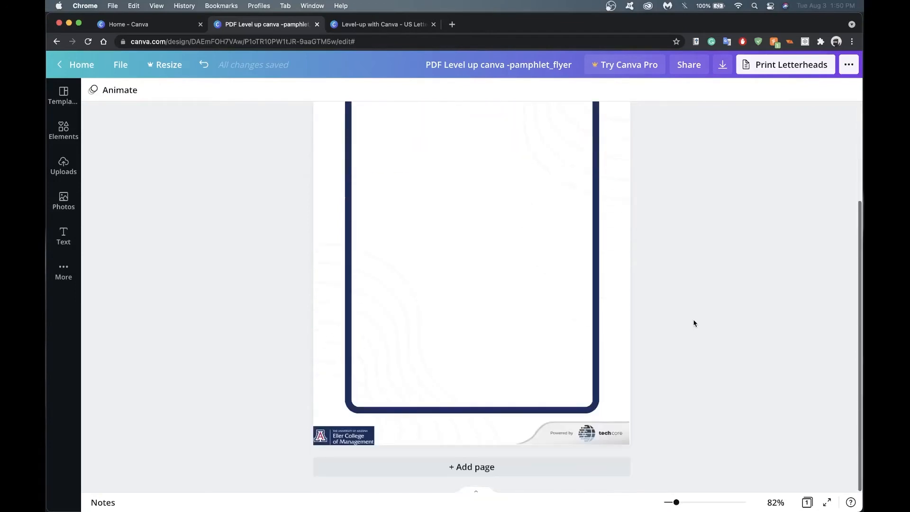
{"action": "scroll", "coordinate": [693, 321], "scroll_direction": "up", "scroll_amount": 3}
{"action": "scroll", "coordinate": [503, 301], "scroll_direction": "down", "scroll_amount": 2}
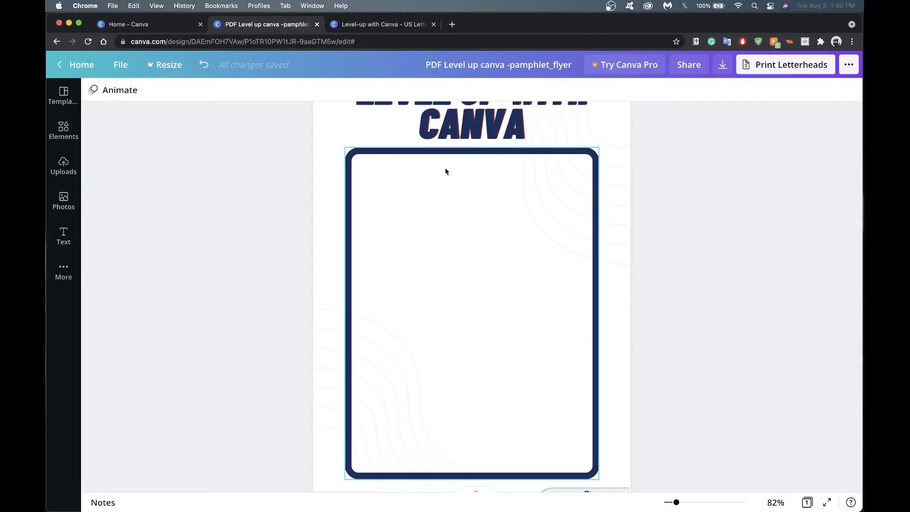
- Add a body text box inside the navy frame and centre it horizontally on the page
{"action": "left_click", "coordinate": [55, 244]}
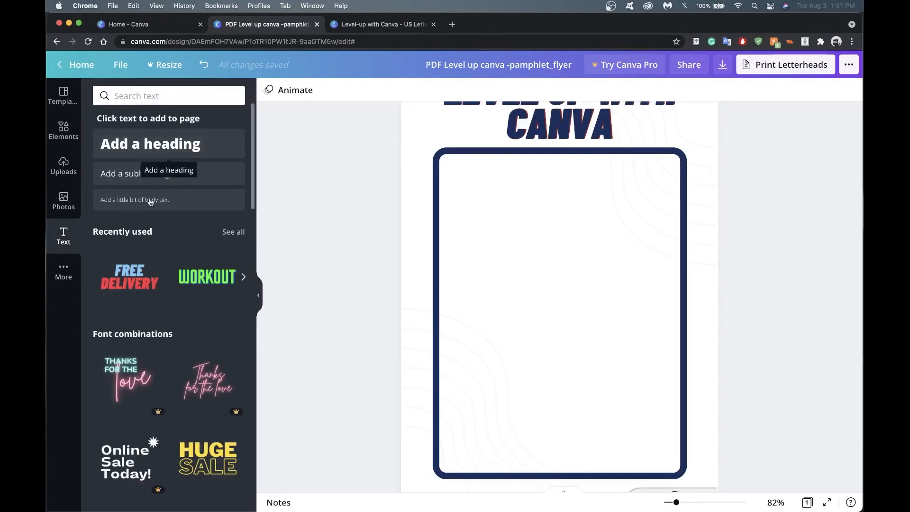
{"action": "left_click_drag", "start_coordinate": [151, 202], "coordinate": [522, 277]}
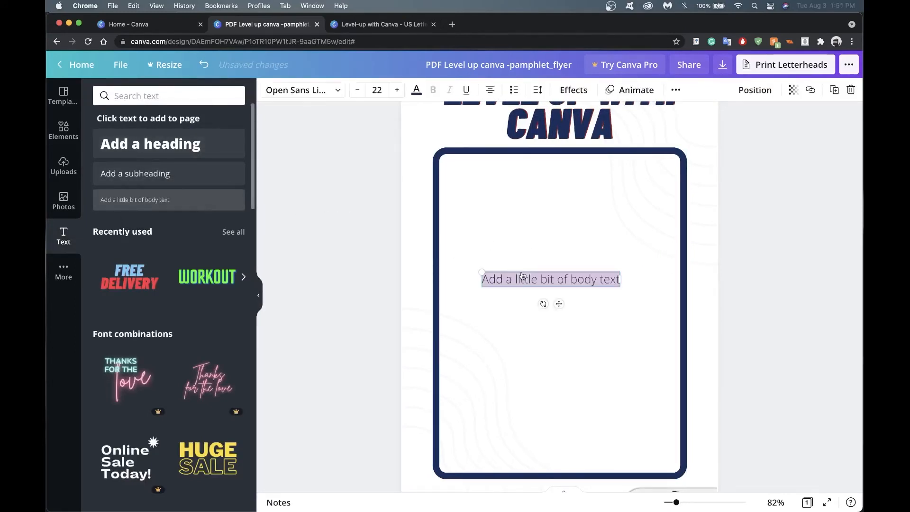
{"action": "left_click", "coordinate": [756, 94]}
{"action": "left_click", "coordinate": [721, 188]}
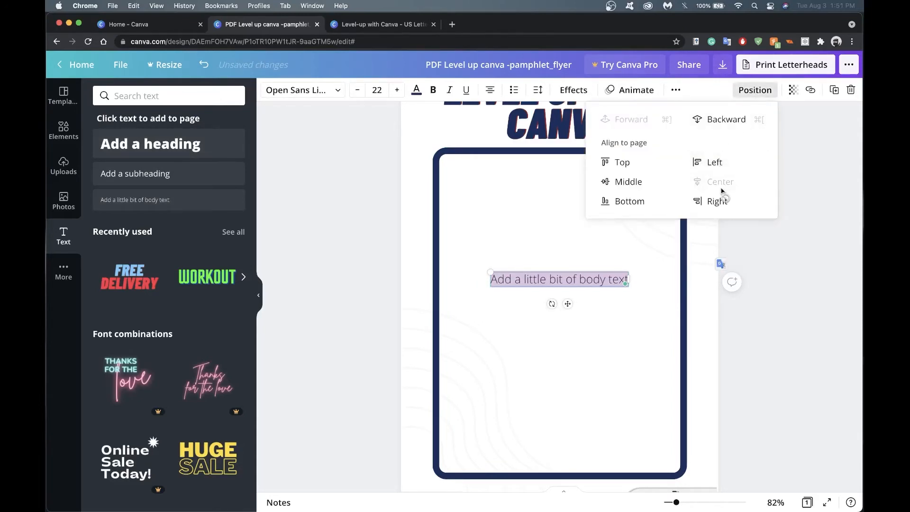
{"action": "left_click", "coordinate": [753, 246]}
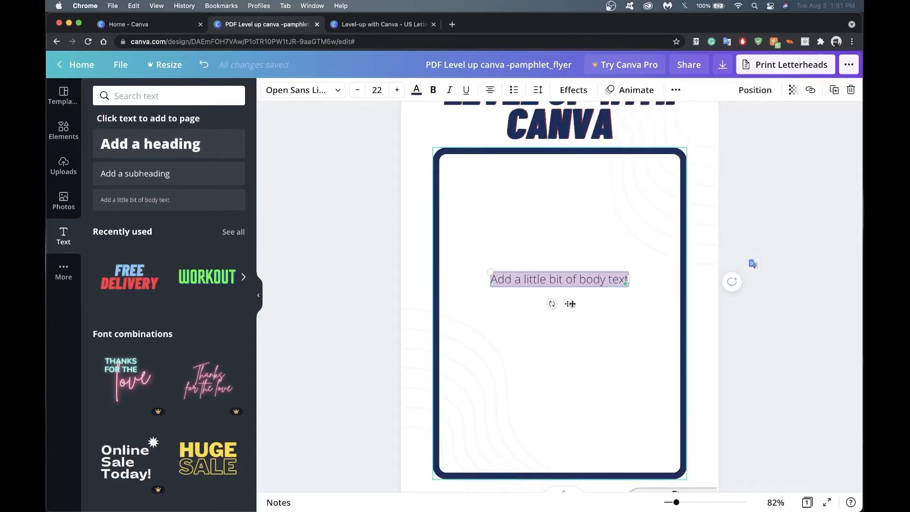
- Move the body text box to the top of the frame, enlarge its text and widen it to nearly the frame's inner width
{"action": "left_click_drag", "start_coordinate": [559, 234], "coordinate": [570, 201]}
{"action": "left_click_drag", "start_coordinate": [494, 168], "coordinate": [445, 163]}
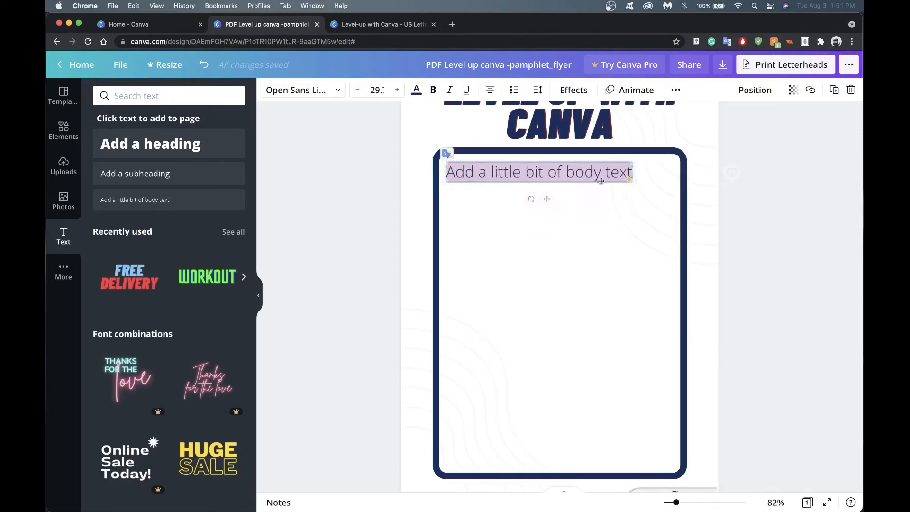
{"action": "left_click_drag", "start_coordinate": [639, 169], "coordinate": [674, 171]}
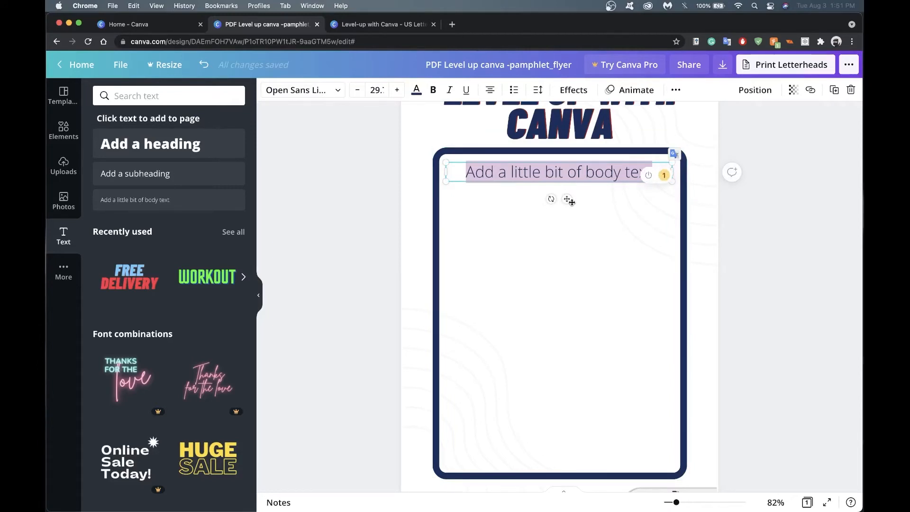
- Append several lines of random filler characters to the body text
{"action": "left_click", "coordinate": [574, 172]}
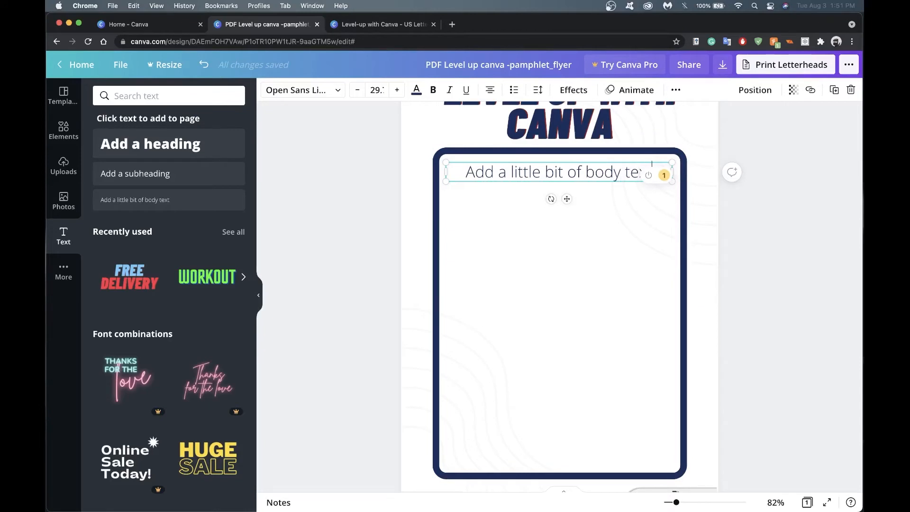
{"action": "type", "text": "sdkjf;ng;alskdlkd"}
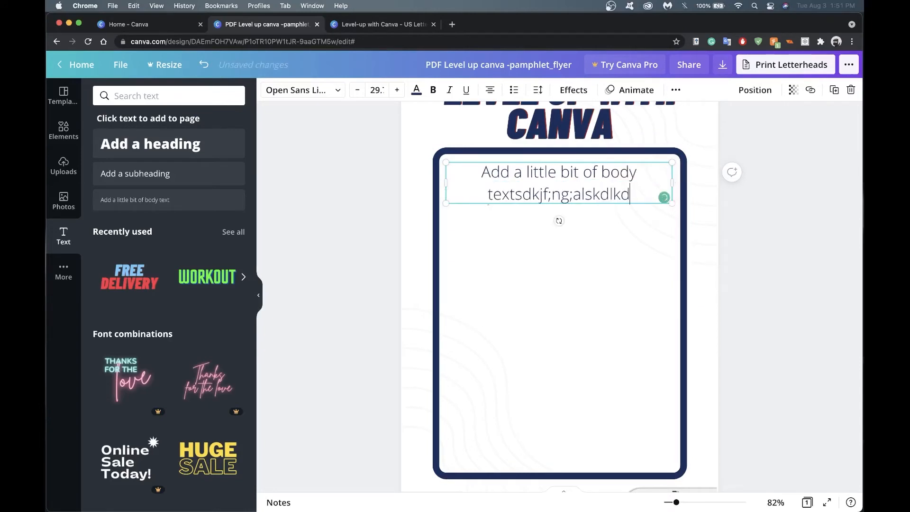
{"action": "type", "text": "jfnla;kdnsfl;andslnvlaskdnlnlsadknf;laknsdl'kf"}
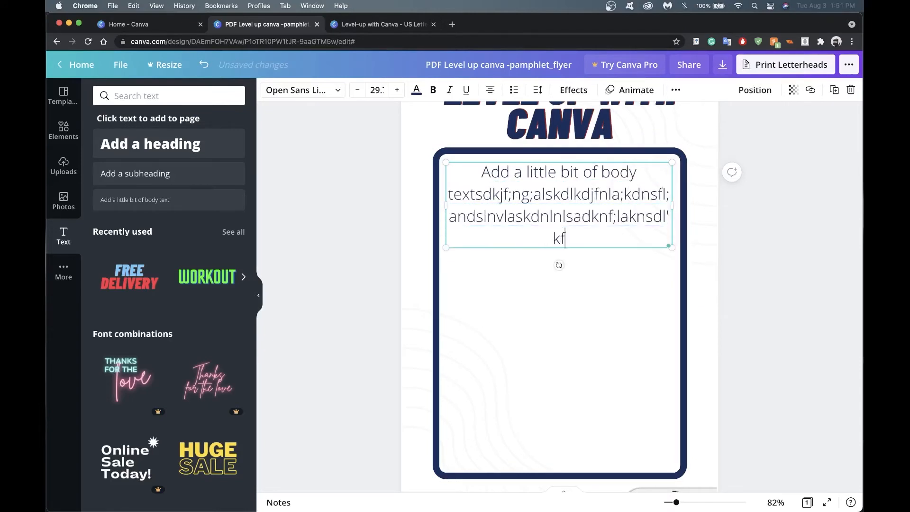
{"action": "type", "text": "'lasdknl'vmkals'kdmf ;kasd;fkaskdl;"}
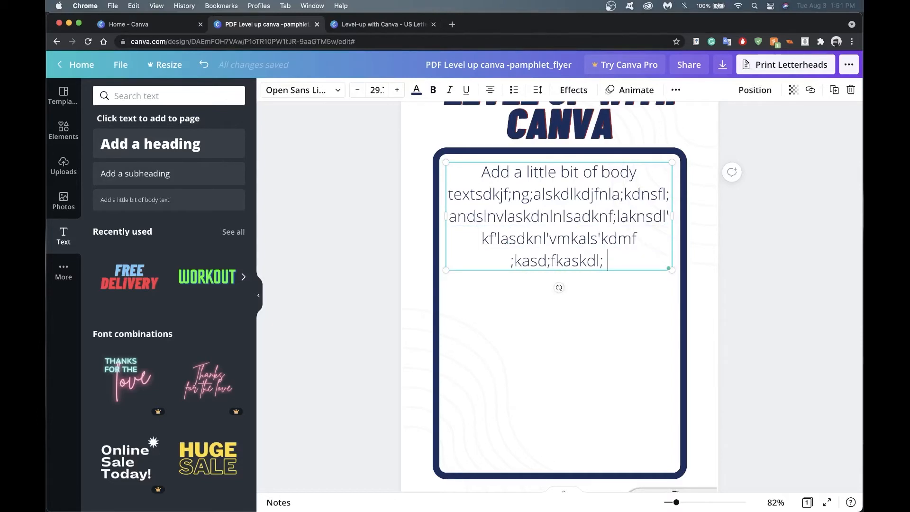
- Clear all the filler text and discard the empty text box in the frame
{"action": "key", "text": "super+a"}
{"action": "key", "text": "BackSpace"}
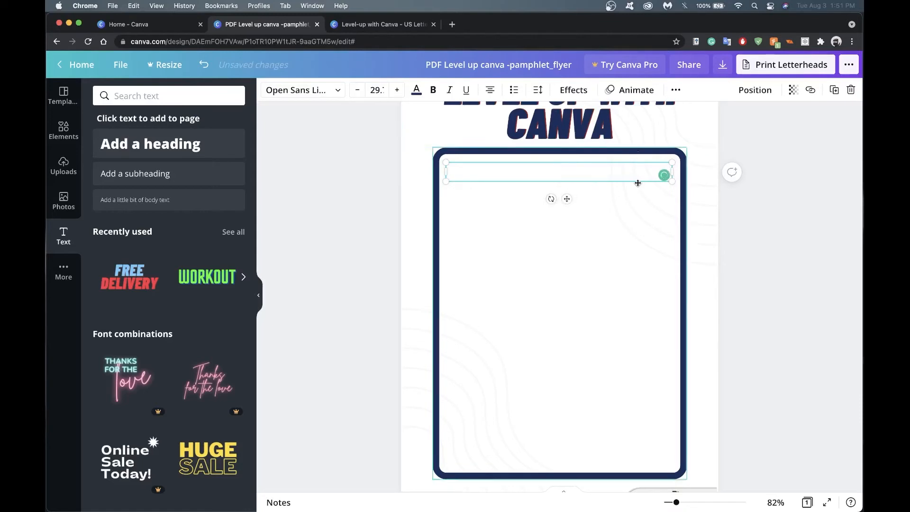
{"action": "left_click", "coordinate": [577, 191]}
{"action": "left_click", "coordinate": [409, 239]}
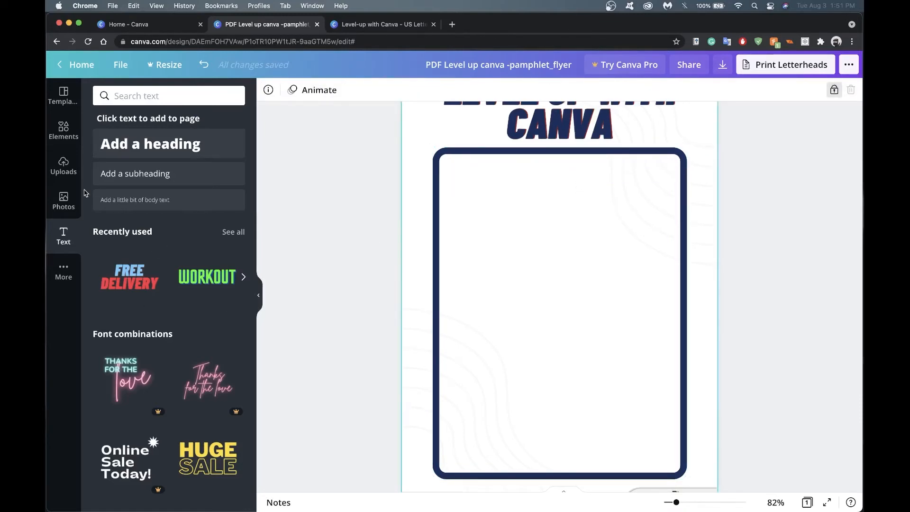
- Look through the Lines & Shapes elements for a graphic to fill the navy frame
{"action": "left_click", "coordinate": [63, 129]}
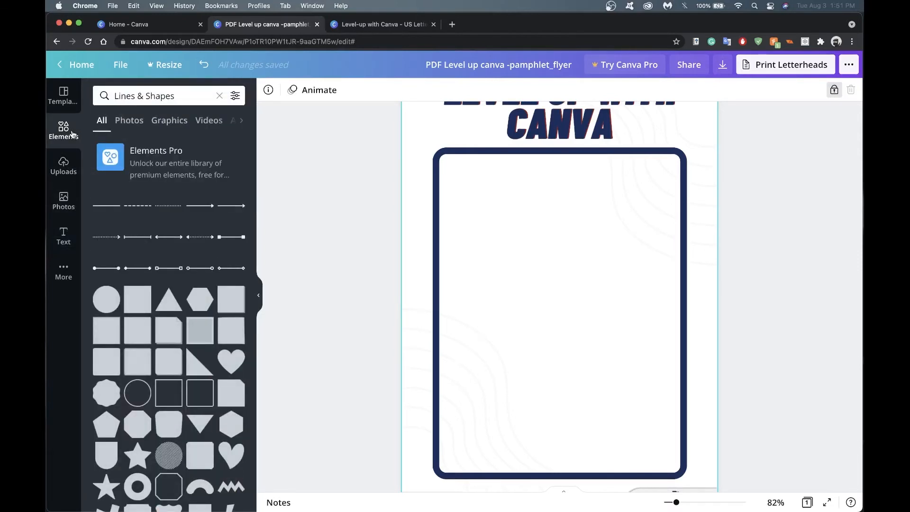
{"action": "scroll", "coordinate": [170, 303], "scroll_direction": "down", "scroll_amount": 10}
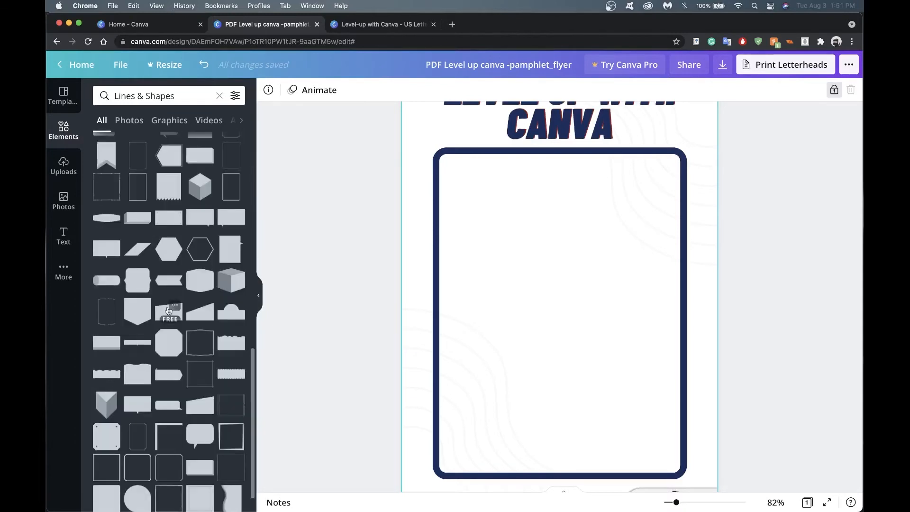
{"action": "scroll", "coordinate": [169, 310], "scroll_direction": "up", "scroll_amount": 15}
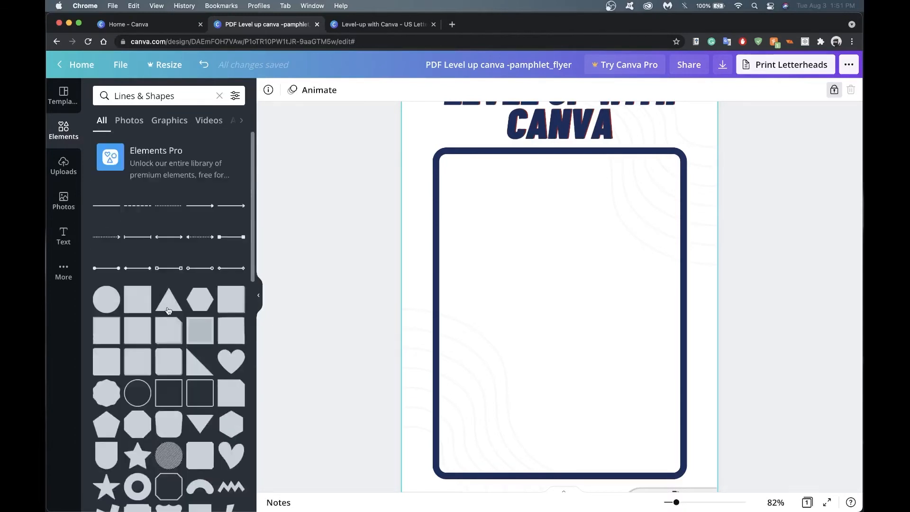
- Search the templates for "graph" and examine the results, and recheck the Lines & Shapes elements
{"action": "left_click", "coordinate": [62, 94]}
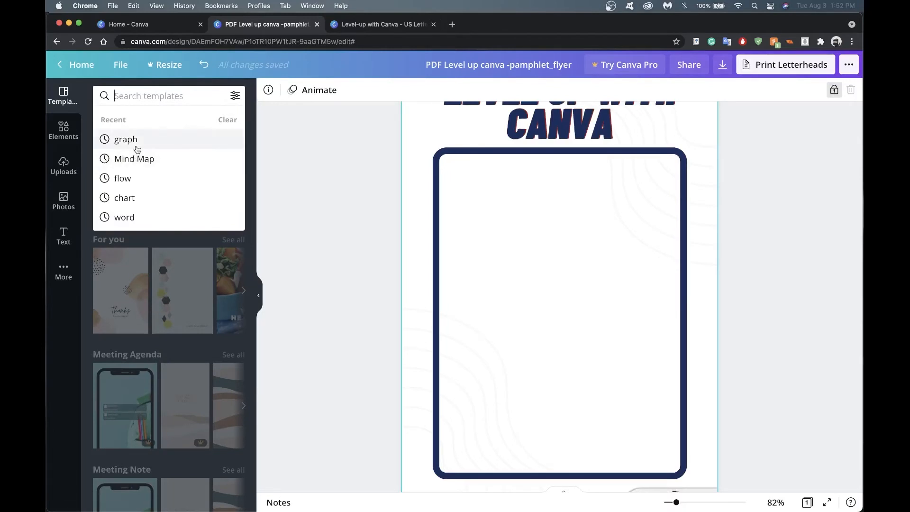
{"action": "left_click", "coordinate": [125, 139]}
{"action": "scroll", "coordinate": [186, 244], "scroll_direction": "down", "scroll_amount": 10}
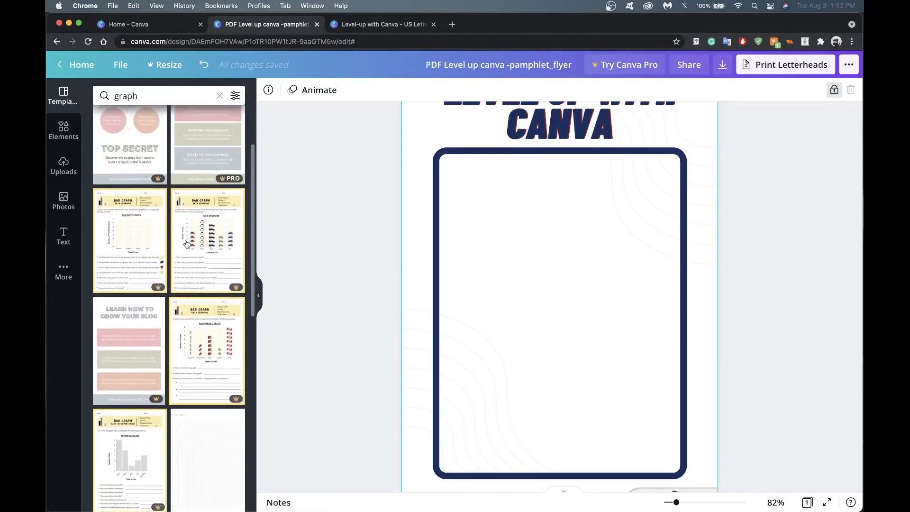
{"action": "scroll", "coordinate": [186, 243], "scroll_direction": "down", "scroll_amount": 15}
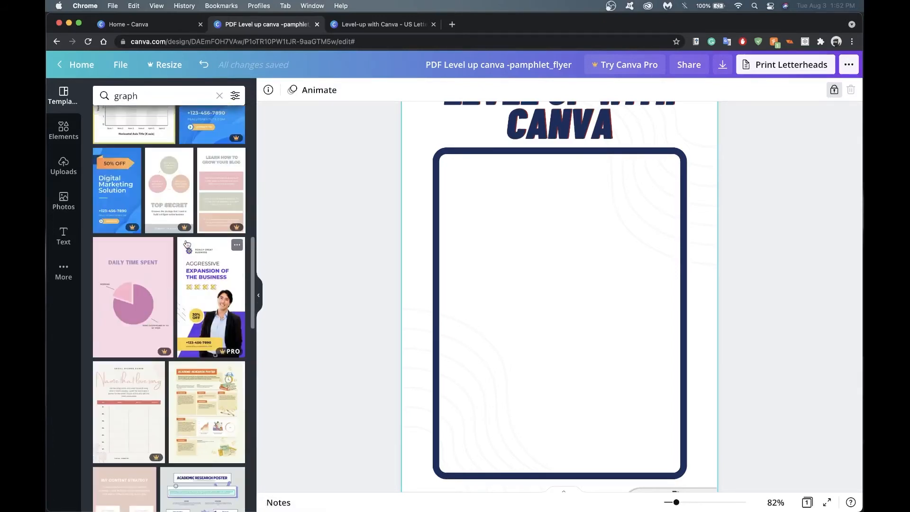
{"action": "scroll", "coordinate": [186, 244], "scroll_direction": "down", "scroll_amount": 10}
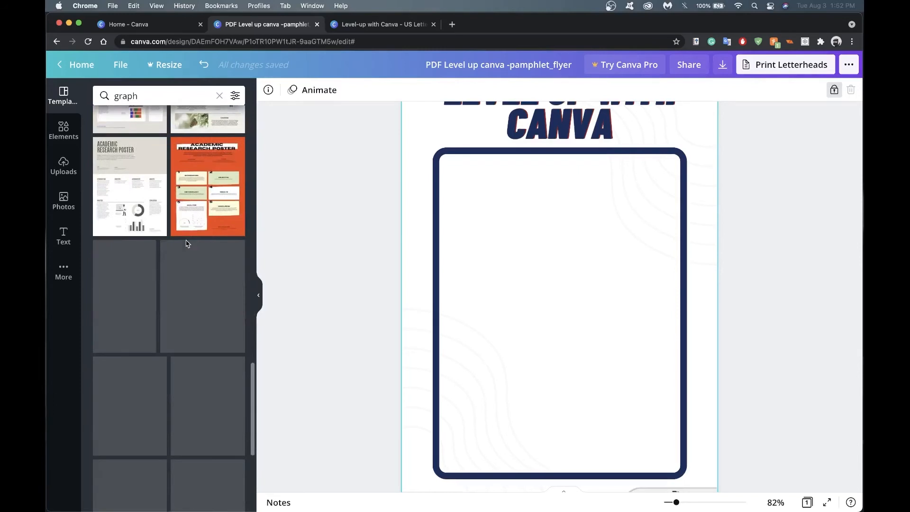
{"action": "scroll", "coordinate": [185, 213], "scroll_direction": "down", "scroll_amount": 10}
{"action": "scroll", "coordinate": [163, 191], "scroll_direction": "up", "scroll_amount": 10}
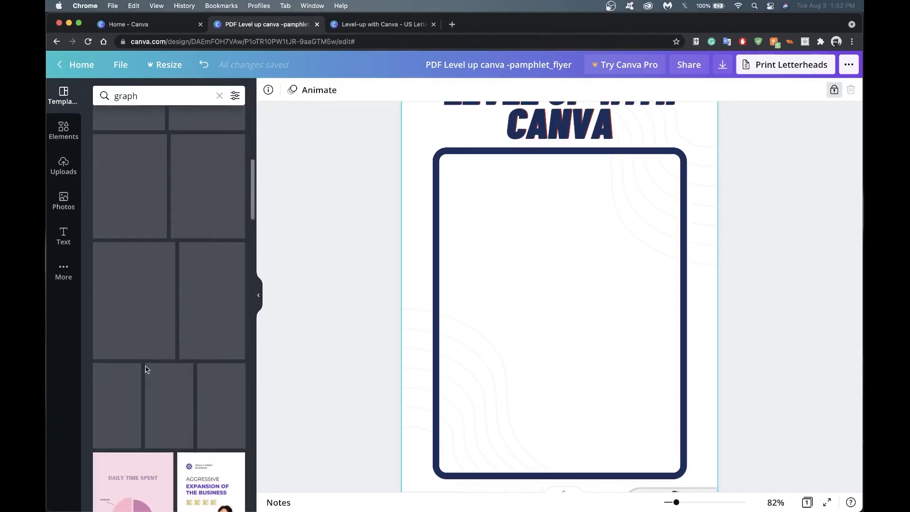
{"action": "scroll", "coordinate": [146, 406], "scroll_direction": "up", "scroll_amount": 10}
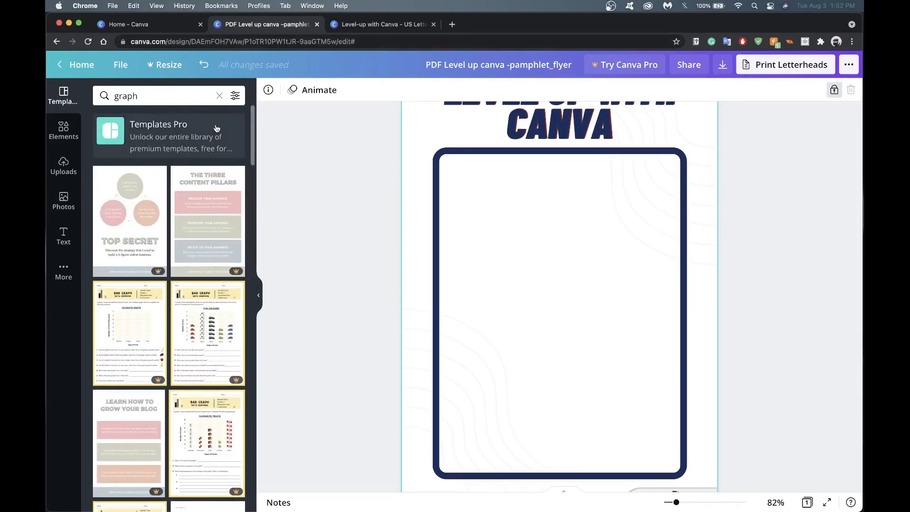
{"action": "left_click", "coordinate": [64, 129]}
{"action": "scroll", "coordinate": [155, 308], "scroll_direction": "down", "scroll_amount": 5}
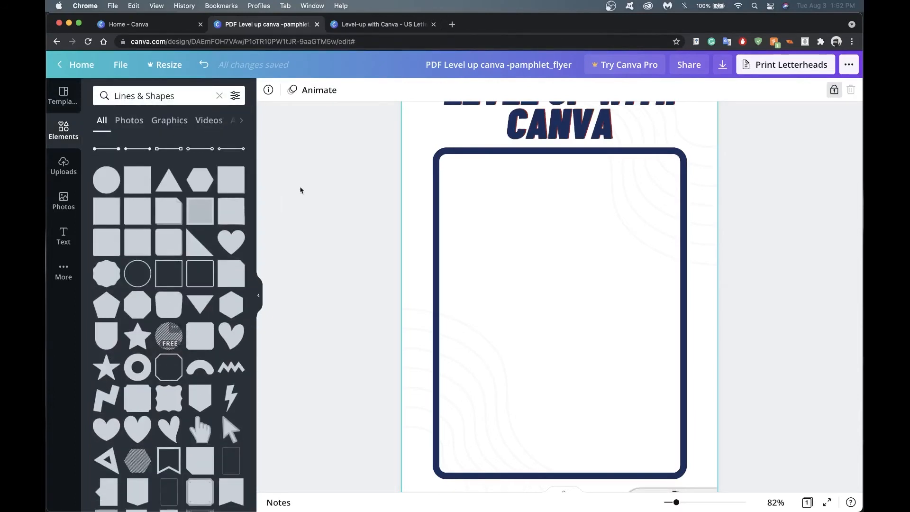
- Return to the Canva home page and create a new blank 1024 × 768 px Graph design
{"action": "left_click", "coordinate": [385, 25]}
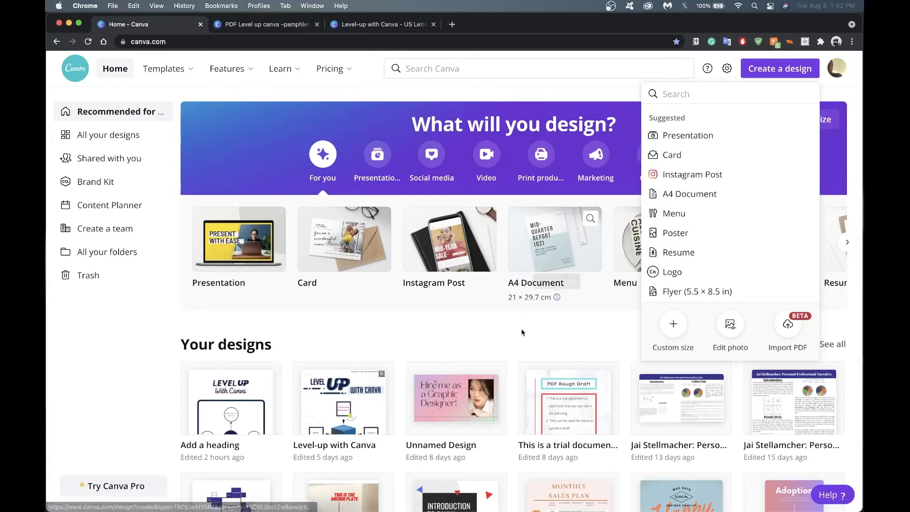
{"action": "left_click", "coordinate": [521, 332]}
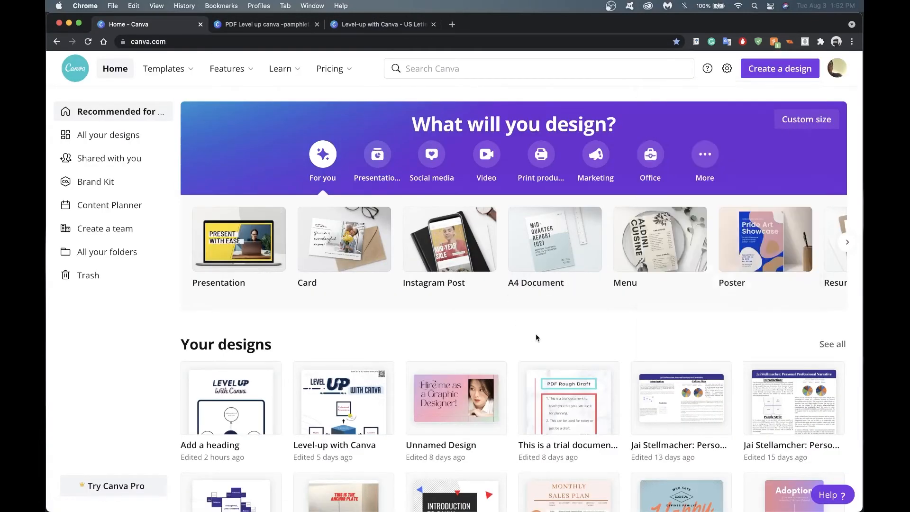
{"action": "left_click", "coordinate": [704, 154]}
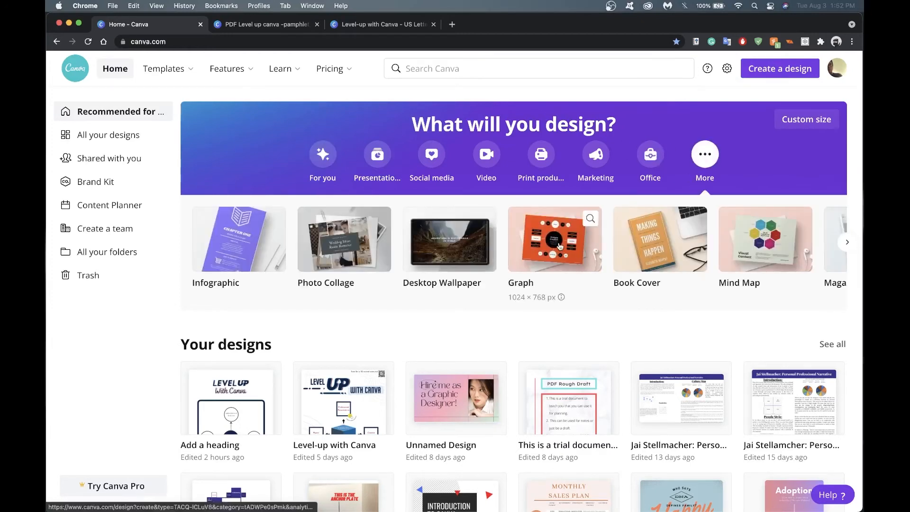
{"action": "scroll", "coordinate": [593, 237], "scroll_direction": "right", "scroll_amount": 4}
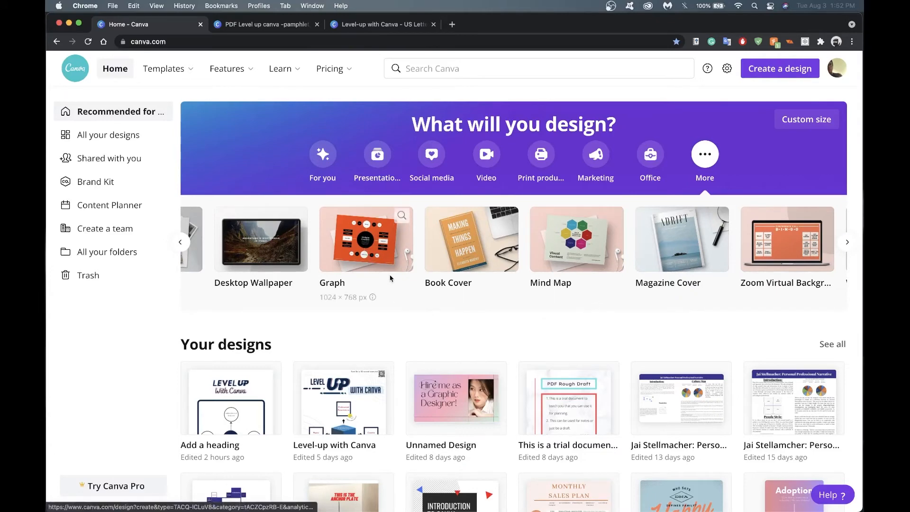
{"action": "left_click", "coordinate": [384, 257]}
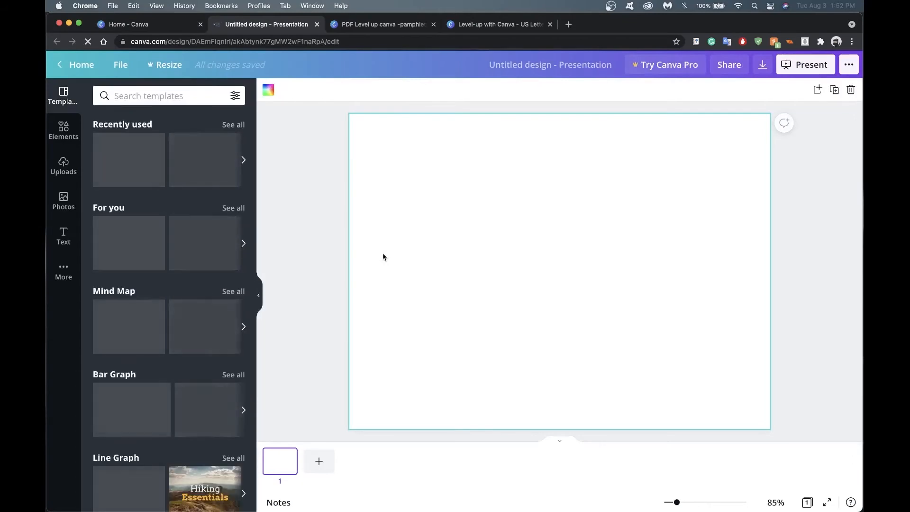
- Examine the graph template categories, from Mind Map and Bar Graph down to Decision Tree and Site Map
{"action": "scroll", "coordinate": [175, 221], "scroll_direction": "down", "scroll_amount": 3}
{"action": "scroll", "coordinate": [215, 167], "scroll_direction": "up", "scroll_amount": 3}
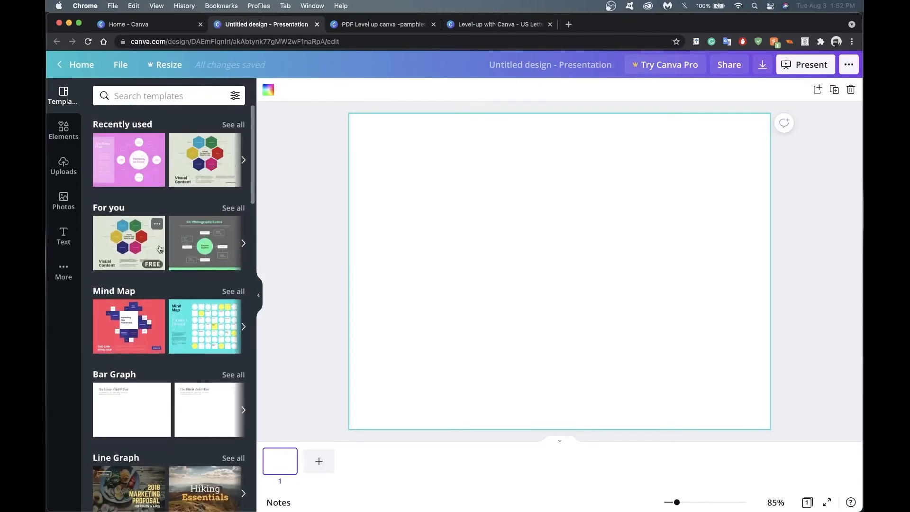
{"action": "scroll", "coordinate": [220, 223], "scroll_direction": "down", "scroll_amount": 3}
{"action": "scroll", "coordinate": [189, 284], "scroll_direction": "down", "scroll_amount": 3}
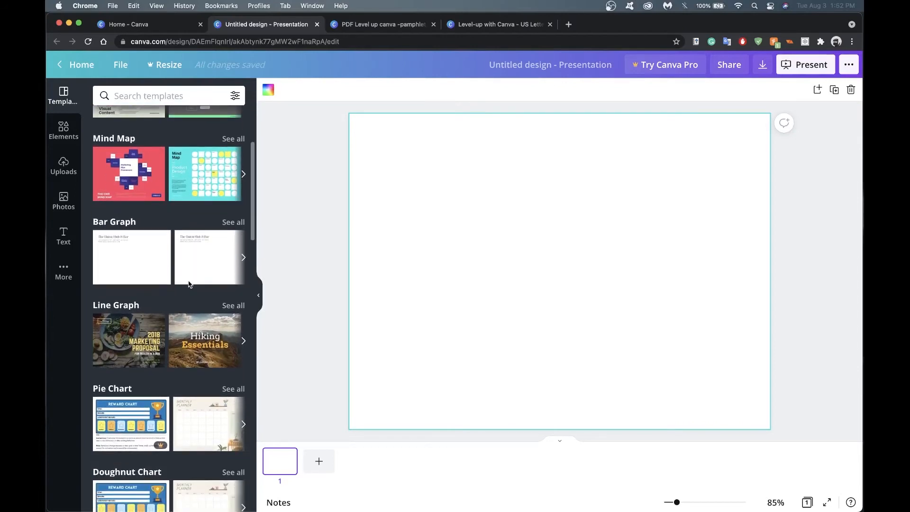
{"action": "scroll", "coordinate": [185, 322], "scroll_direction": "down", "scroll_amount": 6}
{"action": "scroll", "coordinate": [189, 332], "scroll_direction": "down", "scroll_amount": 5}
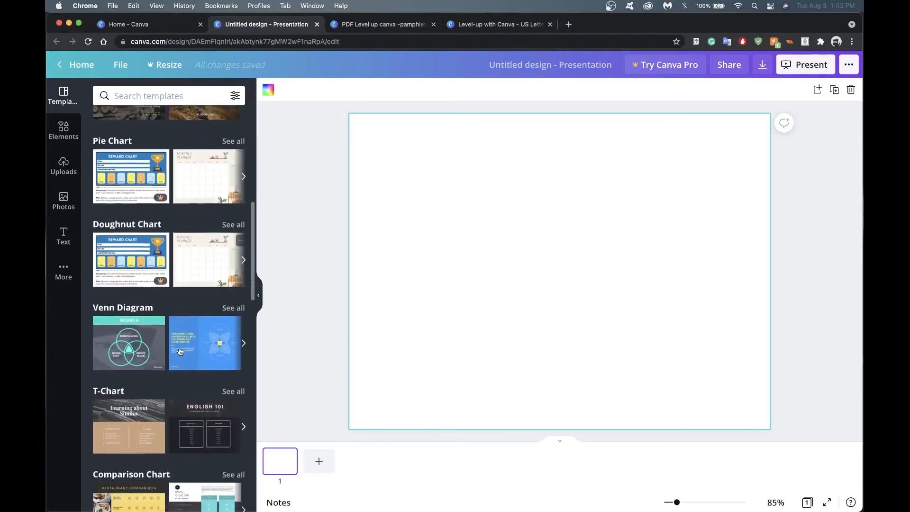
{"action": "scroll", "coordinate": [226, 299], "scroll_direction": "down", "scroll_amount": 1}
{"action": "scroll", "coordinate": [226, 300], "scroll_direction": "down", "scroll_amount": 5}
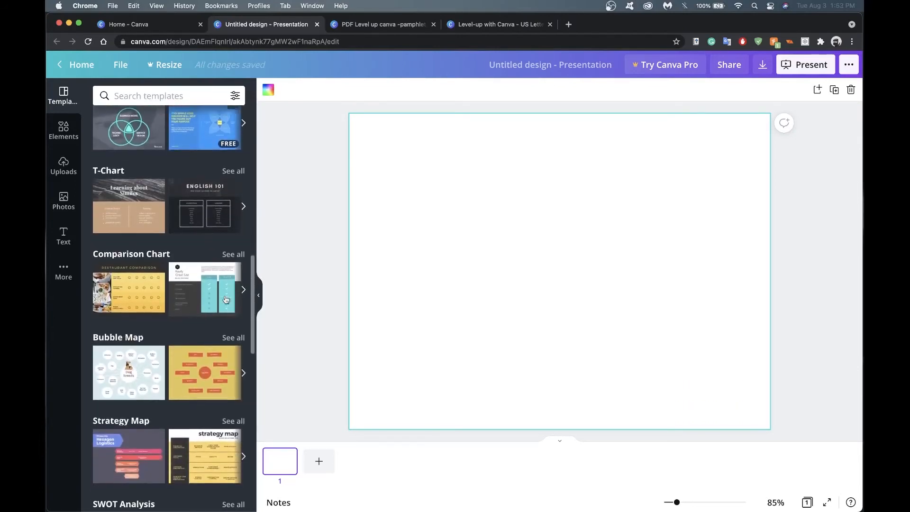
{"action": "scroll", "coordinate": [166, 409], "scroll_direction": "down", "scroll_amount": 5}
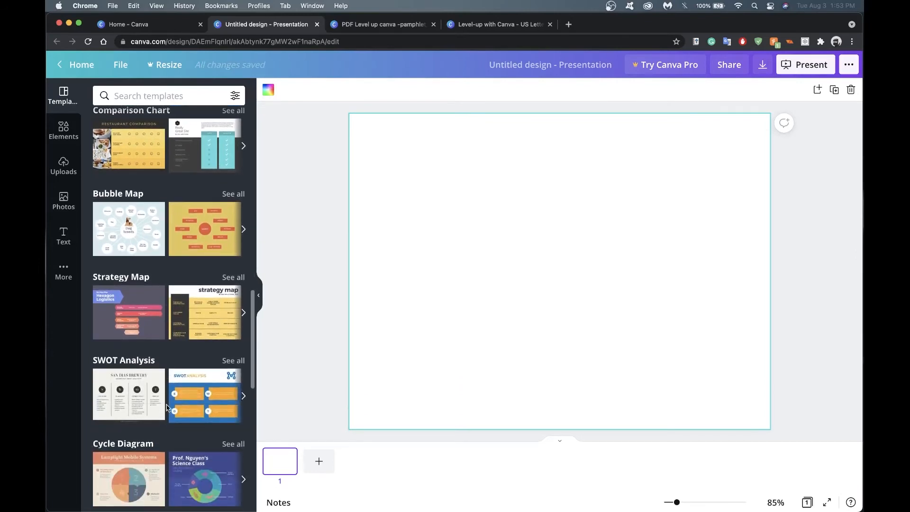
{"action": "scroll", "coordinate": [165, 388], "scroll_direction": "down", "scroll_amount": 5}
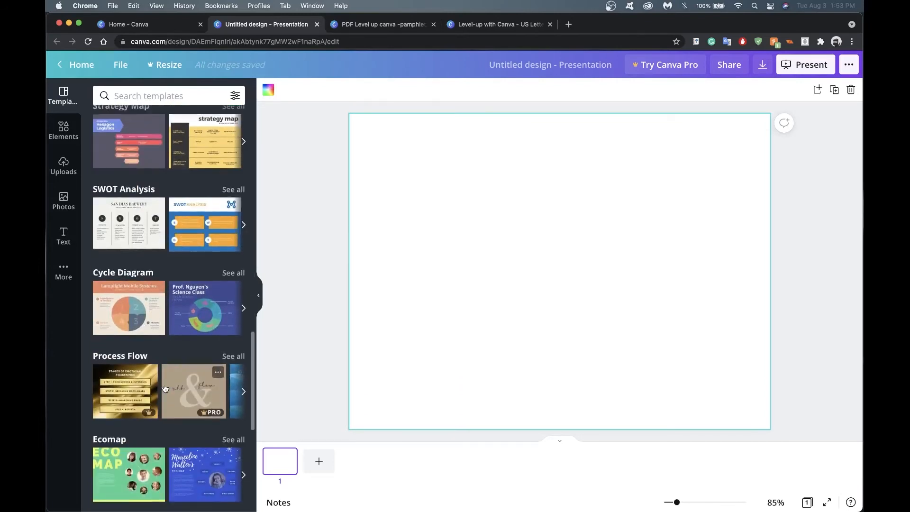
{"action": "scroll", "coordinate": [164, 388], "scroll_direction": "down", "scroll_amount": 9}
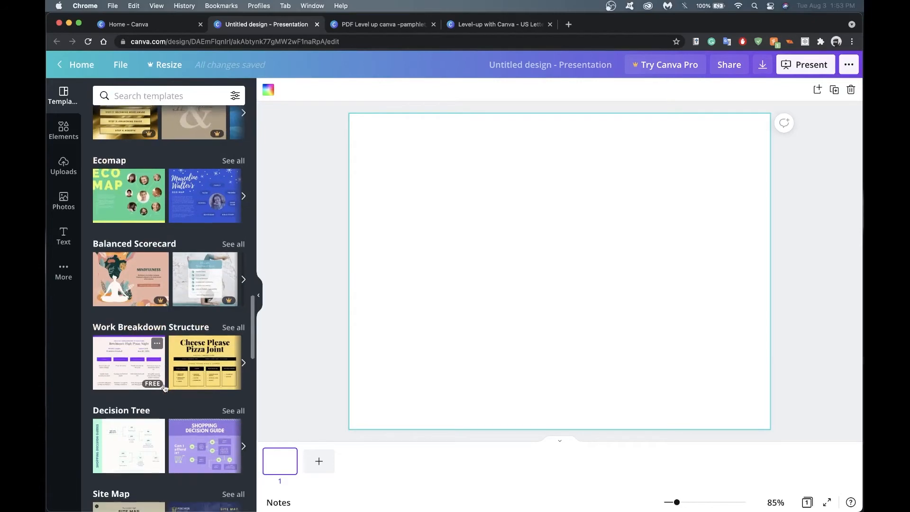
{"action": "scroll", "coordinate": [164, 388], "scroll_direction": "down", "scroll_amount": 9}
{"action": "scroll", "coordinate": [165, 400], "scroll_direction": "down", "scroll_amount": 5}
{"action": "scroll", "coordinate": [165, 400], "scroll_direction": "down", "scroll_amount": 10}
{"action": "scroll", "coordinate": [165, 401], "scroll_direction": "up", "scroll_amount": 6}
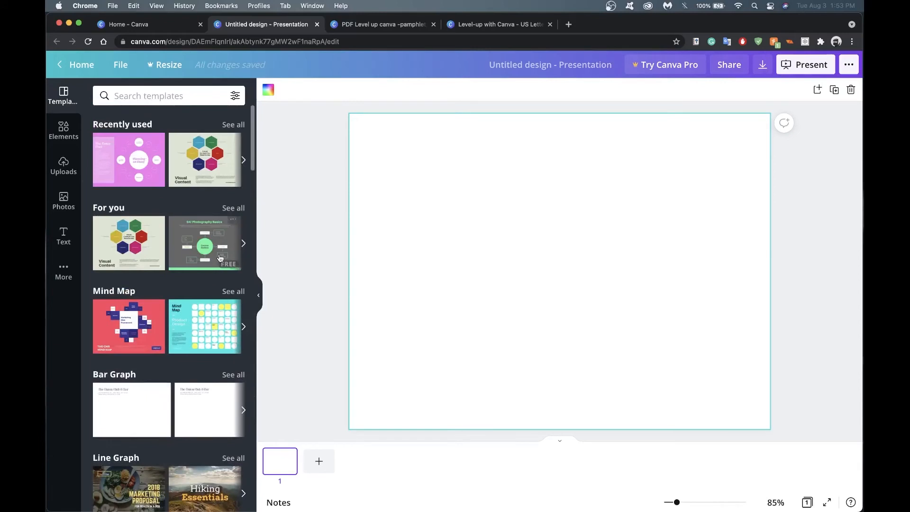
- Show all the "For you" templates and apply the green Social Media Platforms mind map to the page
{"action": "left_click", "coordinate": [244, 242]}
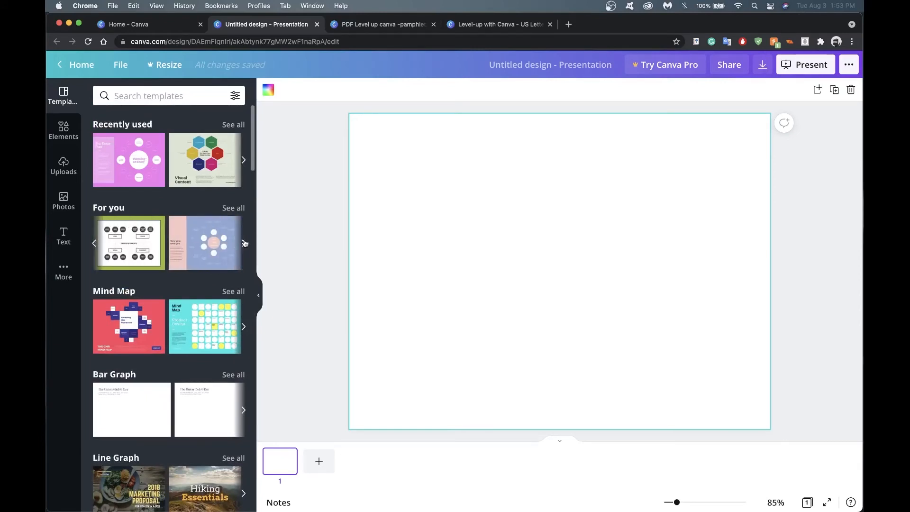
{"action": "left_click", "coordinate": [229, 209]}
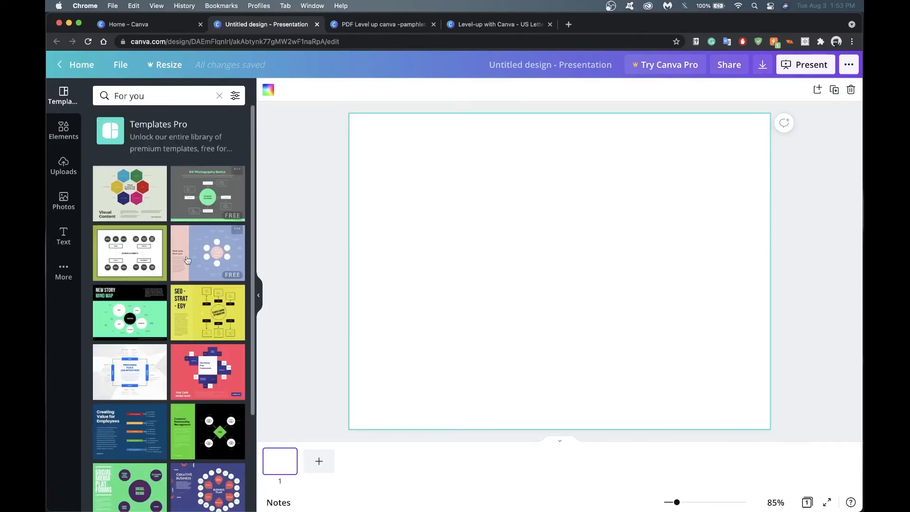
{"action": "scroll", "coordinate": [187, 259], "scroll_direction": "down", "scroll_amount": 4}
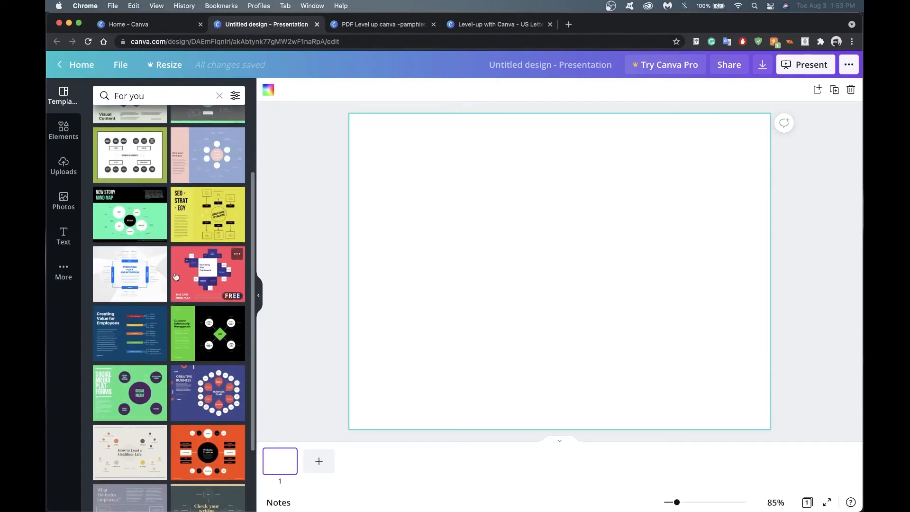
{"action": "scroll", "coordinate": [140, 275], "scroll_direction": "down", "scroll_amount": 3}
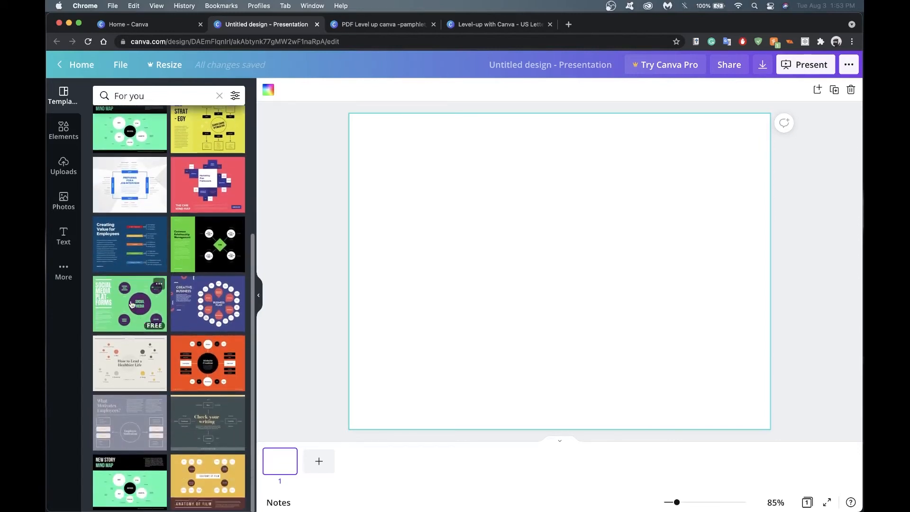
{"action": "left_click", "coordinate": [131, 304]}
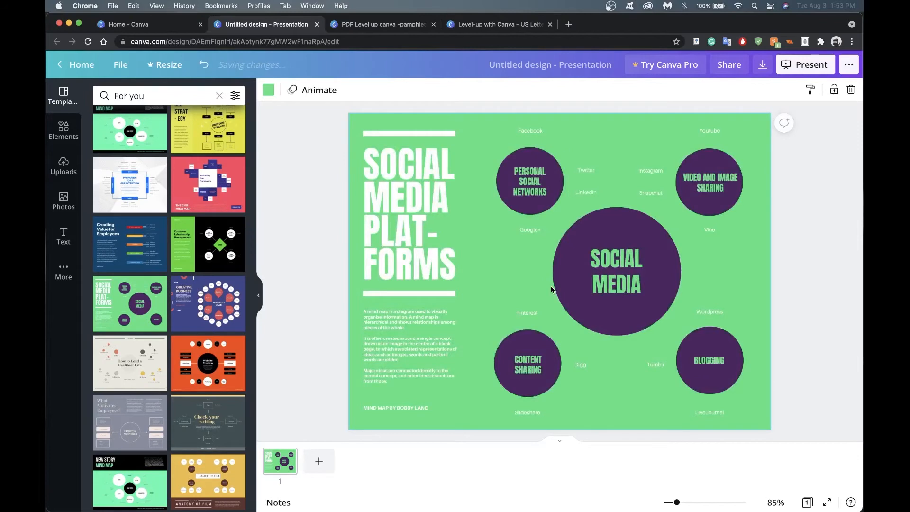
- Delete the Social Media Platforms title, the white bars above and below it, and the description and credit text
{"action": "left_click", "coordinate": [432, 208]}
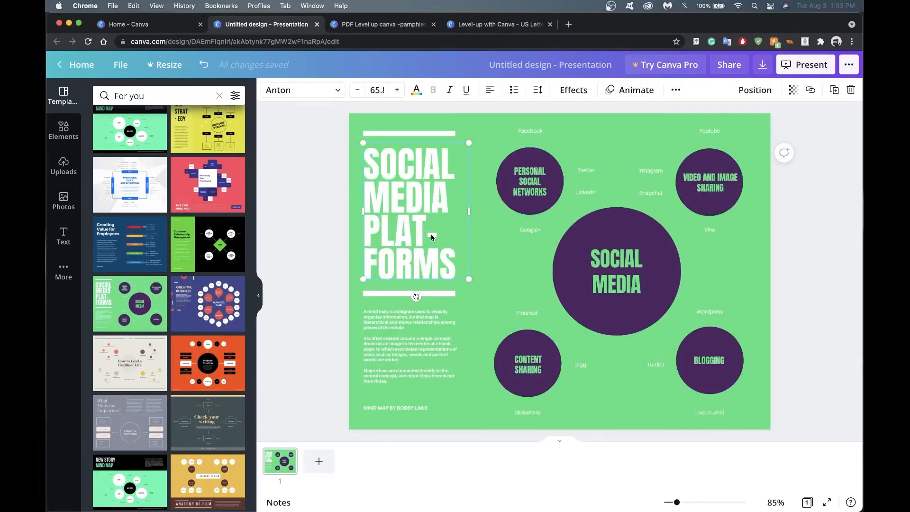
{"action": "key", "text": "BackSpace"}
{"action": "left_click", "coordinate": [377, 133]}
{"action": "key", "text": "BackSpace"}
{"action": "left_click_drag", "start_coordinate": [381, 302], "coordinate": [426, 417]}
{"action": "key", "text": "BackSpace"}
- Delete the small white network labels around the two upper circles, plus the Pinterest label
{"action": "left_click", "coordinate": [530, 131]}
{"action": "key", "text": "BackSpace"}
{"action": "left_click", "coordinate": [709, 131]}
{"action": "key", "text": "BackSpace"}
{"action": "left_click_drag", "start_coordinate": [585, 165], "coordinate": [663, 204]}
{"action": "key", "text": "BackSpace"}
{"action": "left_click_drag", "start_coordinate": [499, 221], "coordinate": [532, 310]}
{"action": "key", "text": "BackSpace"}
{"action": "left_click", "coordinate": [709, 229]}
{"action": "key", "text": "BackSpace"}
- Delete the remaining small white labels around the Content Sharing and Blogging circles
{"action": "left_click_drag", "start_coordinate": [717, 262], "coordinate": [717, 324]}
{"action": "key", "text": "BackSpace"}
{"action": "left_click", "coordinate": [655, 364]}
{"action": "key", "text": "BackSpace"}
{"action": "left_click", "coordinate": [581, 364]}
{"action": "key", "text": "BackSpace"}
{"action": "left_click", "coordinate": [526, 412]}
{"action": "key", "text": "BackSpace"}
{"action": "left_click", "coordinate": [699, 412]}
{"action": "key", "text": "BackSpace"}
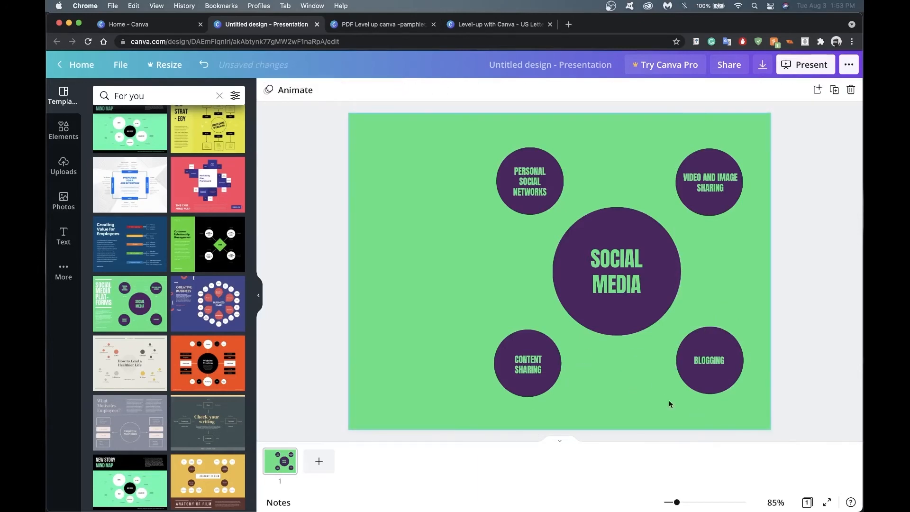
- Remove the green background from the mind map page, leaving it white
{"action": "left_click", "coordinate": [403, 209]}
{"action": "key", "text": "BackSpace"}
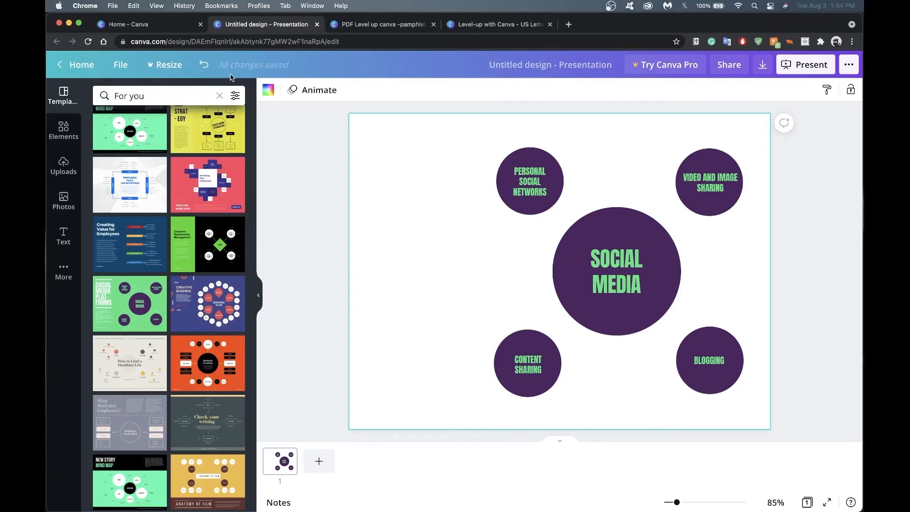
{"action": "left_click", "coordinate": [266, 93]}
{"action": "left_click", "coordinate": [265, 97]}
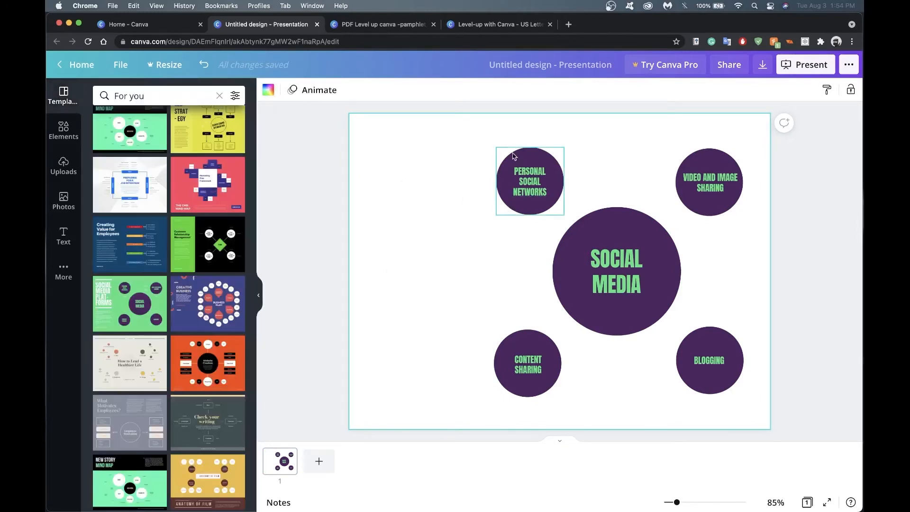
- Group the five purple circles with their labels and centre the group on the page
{"action": "left_click_drag", "start_coordinate": [464, 144], "coordinate": [735, 379]}
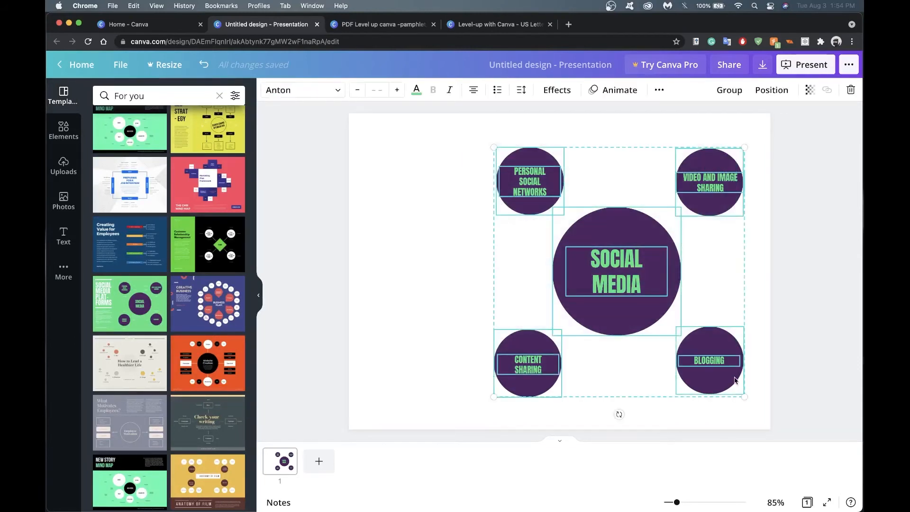
{"action": "left_click", "coordinate": [730, 91]}
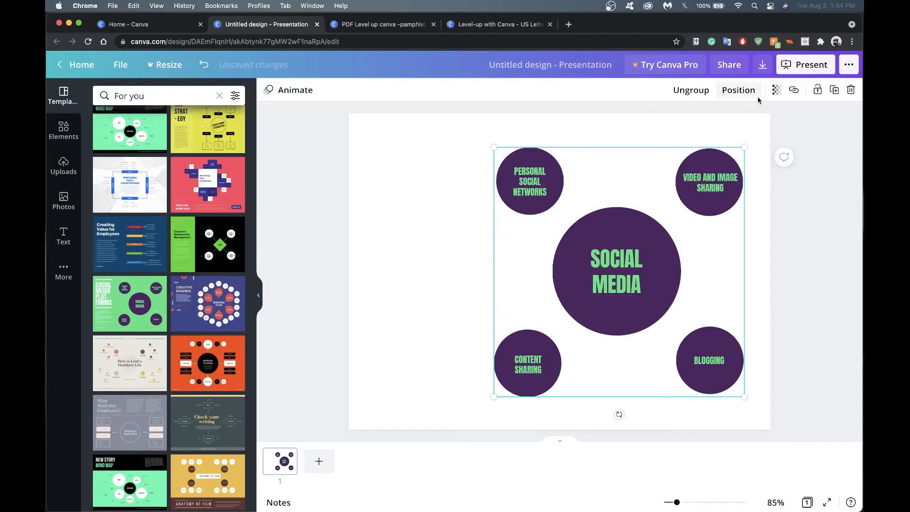
{"action": "left_click", "coordinate": [748, 93]}
{"action": "left_click", "coordinate": [693, 183]}
{"action": "left_click", "coordinate": [601, 188]}
{"action": "left_click", "coordinate": [732, 344]}
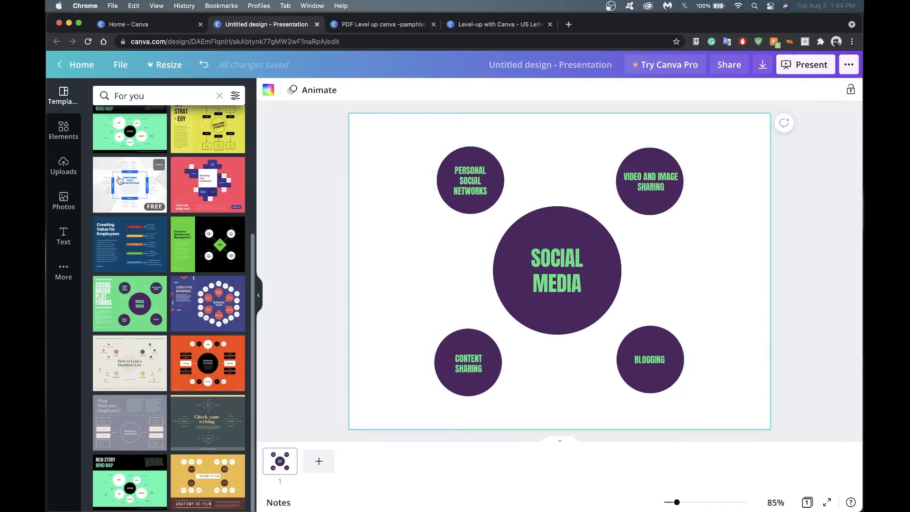
- Copy the grouped mind map into the Level up pamphlet design and place it inside the navy frame
{"action": "left_click", "coordinate": [604, 206]}
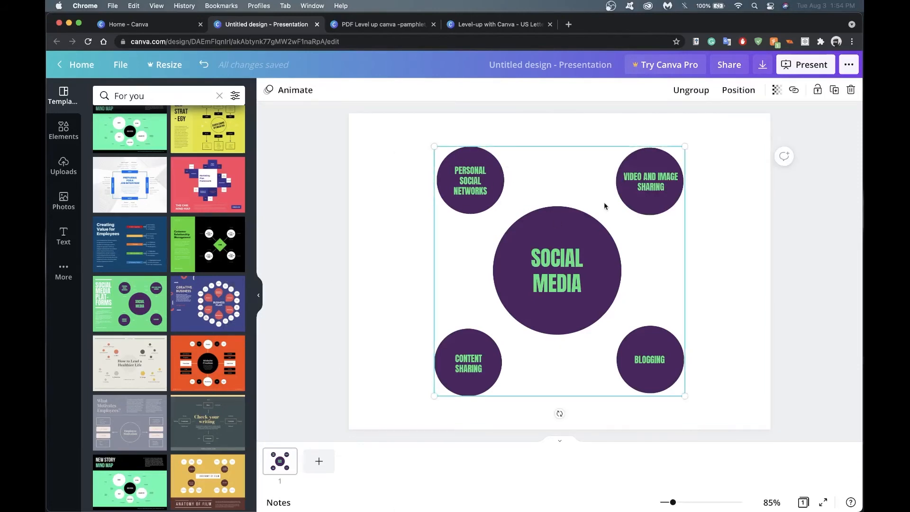
{"action": "left_click", "coordinate": [404, 30]}
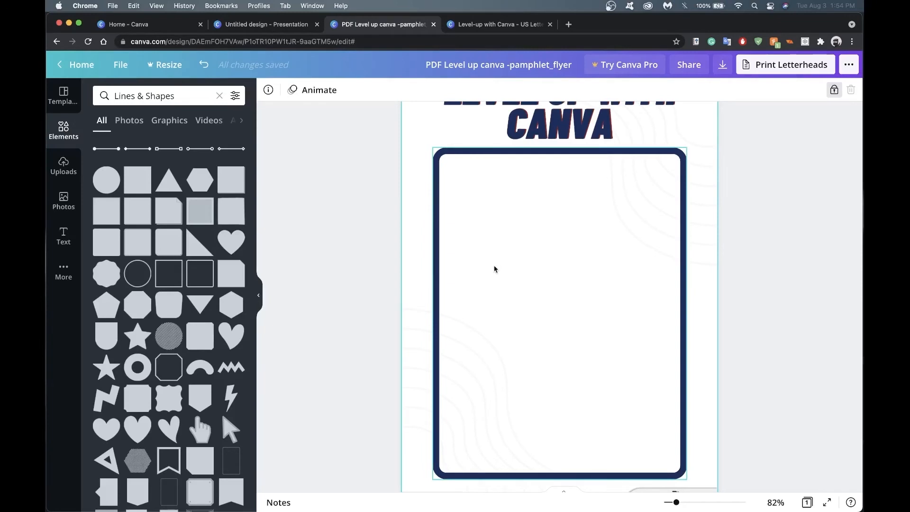
{"action": "right_click", "coordinate": [508, 254]}
{"action": "left_click", "coordinate": [531, 283]}
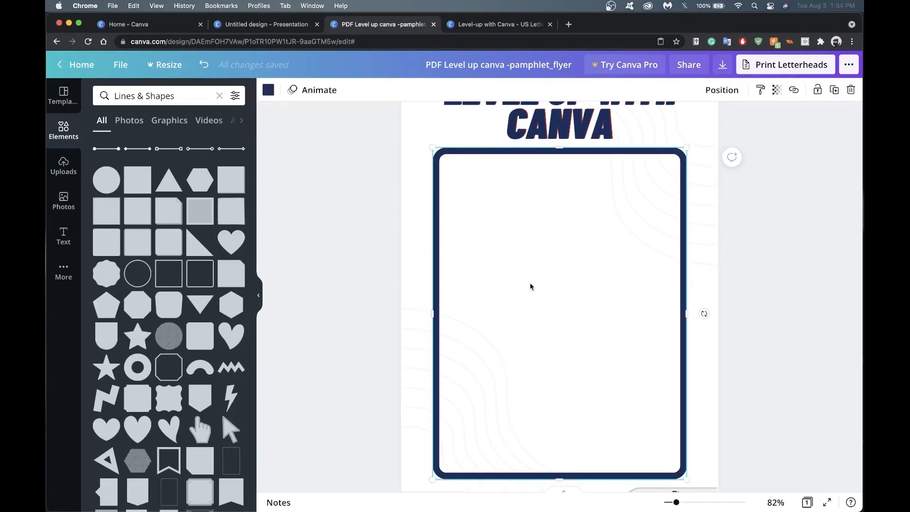
{"action": "left_click_drag", "start_coordinate": [543, 207], "coordinate": [580, 349]}
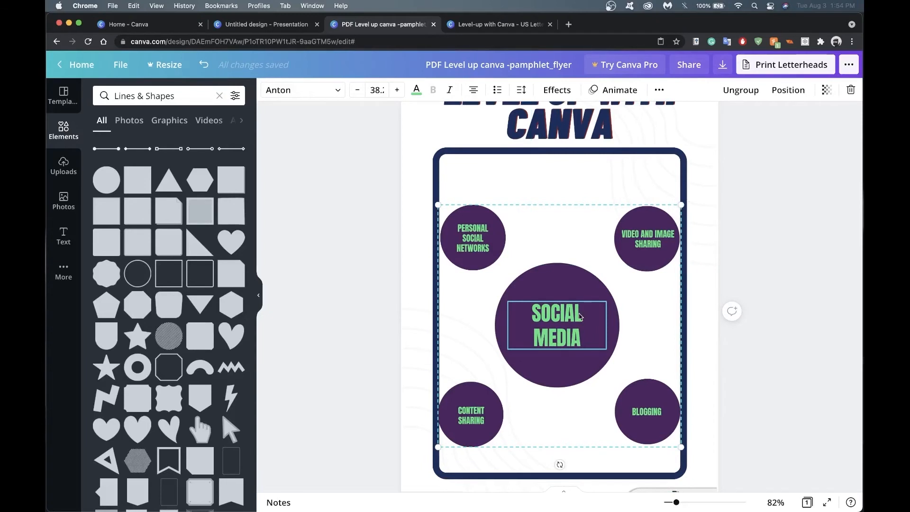
- Shrink the mind map group slightly, move it lower in the frame and centre it horizontally on the page
{"action": "left_click", "coordinate": [787, 89]}
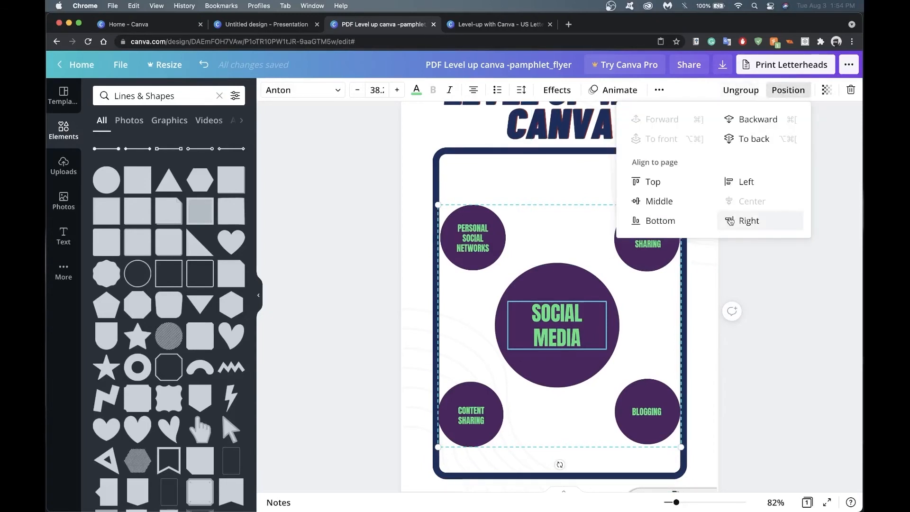
{"action": "left_click", "coordinate": [659, 201]}
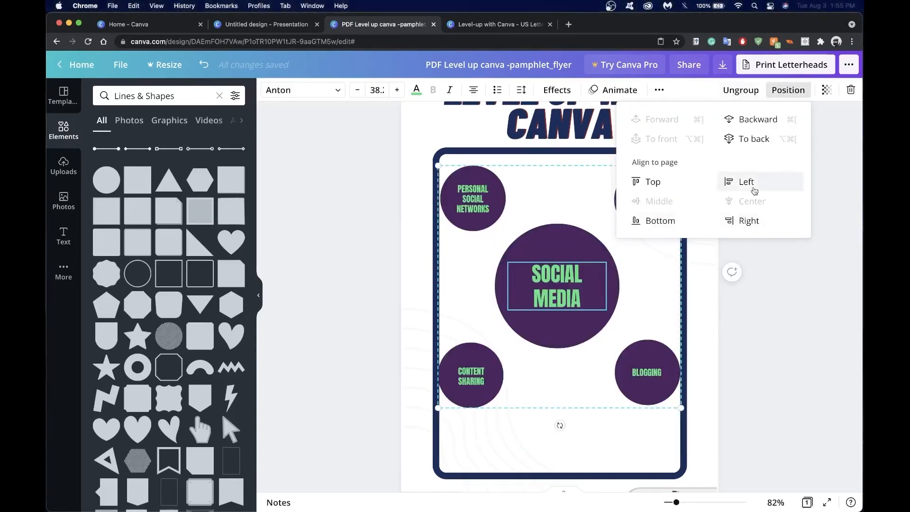
{"action": "left_click_drag", "start_coordinate": [576, 259], "coordinate": [574, 277]}
{"action": "left_click_drag", "start_coordinate": [681, 188], "coordinate": [662, 205]}
{"action": "left_click", "coordinate": [721, 91]}
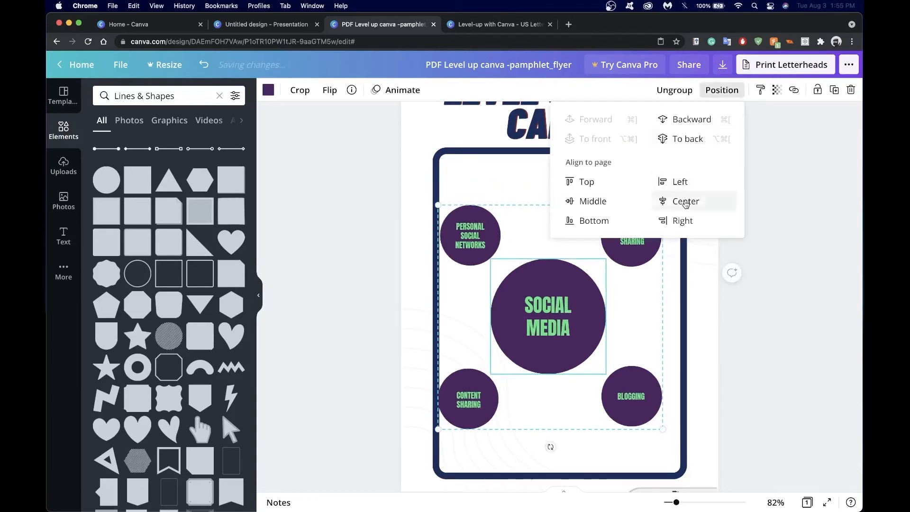
{"action": "left_click", "coordinate": [685, 201]}
{"action": "left_click", "coordinate": [777, 400]}
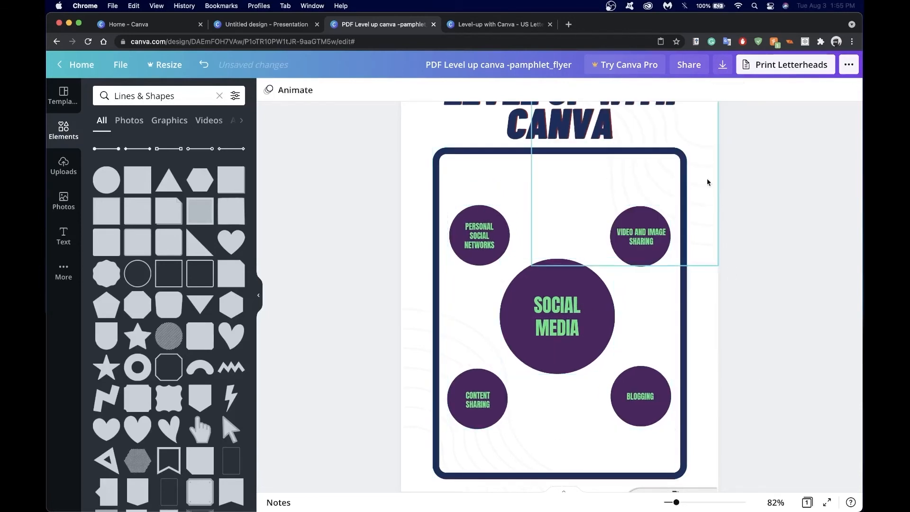
- Ungroup the mind map and recolour the Video and Image Sharing and Personal Social Networks circles with the navy document colour
{"action": "scroll", "coordinate": [706, 181], "scroll_direction": "up", "scroll_amount": 3}
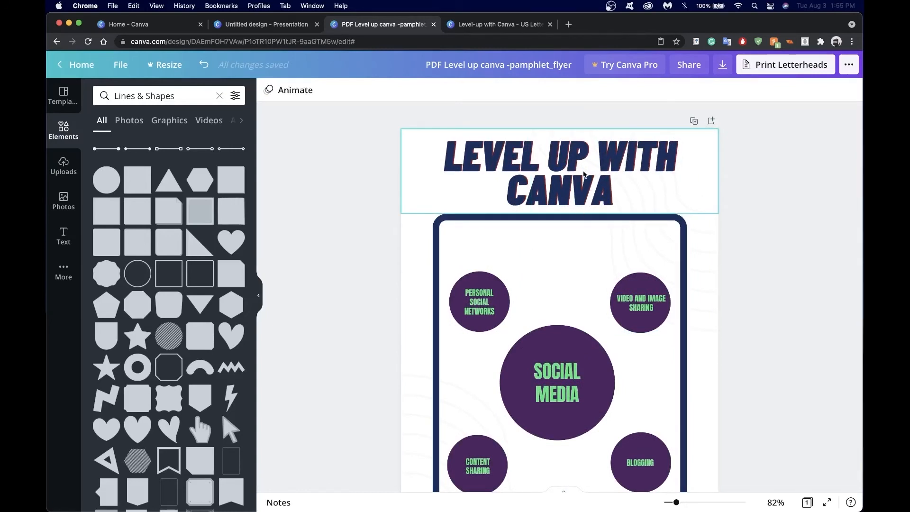
{"action": "left_click", "coordinate": [584, 183]}
{"action": "left_click", "coordinate": [637, 303]}
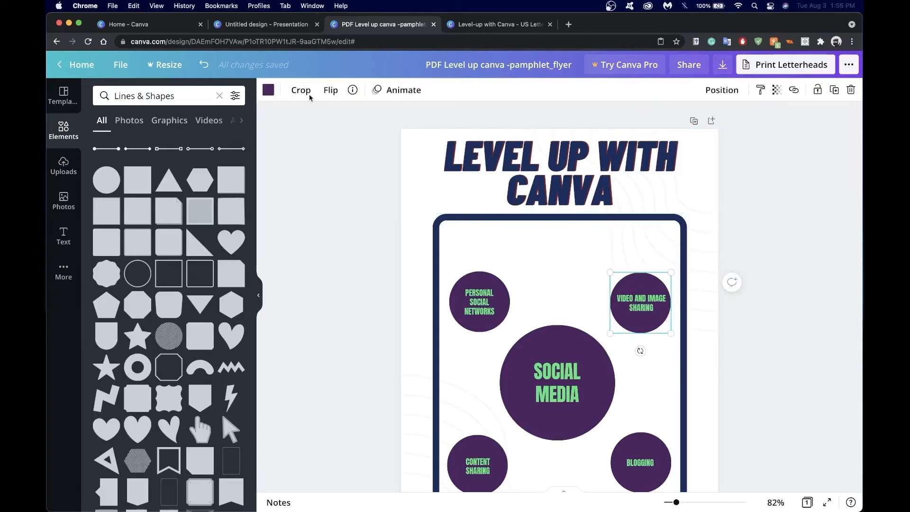
{"action": "left_click", "coordinate": [268, 90]}
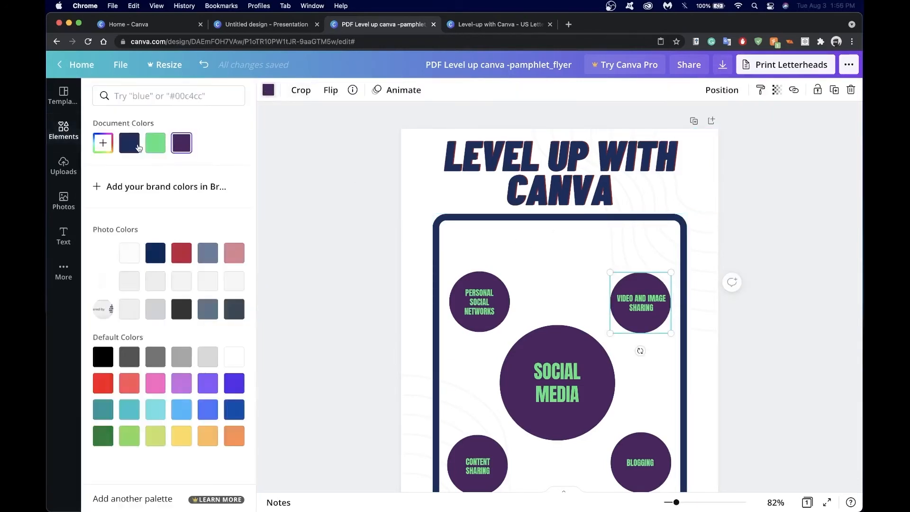
{"action": "left_click", "coordinate": [129, 143]}
{"action": "left_click", "coordinate": [477, 304]}
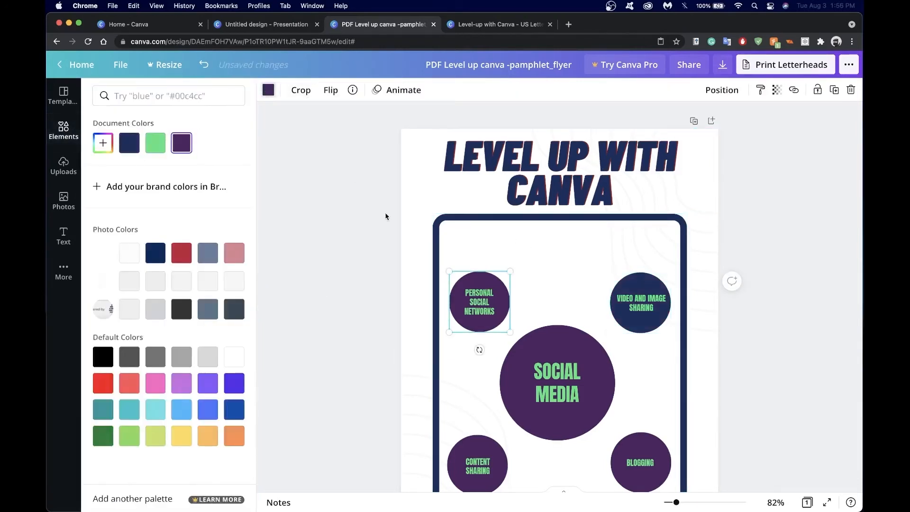
{"action": "left_click", "coordinate": [130, 145]}
- Recolour the Content Sharing, Social Media and Blogging circles with the navy document colour
{"action": "scroll", "coordinate": [482, 425], "scroll_direction": "down", "scroll_amount": 1}
{"action": "left_click", "coordinate": [481, 417]}
{"action": "left_click", "coordinate": [129, 142]}
{"action": "left_click", "coordinate": [568, 307]}
{"action": "left_click", "coordinate": [129, 142]}
{"action": "left_click", "coordinate": [640, 419]}
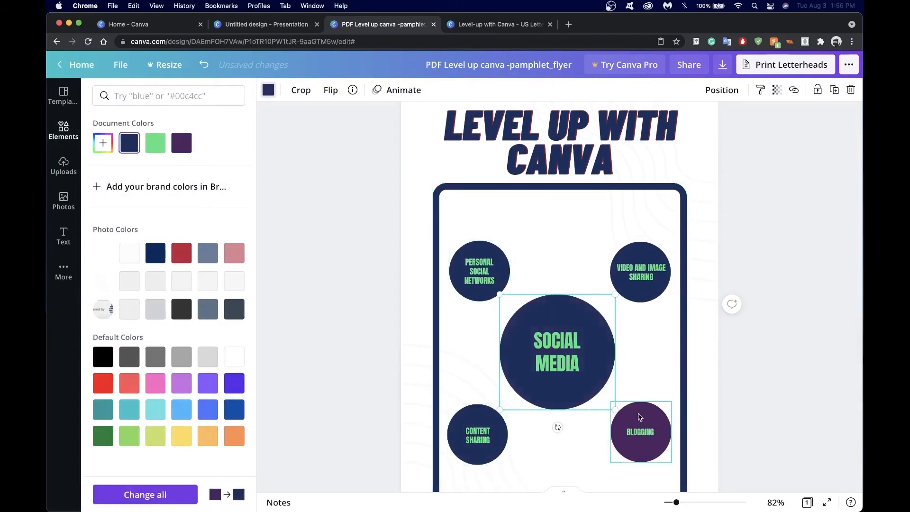
{"action": "left_click", "coordinate": [133, 143]}
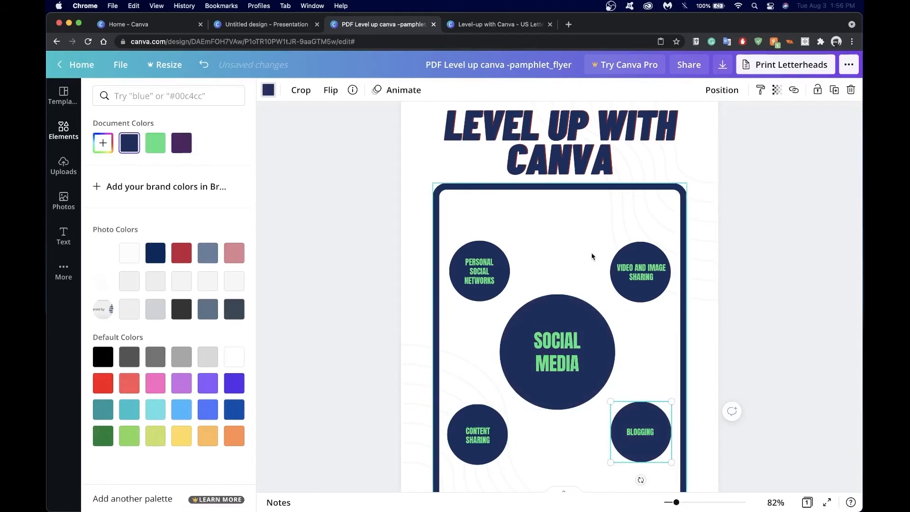
{"action": "left_click", "coordinate": [831, 338]}
{"action": "scroll", "coordinate": [830, 338], "scroll_direction": "down", "scroll_amount": 3}
{"action": "left_click", "coordinate": [812, 330]}
- Change the Personal Social Networks and Video and Image Sharing labels from green to white text
{"action": "scroll", "coordinate": [531, 260], "scroll_direction": "up", "scroll_amount": 4}
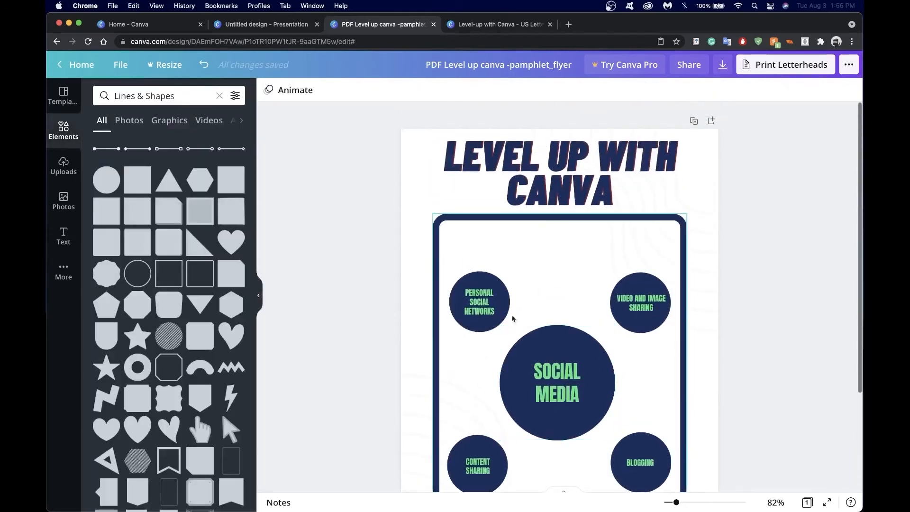
{"action": "left_click", "coordinate": [478, 291]}
{"action": "double_click", "coordinate": [484, 307]}
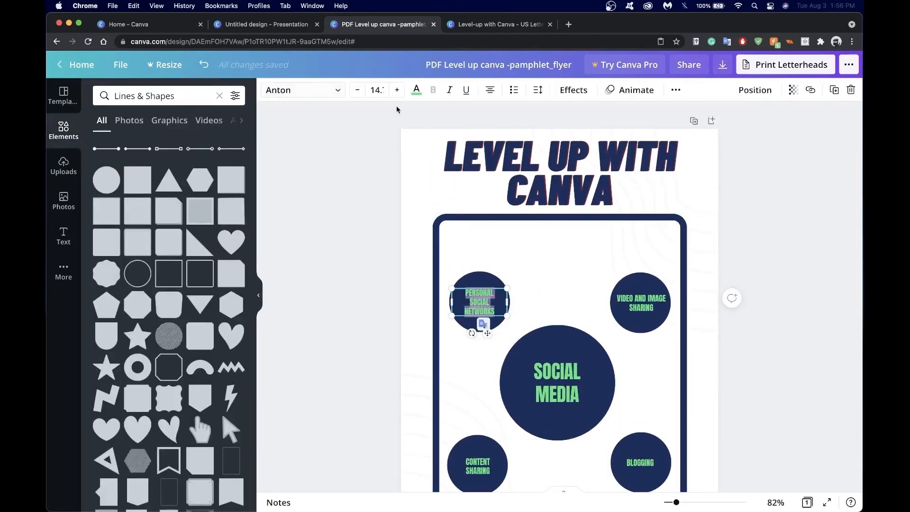
{"action": "left_click", "coordinate": [417, 90]}
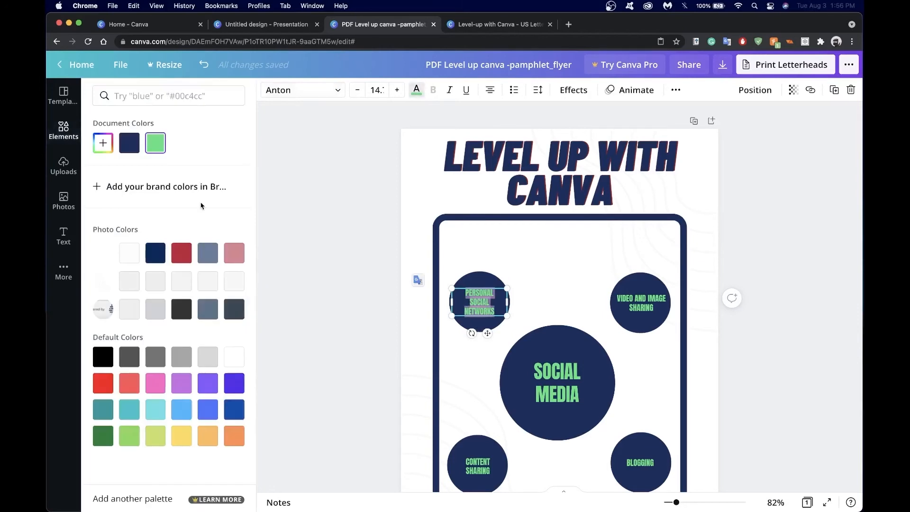
{"action": "left_click", "coordinate": [179, 254]}
{"action": "left_click", "coordinate": [233, 258]}
{"action": "left_click", "coordinate": [129, 256]}
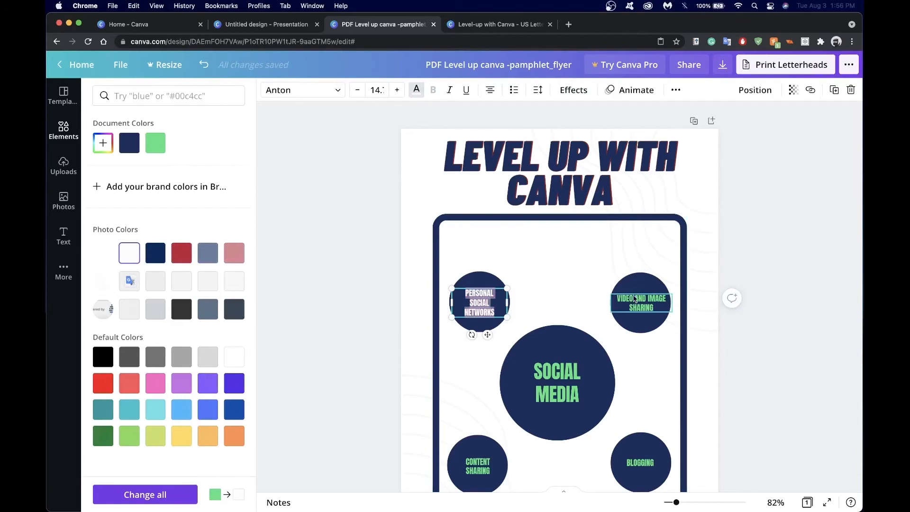
{"action": "left_click", "coordinate": [642, 317]}
{"action": "left_click", "coordinate": [642, 306]}
{"action": "left_click", "coordinate": [416, 90]}
{"action": "left_click", "coordinate": [181, 142]}
- Change the Content Sharing, Blogging and Social Media labels to white text
{"action": "scroll", "coordinate": [410, 402], "scroll_direction": "down", "scroll_amount": 2}
{"action": "scroll", "coordinate": [411, 402], "scroll_direction": "down", "scroll_amount": 2}
{"action": "left_click", "coordinate": [477, 334]}
{"action": "left_click", "coordinate": [181, 142]}
{"action": "left_click", "coordinate": [638, 332]}
{"action": "left_click", "coordinate": [181, 143]}
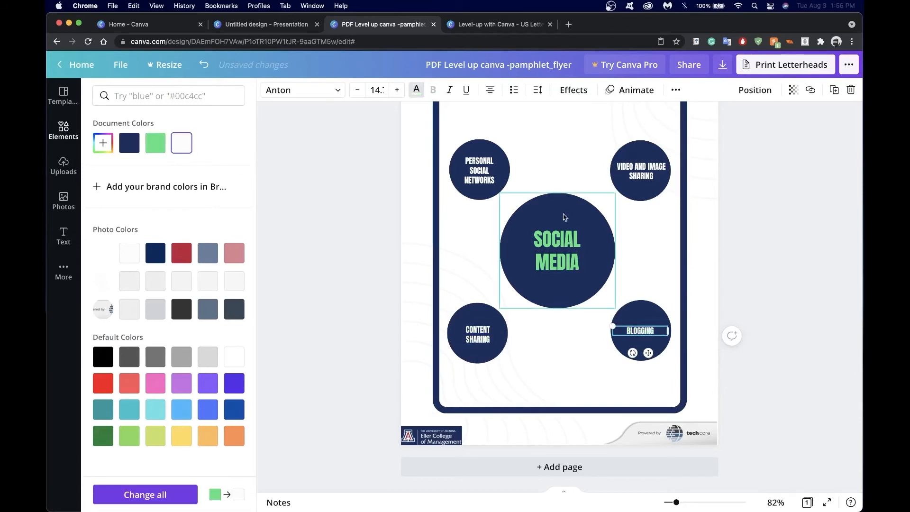
{"action": "left_click", "coordinate": [557, 250]}
{"action": "left_click", "coordinate": [377, 282]}
{"action": "scroll", "coordinate": [376, 281], "scroll_direction": "up", "scroll_amount": 3}
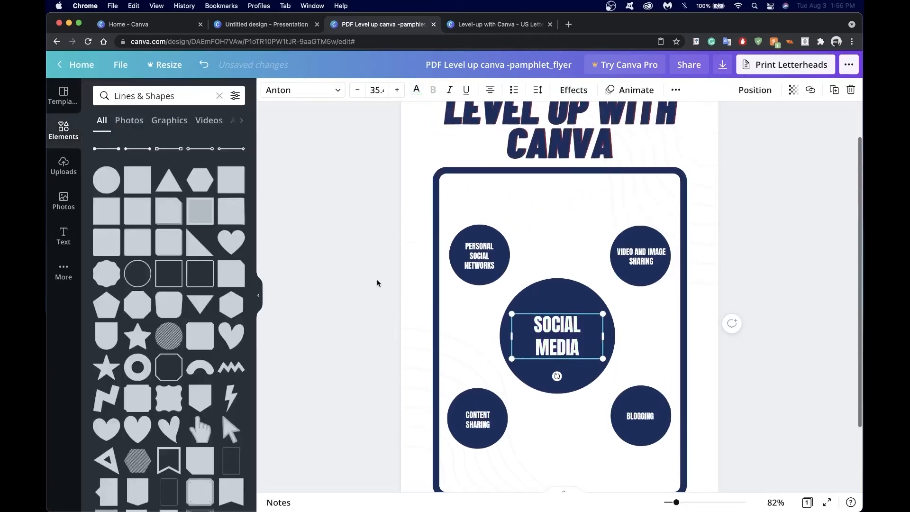
{"action": "scroll", "coordinate": [377, 281], "scroll_direction": "down", "scroll_amount": 2}
{"action": "scroll", "coordinate": [377, 283], "scroll_direction": "up", "scroll_amount": 2}
{"action": "scroll", "coordinate": [377, 283], "scroll_direction": "down", "scroll_amount": 3}
{"action": "scroll", "coordinate": [377, 283], "scroll_direction": "up", "scroll_amount": 3}
{"action": "scroll", "coordinate": [377, 283], "scroll_direction": "down", "scroll_amount": 3}
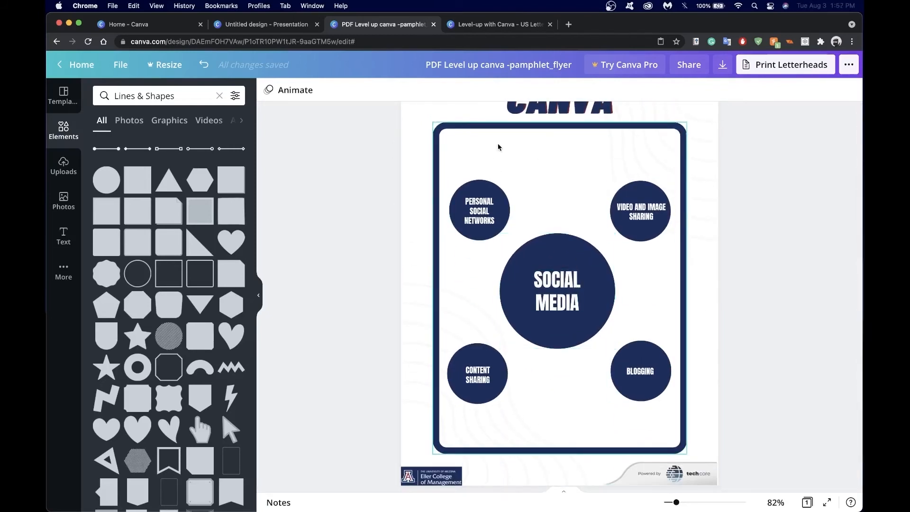
{"action": "scroll", "coordinate": [495, 176], "scroll_direction": "up", "scroll_amount": 3}
{"action": "scroll", "coordinate": [493, 166], "scroll_direction": "down", "scroll_amount": 3}
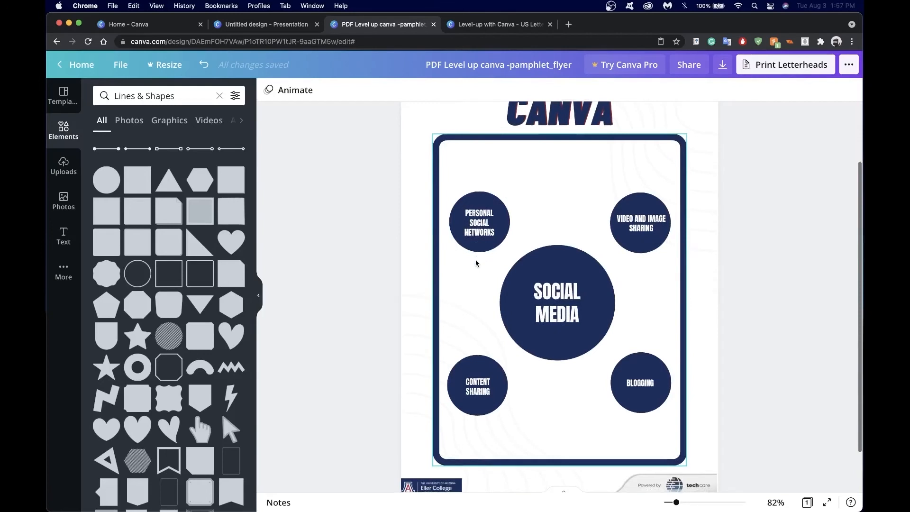
{"action": "left_click", "coordinate": [478, 147]}
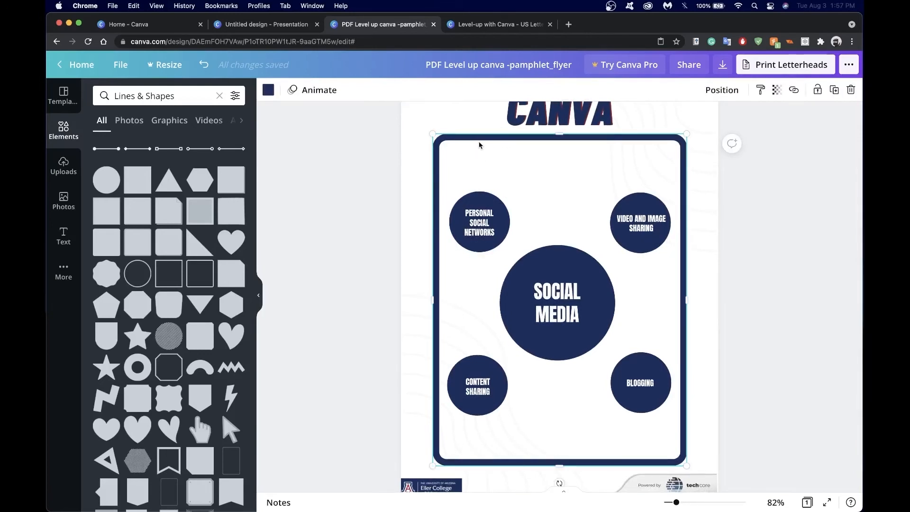
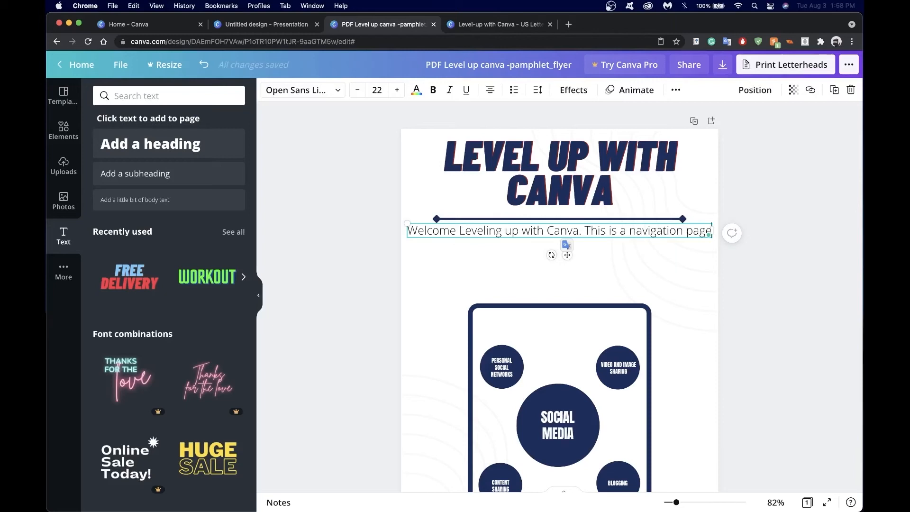
- End the welcome sentence with a period and add the line "The bubbles below are linked to other Canva tutorials!"
{"action": "type", "text": "."}
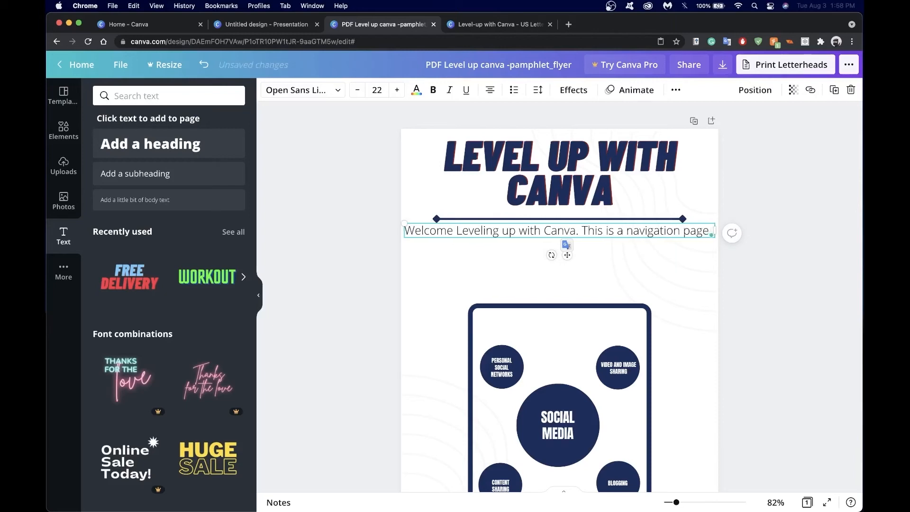
{"action": "key", "text": "Return"}
{"action": "type", "text": "The bubbles below are "}
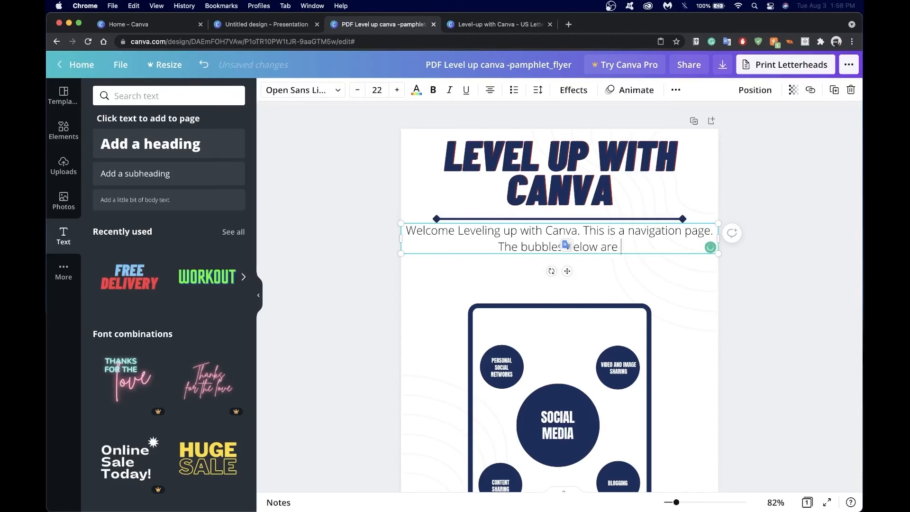
{"action": "type", "text": "linked"}
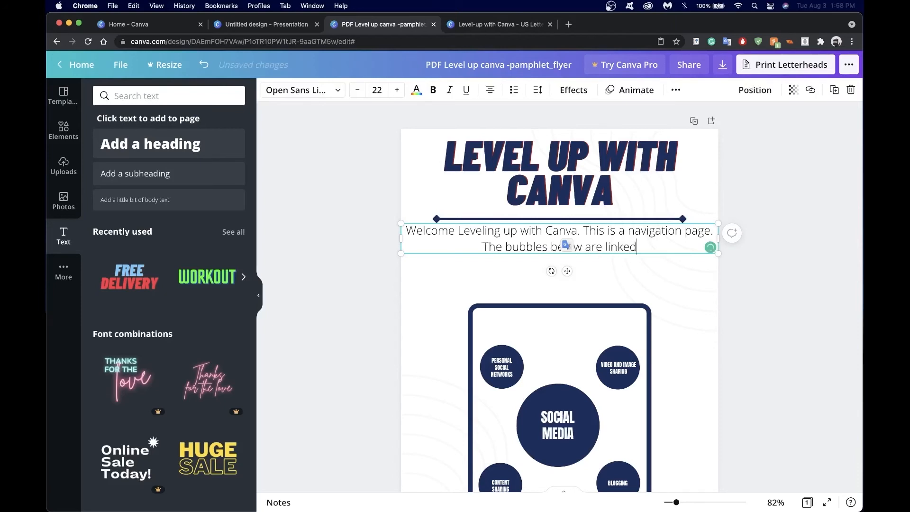
{"action": "type", "text": " to other Can"}
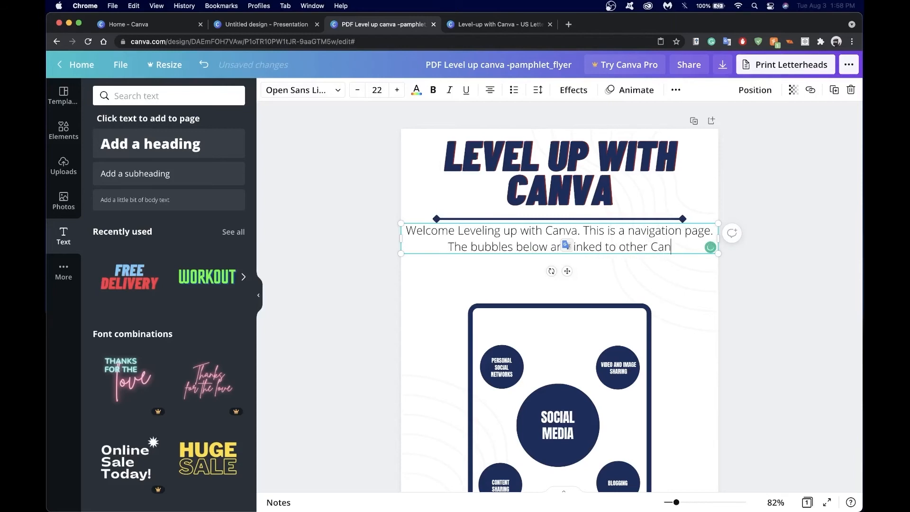
{"action": "type", "text": "va tutorials"}
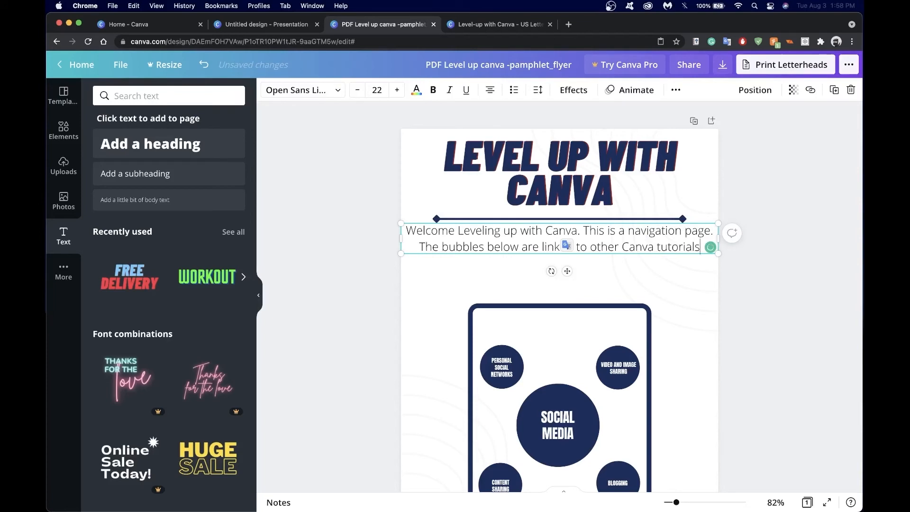
{"action": "type", "text": "!"}
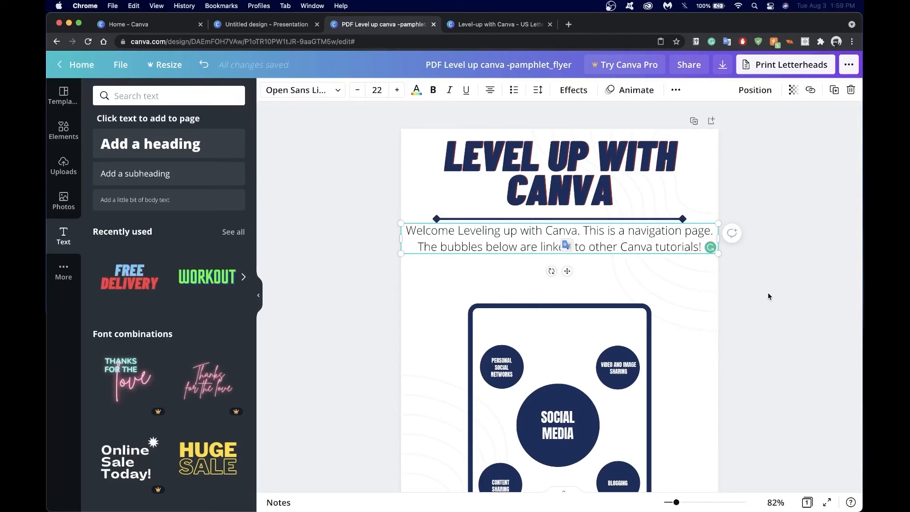
- Move the two-line welcome text slightly down, away from the divider line under the title
{"action": "left_click", "coordinate": [767, 292]}
{"action": "left_click_drag", "start_coordinate": [547, 243], "coordinate": [547, 250]}
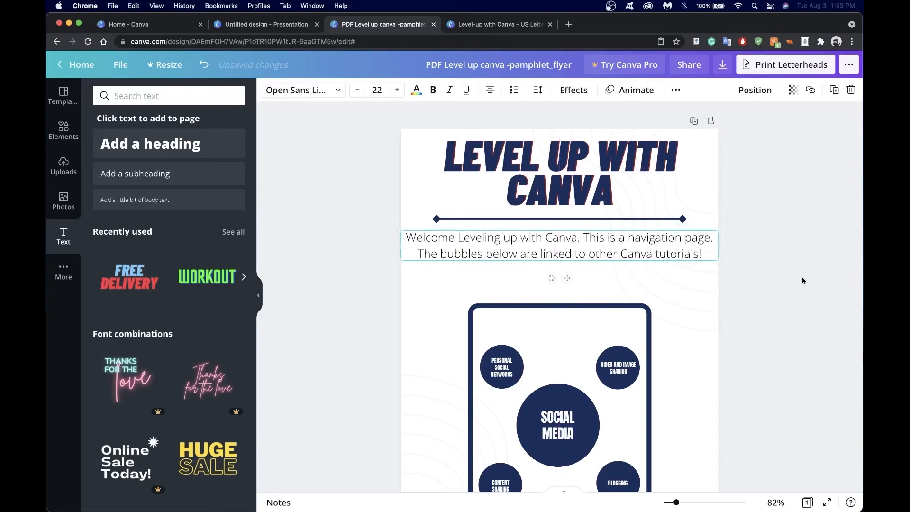
{"action": "left_click", "coordinate": [802, 280]}
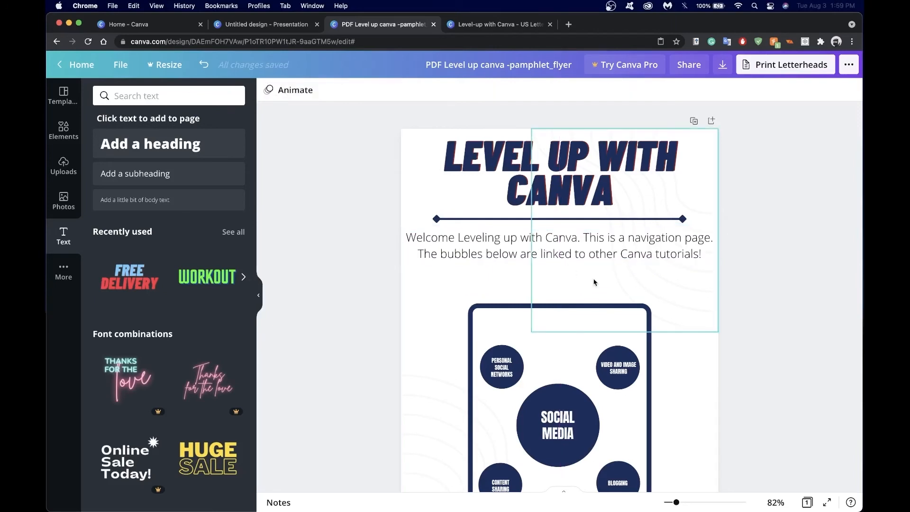
{"action": "left_click", "coordinate": [547, 242]}
{"action": "left_click", "coordinate": [547, 242]}
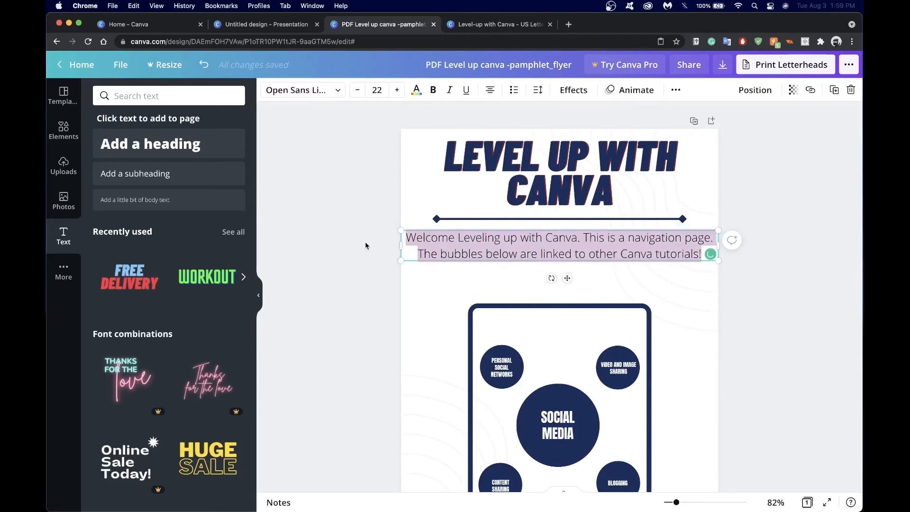
{"action": "left_click", "coordinate": [365, 241]}
- Add a folded-corner note shape over the welcome text and stretch it into a wide, shallow box beneath the divider line
{"action": "left_click", "coordinate": [64, 128]}
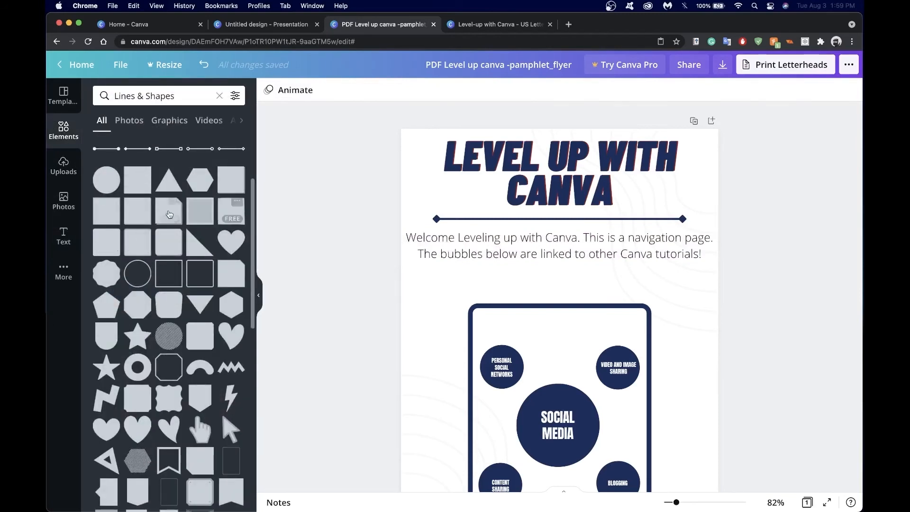
{"action": "left_click_drag", "start_coordinate": [169, 213], "coordinate": [579, 373]}
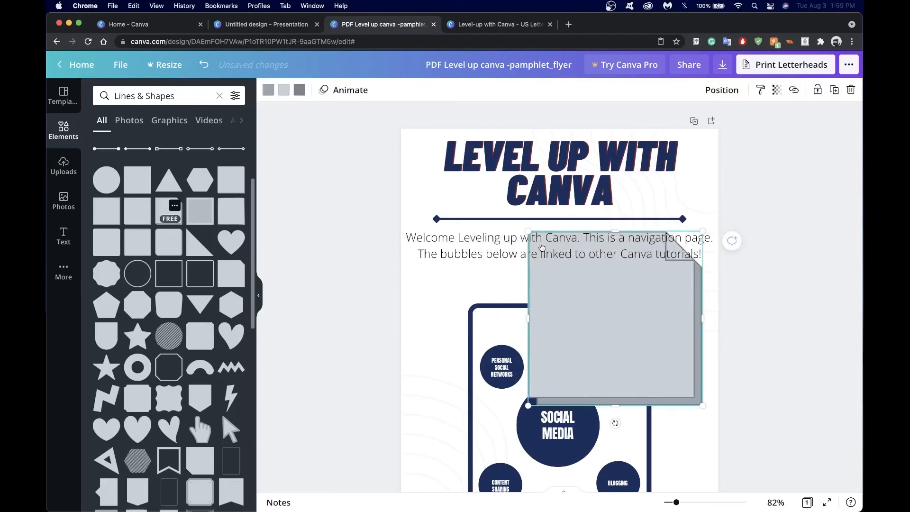
{"action": "left_click_drag", "start_coordinate": [527, 404], "coordinate": [651, 282]}
{"action": "left_click_drag", "start_coordinate": [598, 252], "coordinate": [438, 254]}
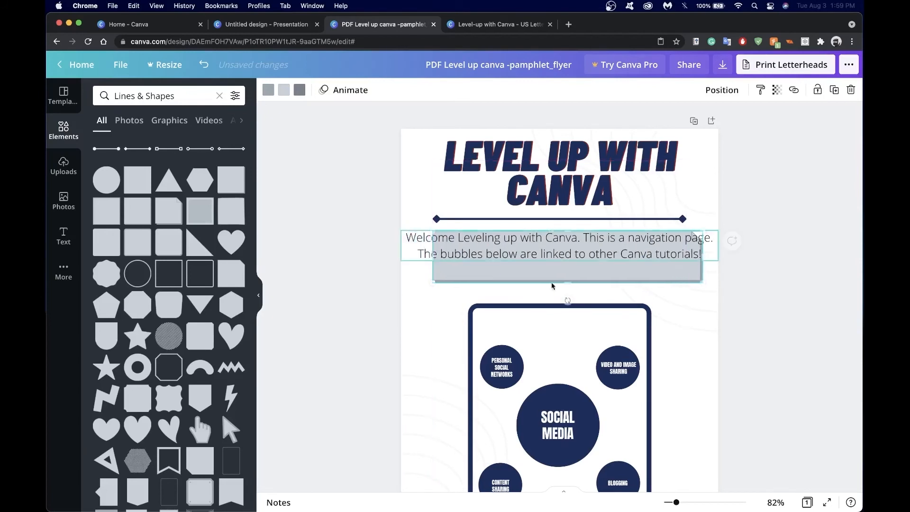
- Narrow the note shape and welcome text box to the divider line's width, and move the text slightly down to fit inside the shape
{"action": "left_click_drag", "start_coordinate": [703, 257], "coordinate": [687, 247]}
{"action": "left_click", "coordinate": [718, 254]}
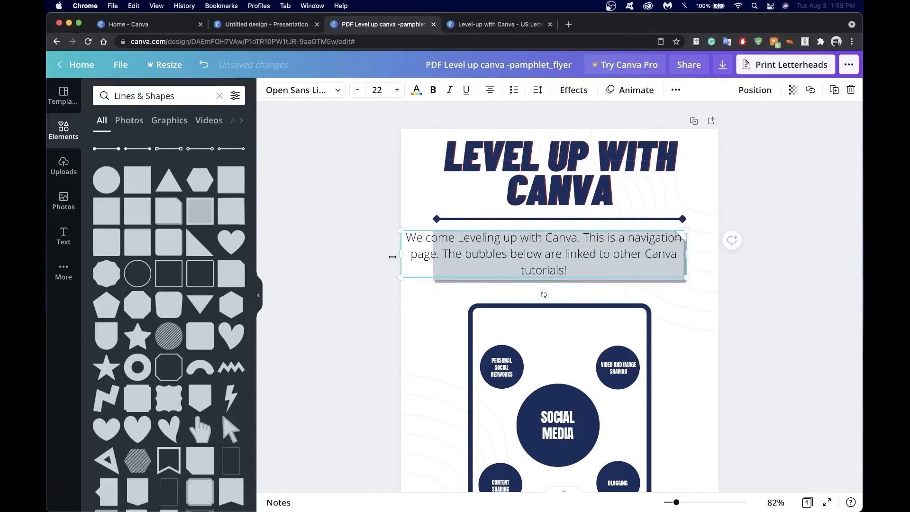
{"action": "left_click_drag", "start_coordinate": [398, 256], "coordinate": [432, 254]}
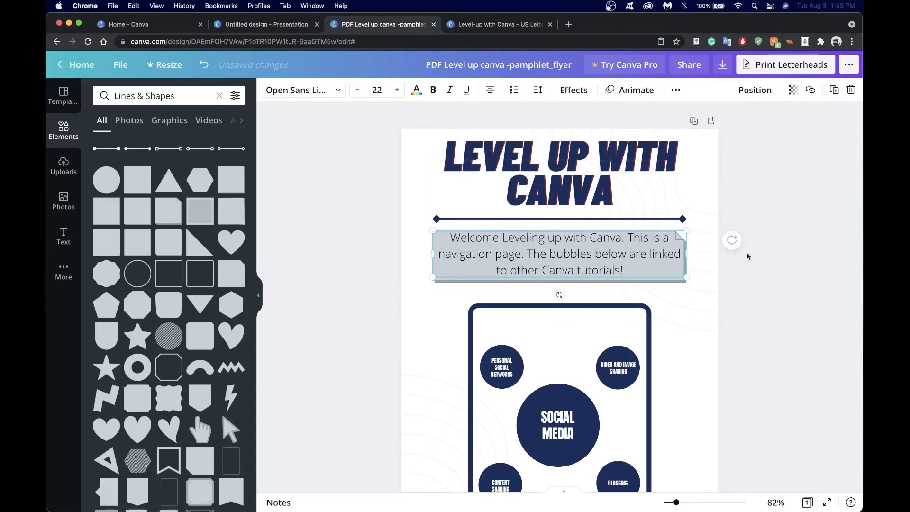
{"action": "left_click_drag", "start_coordinate": [619, 258], "coordinate": [613, 262]}
{"action": "left_click", "coordinate": [786, 260]}
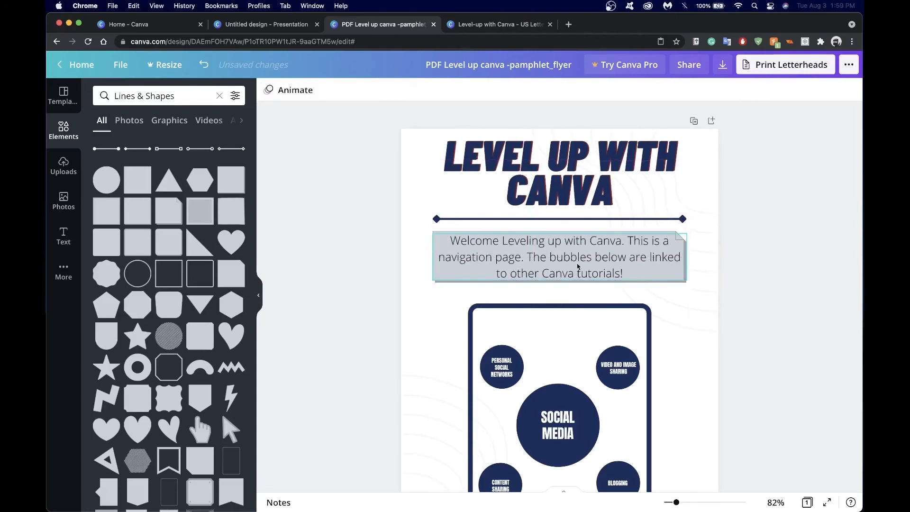
- Shrink the welcome text to expose the note shape, and change the shape's darkest grey colour to navy
{"action": "left_click", "coordinate": [460, 278]}
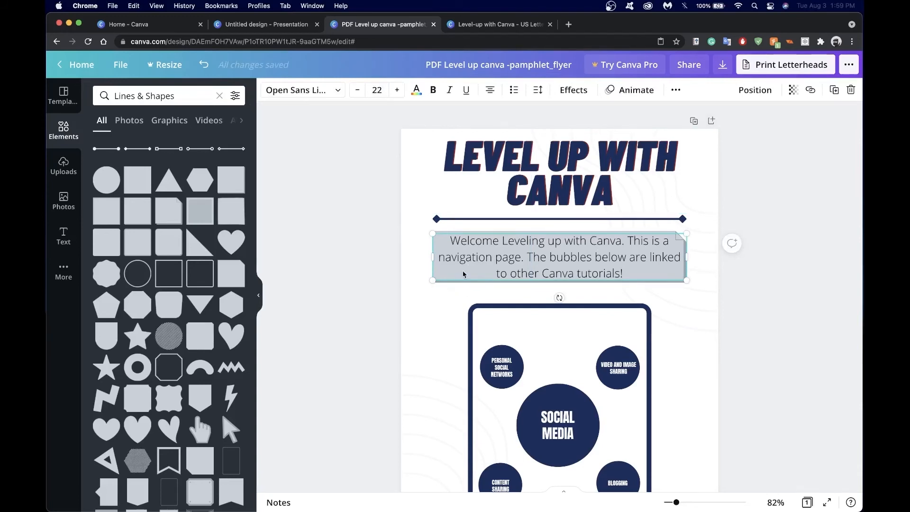
{"action": "left_click_drag", "start_coordinate": [447, 267], "coordinate": [462, 254]}
{"action": "left_click", "coordinate": [443, 266]}
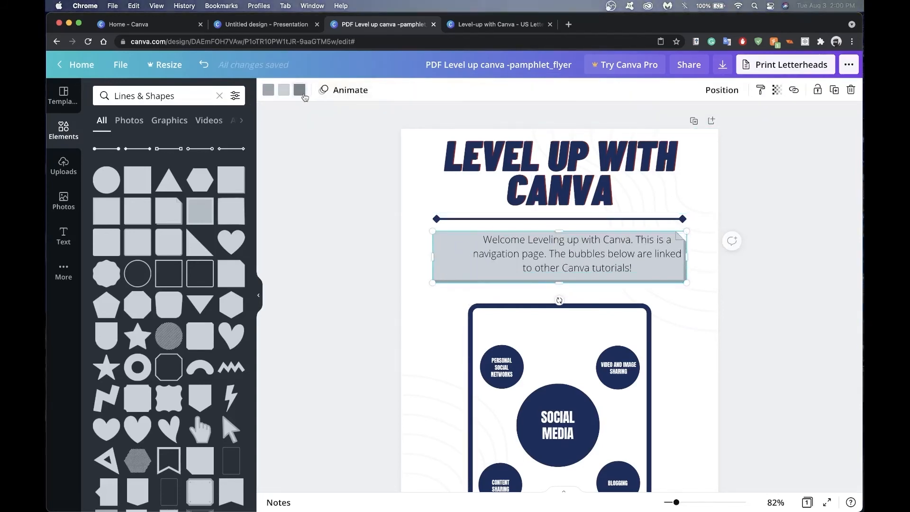
{"action": "left_click", "coordinate": [299, 90]}
{"action": "left_click", "coordinate": [160, 282]}
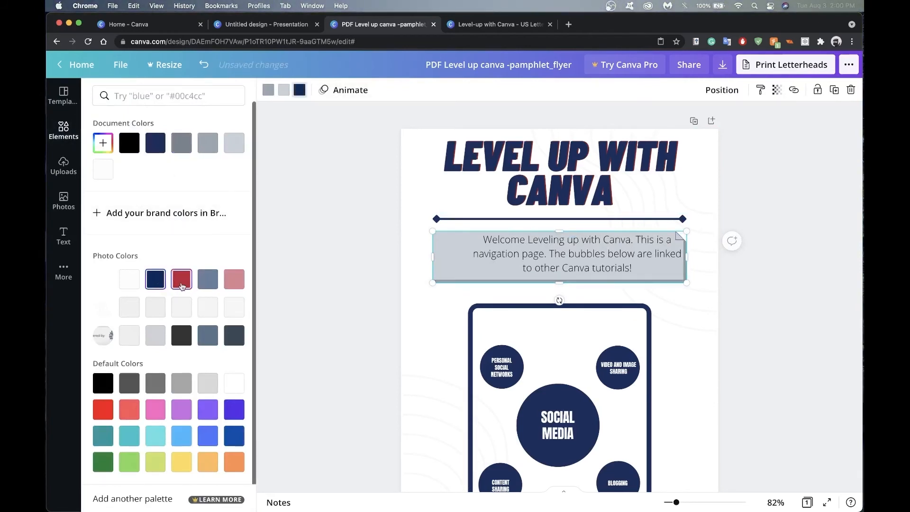
- Try red, white and navy for the note shape's main fill, settle on medium grey, and colour its shadow red
{"action": "left_click", "coordinate": [284, 90]}
{"action": "left_click", "coordinate": [182, 280]}
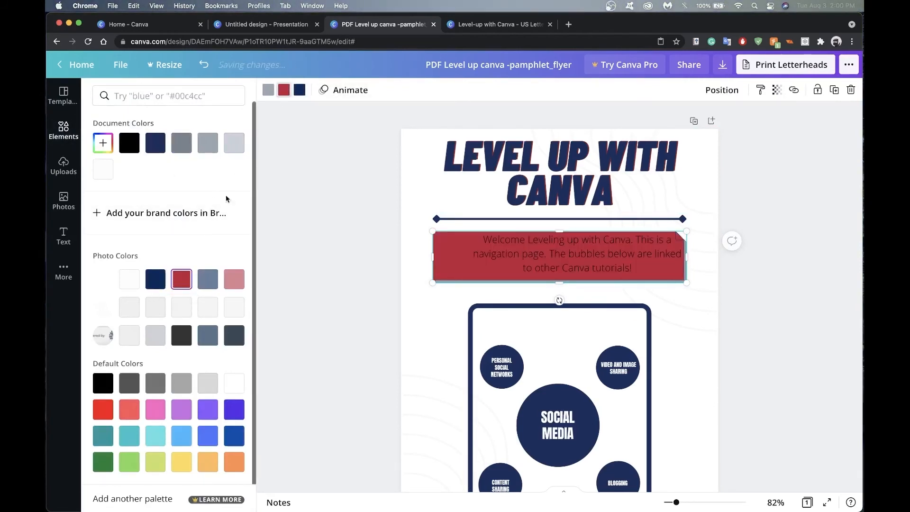
{"action": "left_click", "coordinate": [128, 280]}
{"action": "left_click", "coordinate": [163, 283]}
{"action": "left_click", "coordinate": [182, 280]}
{"action": "left_click", "coordinate": [206, 141]}
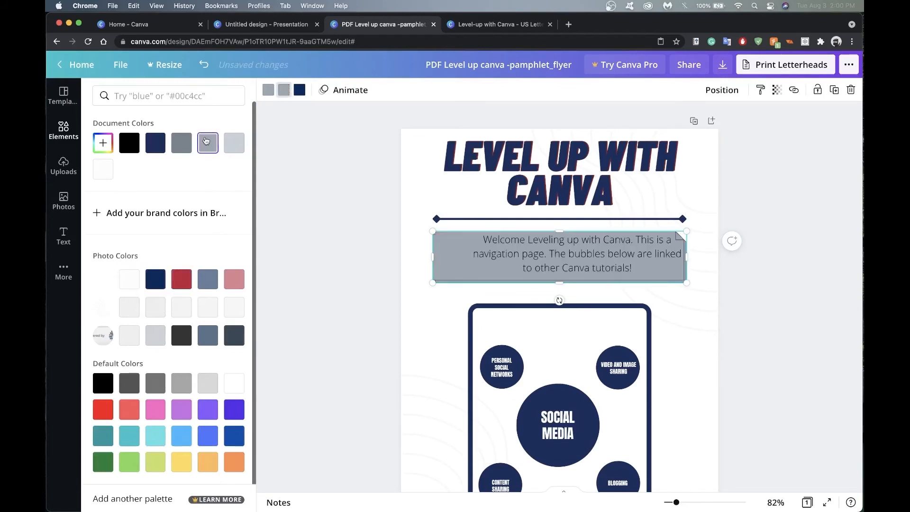
{"action": "left_click", "coordinate": [269, 91]}
{"action": "left_click", "coordinate": [181, 281]}
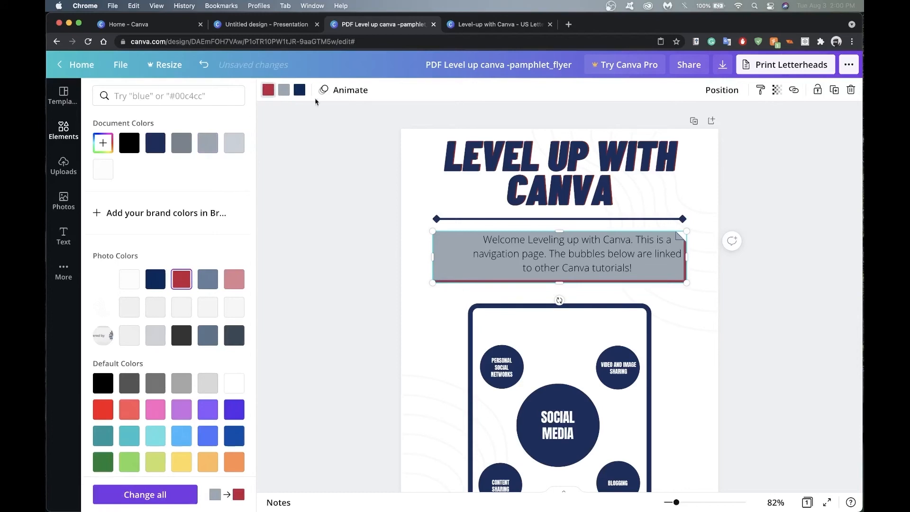
- Enlarge the welcome text so its three lines fill the note shape
{"action": "left_click", "coordinate": [501, 266]}
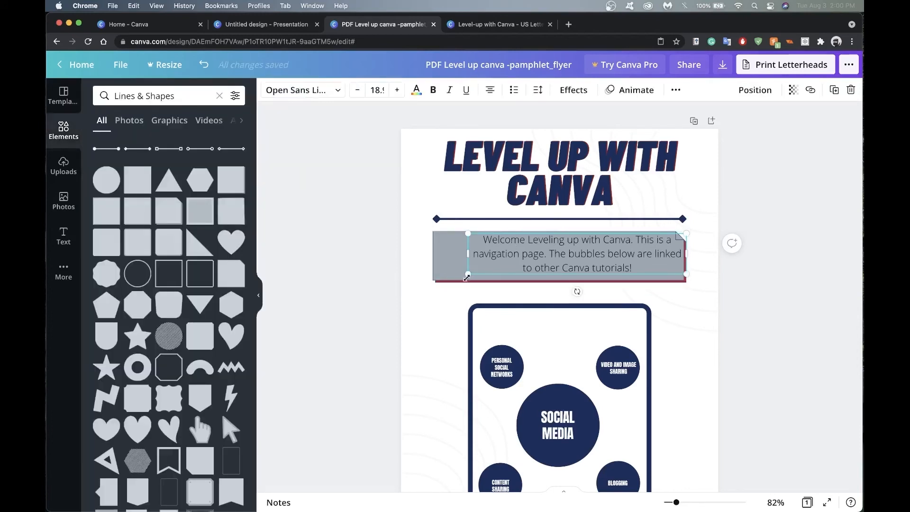
{"action": "left_click_drag", "start_coordinate": [450, 275], "coordinate": [435, 279]}
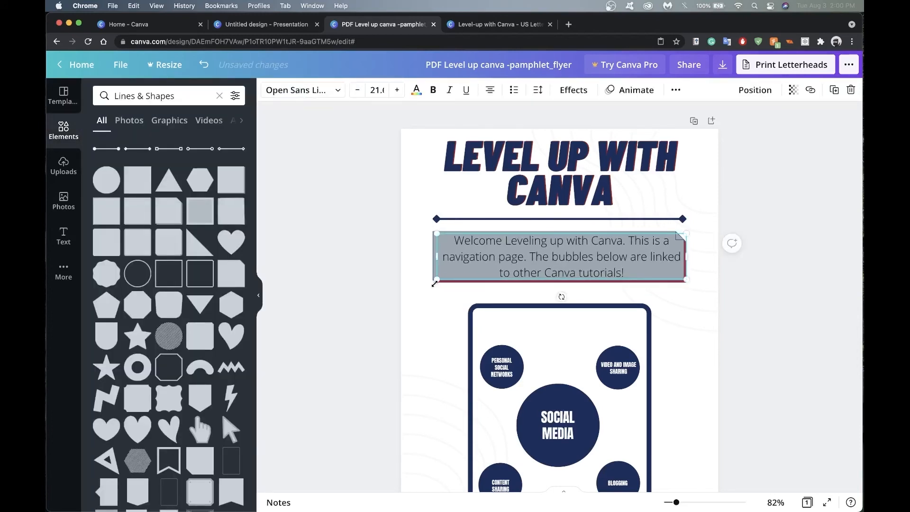
{"action": "left_click", "coordinate": [420, 292]}
- Make the note shape behind the welcome text partly transparent
{"action": "left_click", "coordinate": [438, 279]}
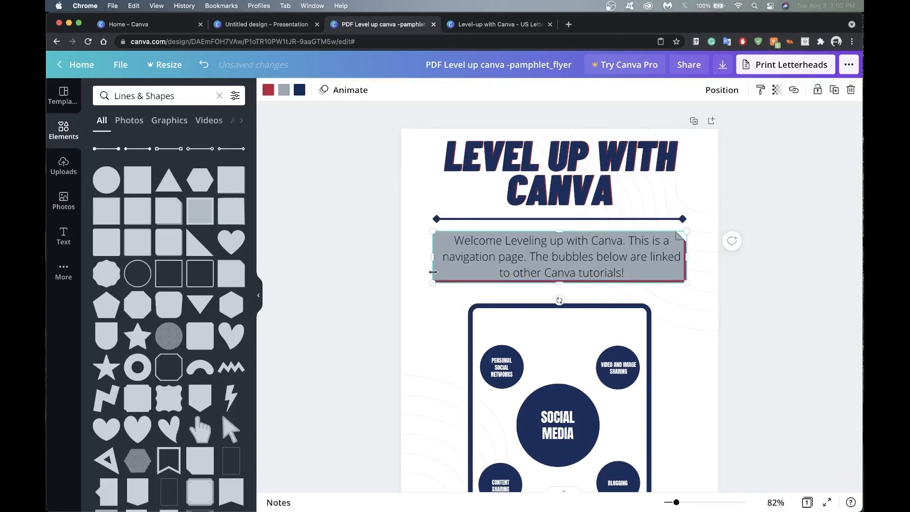
{"action": "left_click", "coordinate": [732, 97]}
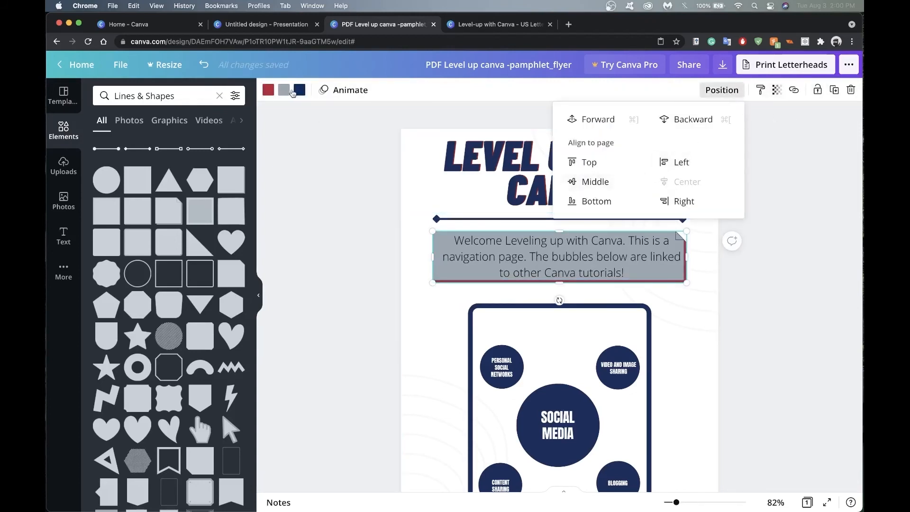
{"action": "left_click", "coordinate": [777, 90]}
{"action": "left_click_drag", "start_coordinate": [742, 119], "coordinate": [706, 119]}
{"action": "left_click", "coordinate": [824, 306]}
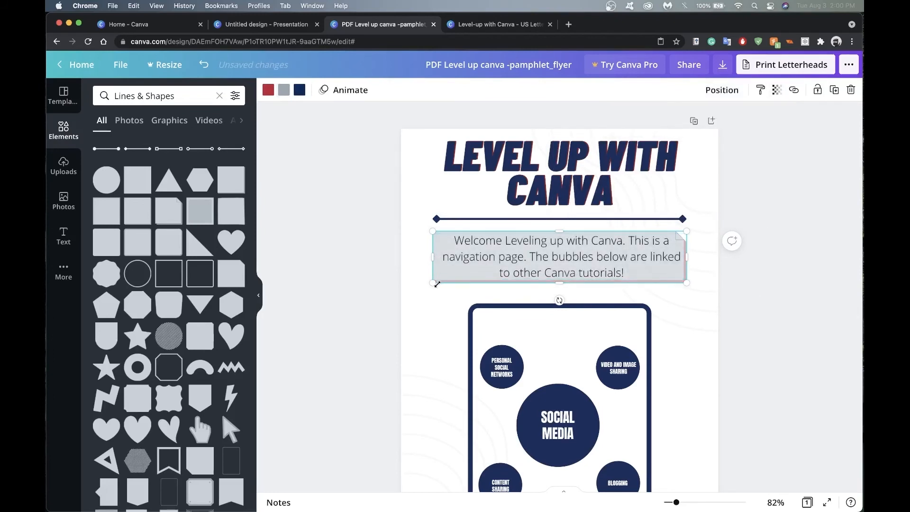
- Widen the welcome text box to match the note shape's side edges
{"action": "left_click", "coordinate": [454, 255]}
{"action": "left_click_drag", "start_coordinate": [435, 258], "coordinate": [432, 258]}
{"action": "left_click_drag", "start_coordinate": [684, 256], "coordinate": [684, 257]}
{"action": "left_click", "coordinate": [799, 319]}
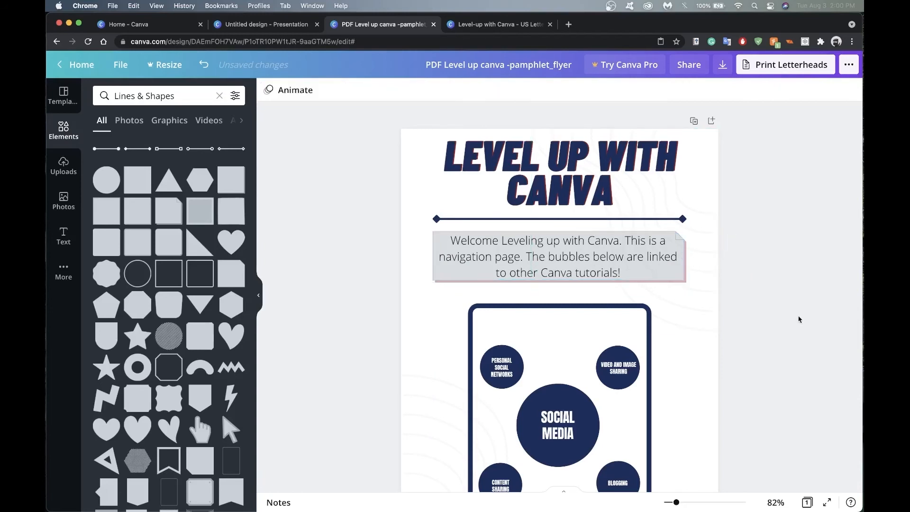
- Center the welcome text horizontally on the page and check the note shape's alignment
{"action": "left_click", "coordinate": [516, 259]}
{"action": "left_click", "coordinate": [758, 91]}
{"action": "left_click", "coordinate": [720, 182]}
{"action": "left_click", "coordinate": [790, 289]}
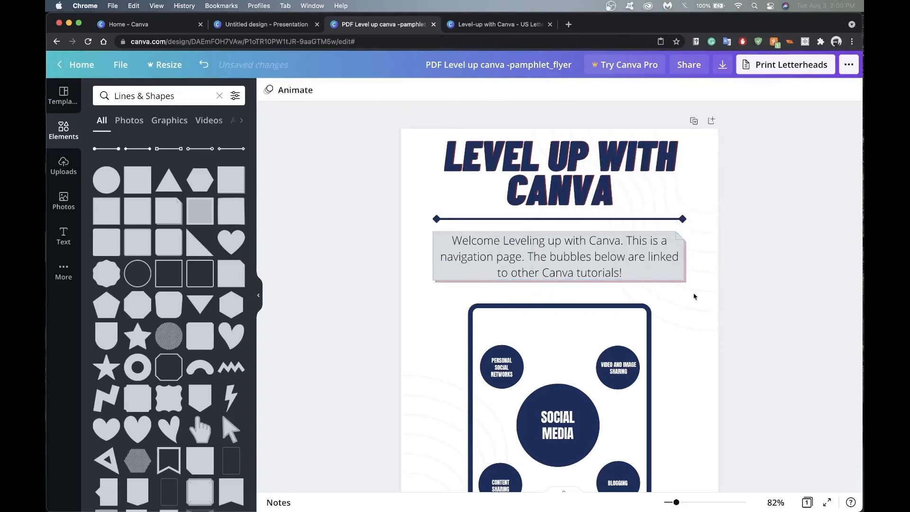
{"action": "left_click", "coordinate": [617, 280]}
{"action": "left_click", "coordinate": [757, 90]}
{"action": "left_click", "coordinate": [835, 398]}
{"action": "scroll", "coordinate": [835, 396], "scroll_direction": "down", "scroll_amount": 5}
{"action": "scroll", "coordinate": [835, 396], "scroll_direction": "up", "scroll_amount": 5}
{"action": "scroll", "coordinate": [835, 396], "scroll_direction": "down", "scroll_amount": 5}
{"action": "scroll", "coordinate": [835, 394], "scroll_direction": "up", "scroll_amount": 5}
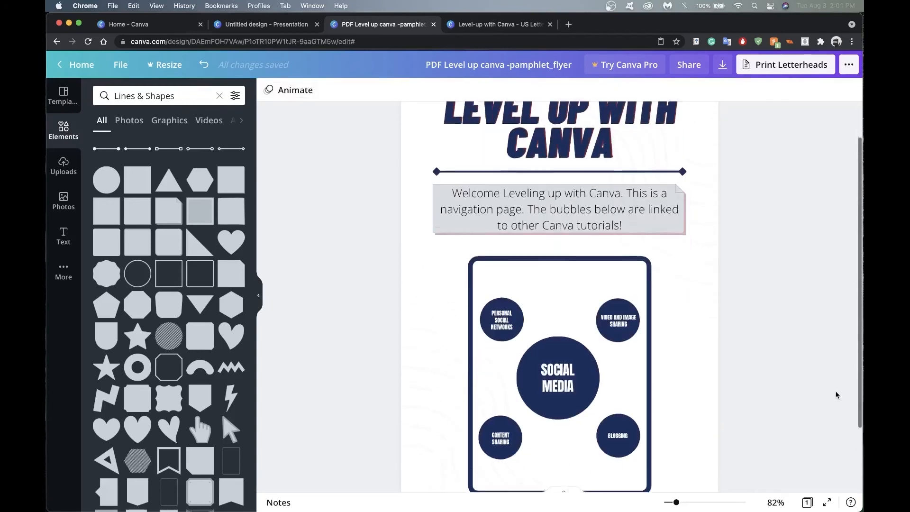
{"action": "left_click", "coordinate": [505, 369]}
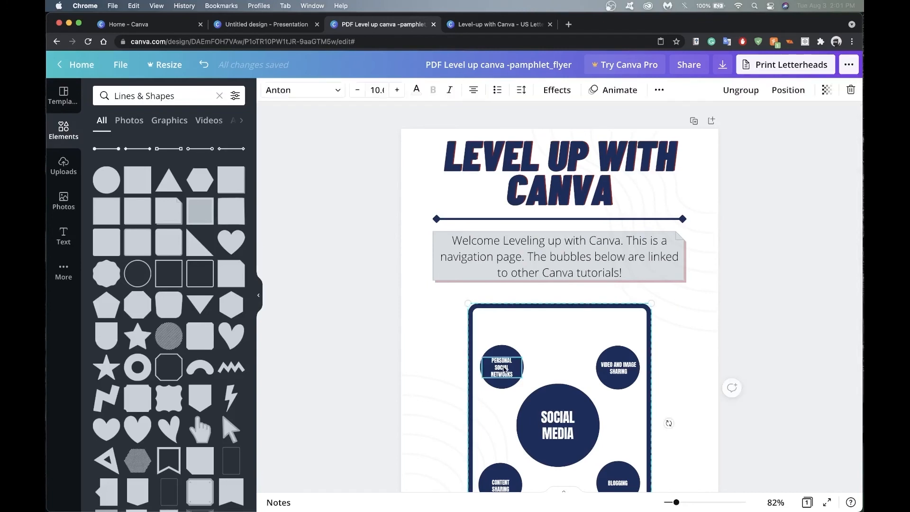
{"action": "scroll", "coordinate": [504, 369], "scroll_direction": "down", "scroll_amount": 2}
{"action": "scroll", "coordinate": [501, 323], "scroll_direction": "up", "scroll_amount": 2}
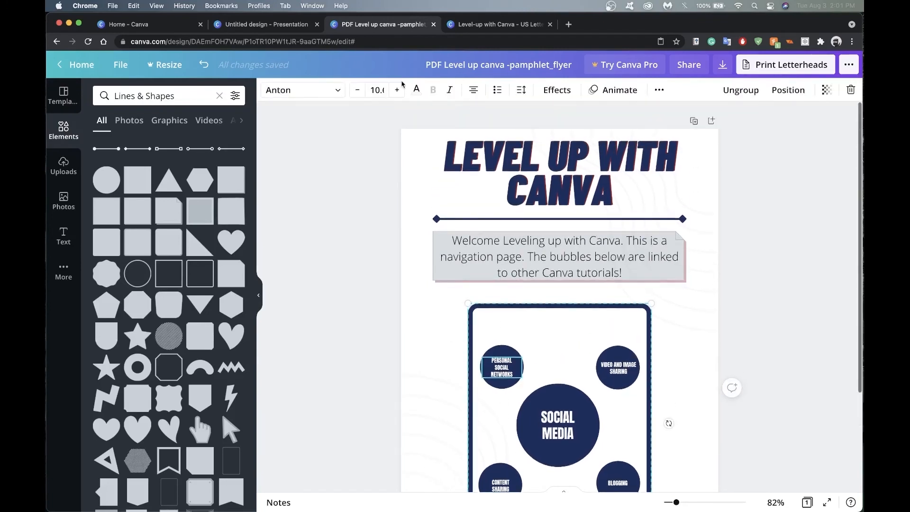
{"action": "left_click", "coordinate": [507, 353]}
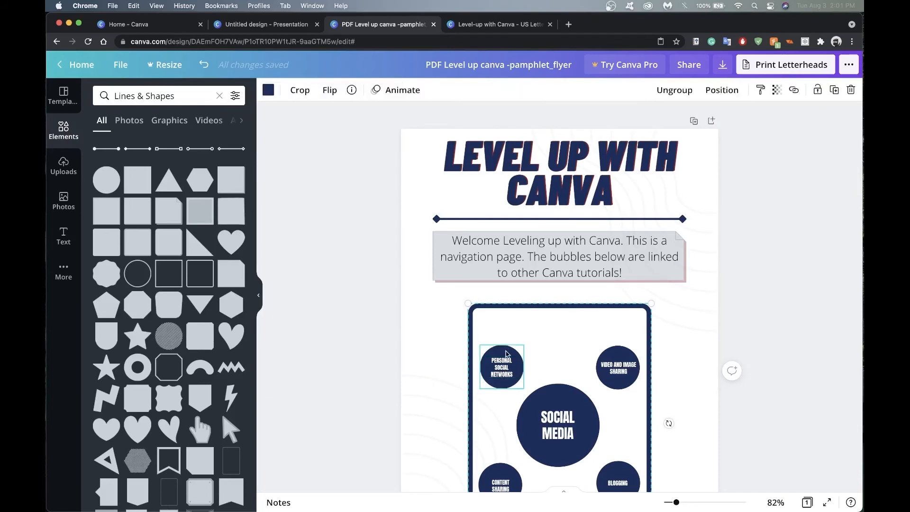
{"action": "left_click", "coordinate": [504, 372]}
{"action": "left_click", "coordinate": [504, 351]}
{"action": "left_click", "coordinate": [794, 91]}
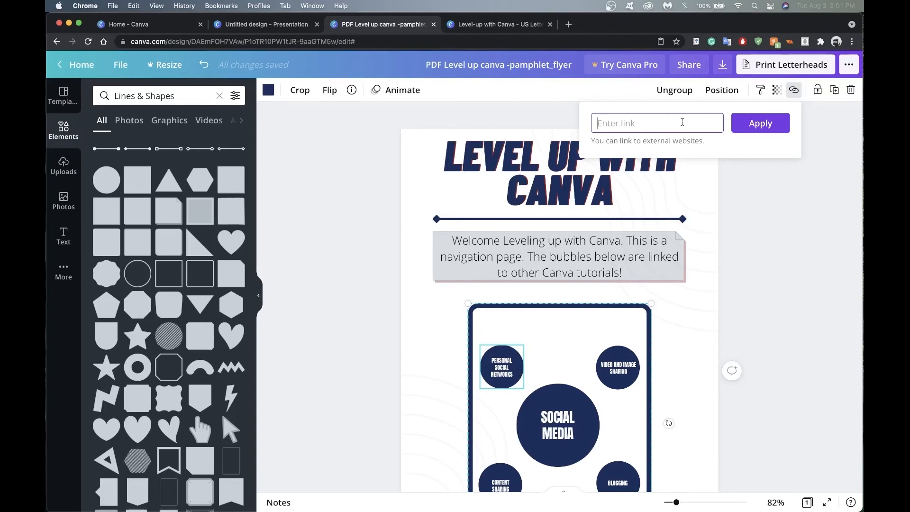
{"action": "left_click", "coordinate": [687, 74]}
{"action": "left_click", "coordinate": [659, 198]}
{"action": "left_click", "coordinate": [723, 281]}
- Select the Personal Social Networks circle, and copy the edit share link of the Level-up with Canva design
{"action": "left_click", "coordinate": [511, 351]}
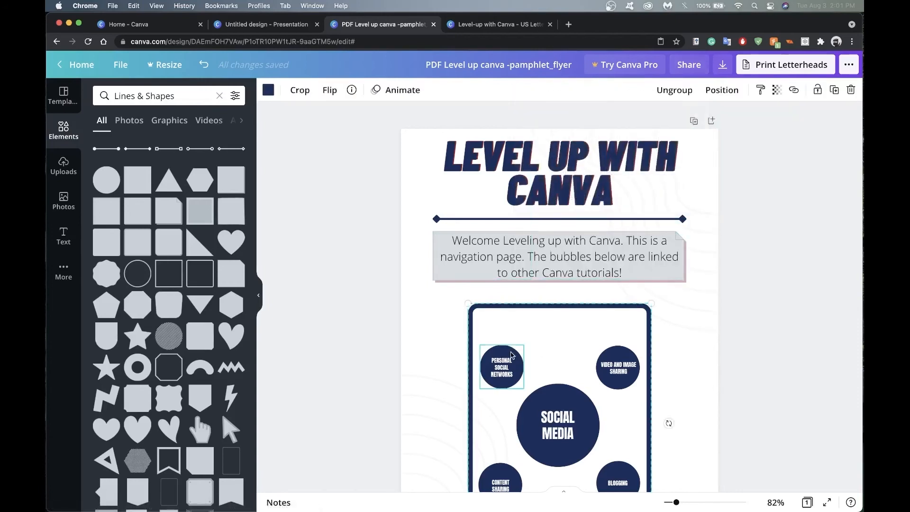
{"action": "left_click", "coordinate": [493, 24]}
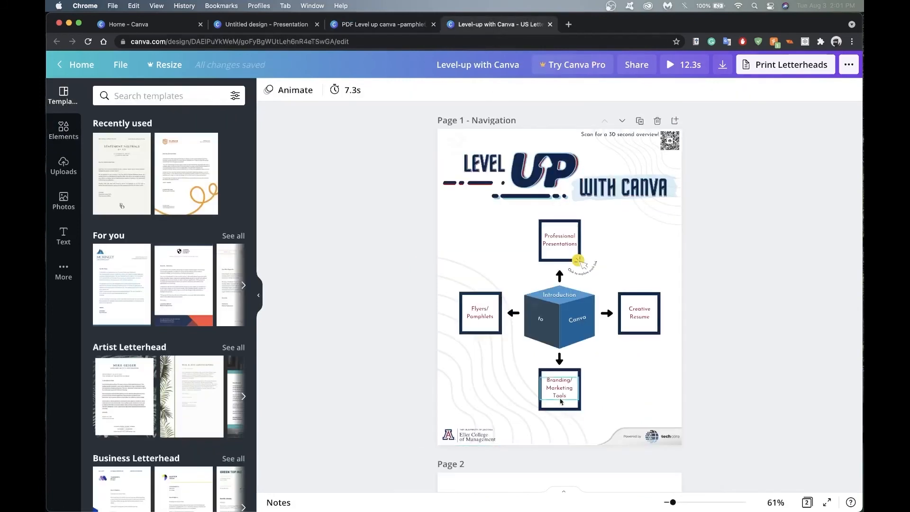
{"action": "left_click", "coordinate": [637, 66]}
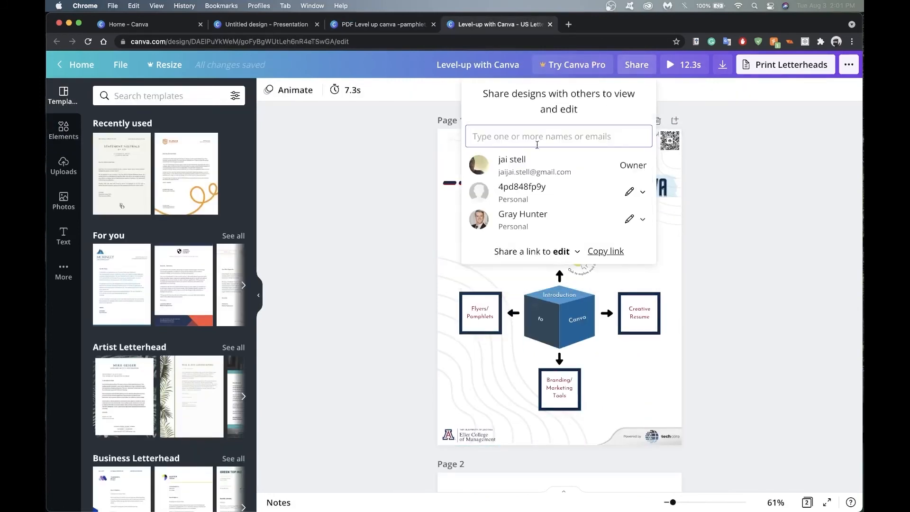
{"action": "left_click", "coordinate": [606, 251]}
- Return to the pamphlet and apply the copied design link to the Personal Social Networks circle
{"action": "left_click", "coordinate": [360, 24]}
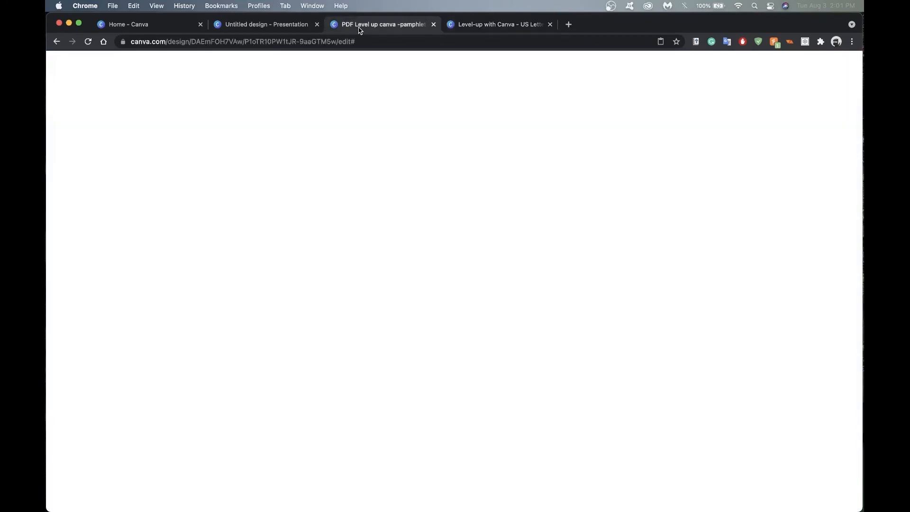
{"action": "scroll", "coordinate": [433, 185], "scroll_direction": "down", "scroll_amount": 2}
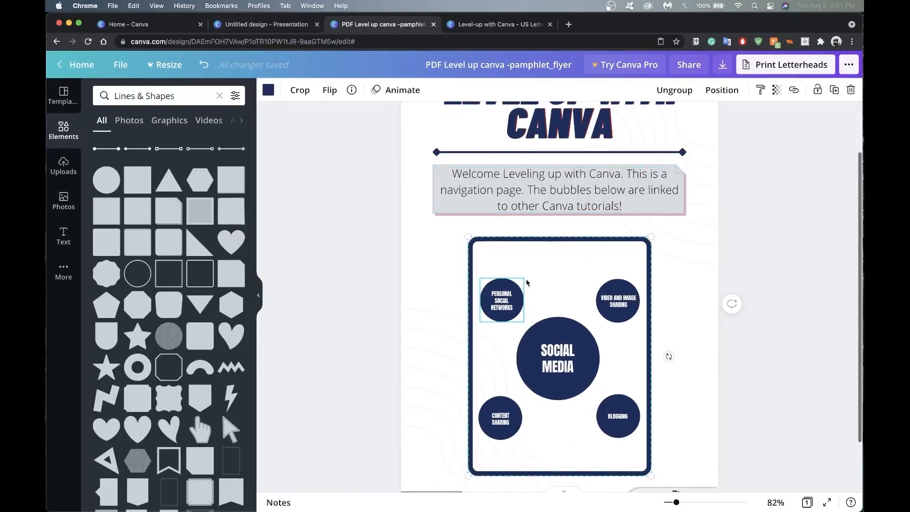
{"action": "left_click", "coordinate": [794, 93]}
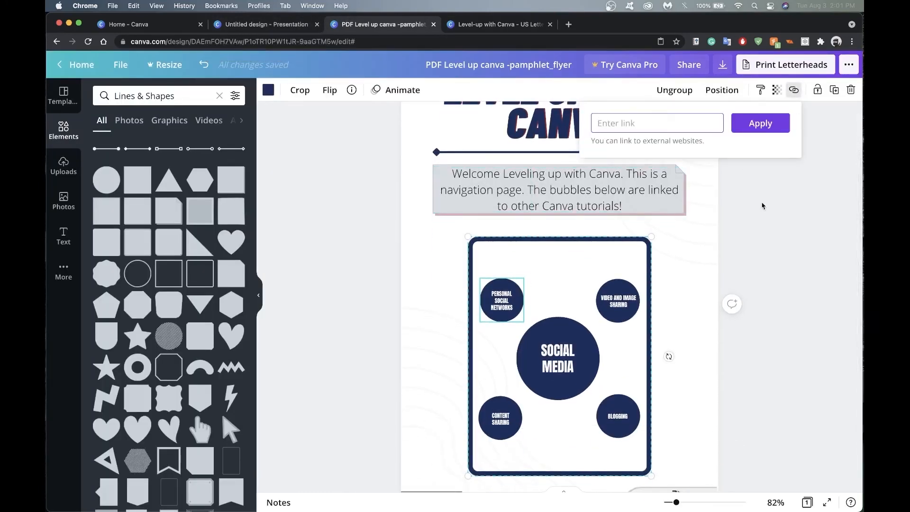
{"action": "key", "text": "super+v"}
{"action": "left_click", "coordinate": [757, 122]}
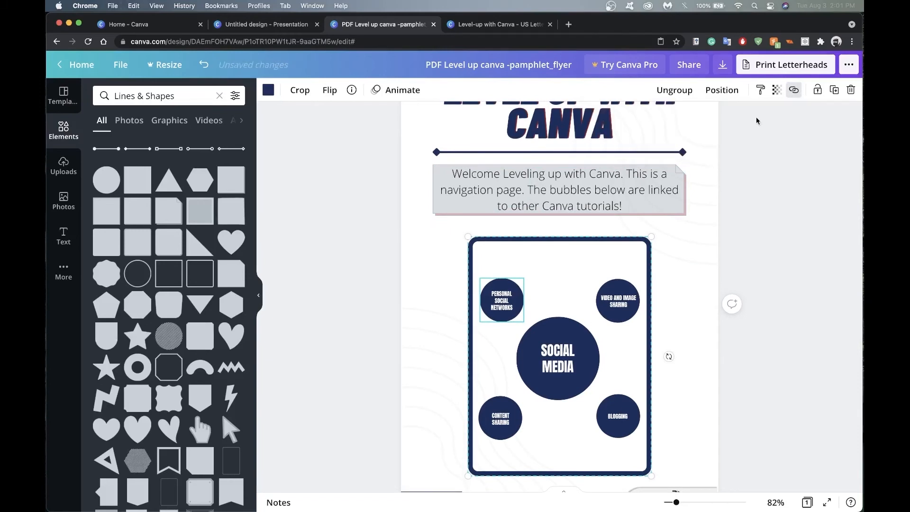
{"action": "scroll", "coordinate": [755, 121], "scroll_direction": "up", "scroll_amount": 2}
{"action": "left_click", "coordinate": [712, 329]}
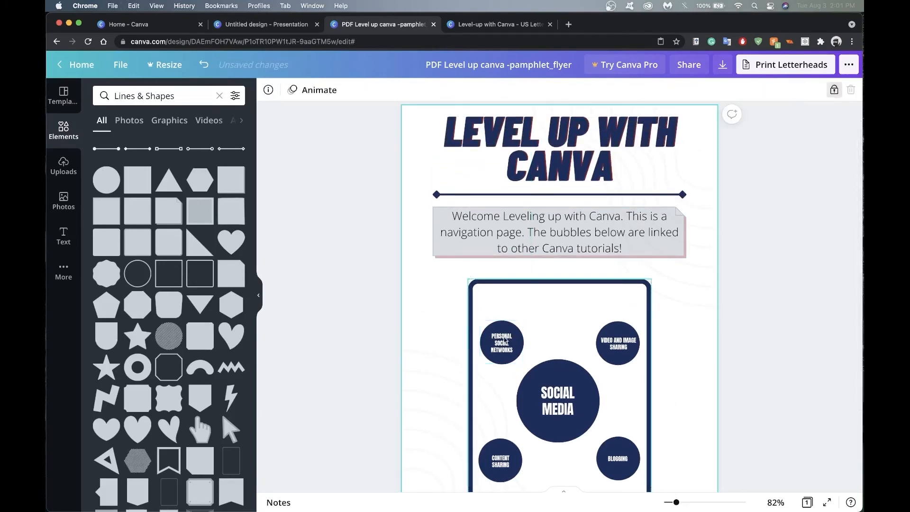
- Look over the linked mind map on the pamphlet and switch to the Level-up with Canva design
{"action": "scroll", "coordinate": [500, 340], "scroll_direction": "down", "scroll_amount": 3}
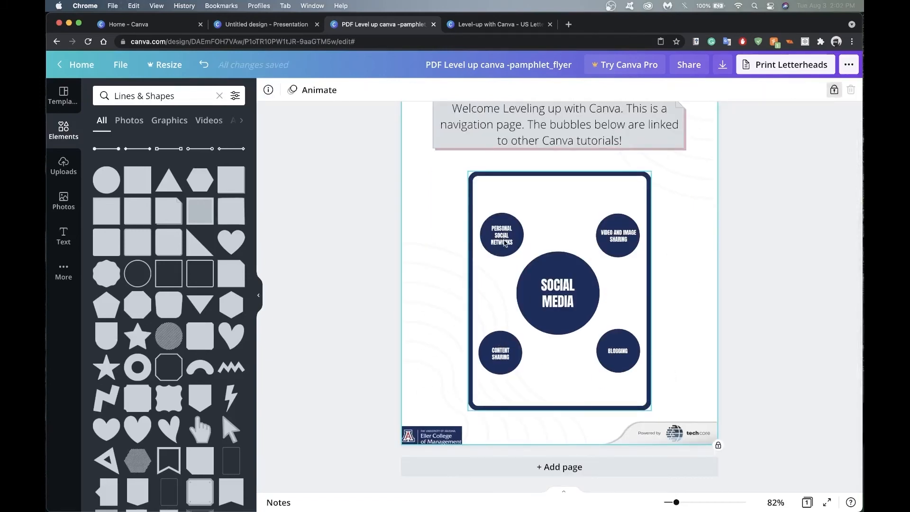
{"action": "scroll", "coordinate": [553, 264], "scroll_direction": "up", "scroll_amount": 3}
{"action": "scroll", "coordinate": [527, 488], "scroll_direction": "down", "scroll_amount": 2}
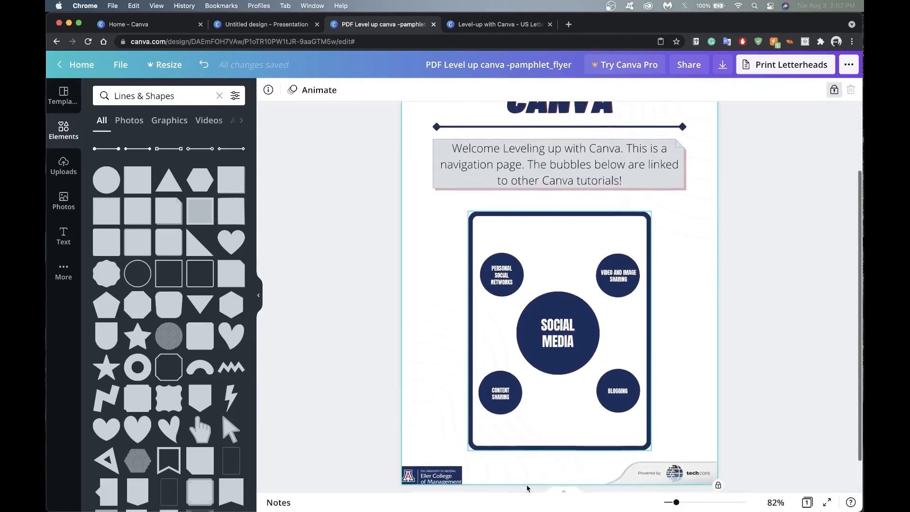
{"action": "left_click", "coordinate": [493, 24]}
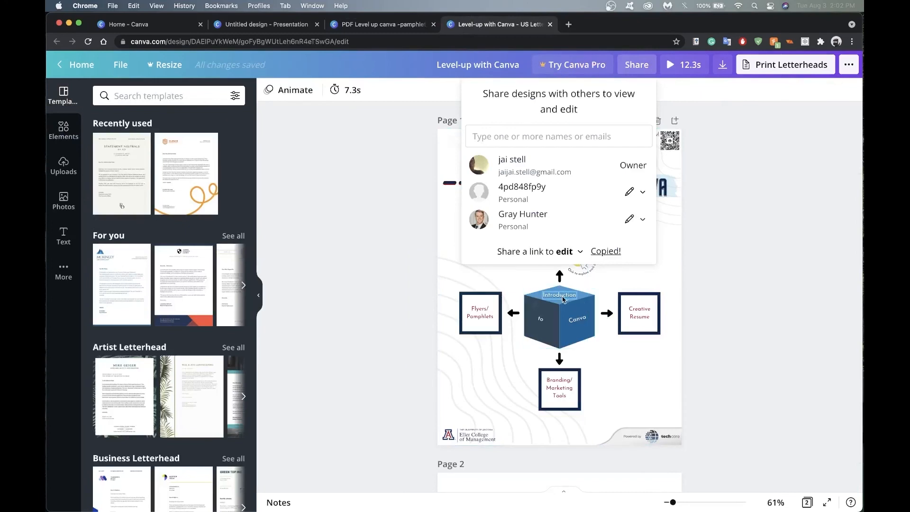
- Leave the sharing options, return to the pamphlet and open the link entry for the central Social Media circle
{"action": "left_click", "coordinate": [752, 260]}
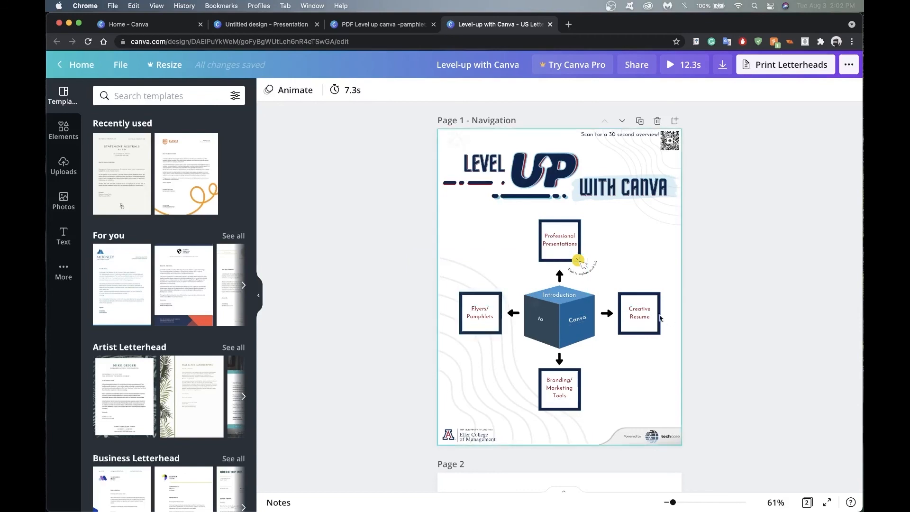
{"action": "left_click", "coordinate": [398, 24]}
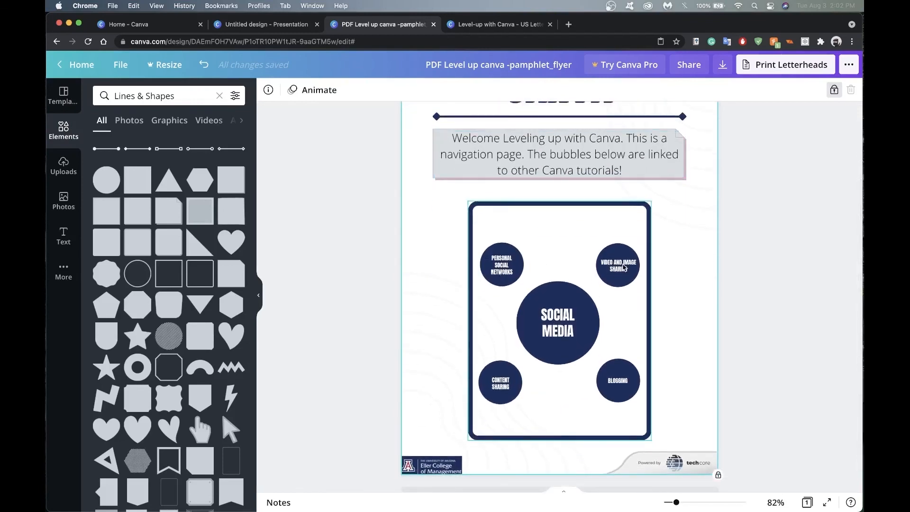
{"action": "left_click", "coordinate": [557, 302]}
{"action": "left_click", "coordinate": [793, 90]}
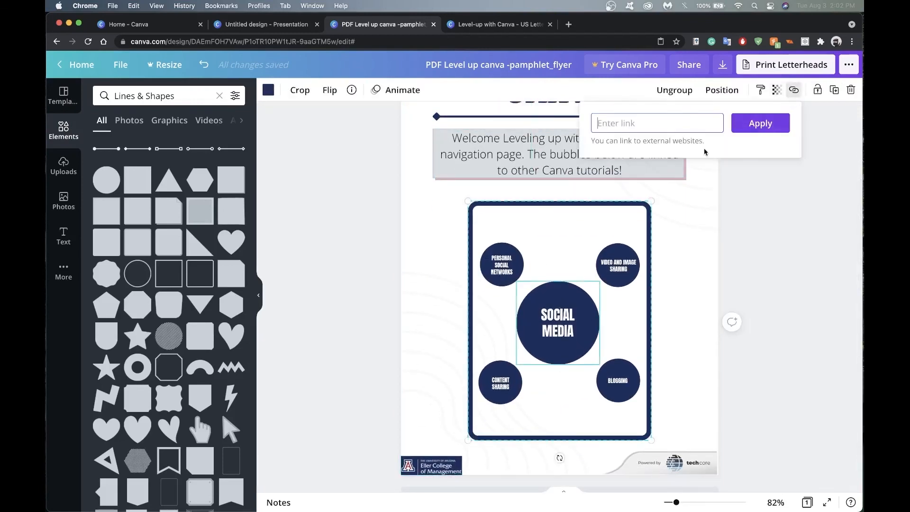
- Load canva.com in a new browser tab, copy its address and close that tab
{"action": "type", "text": "canva.com"}
{"action": "left_click", "coordinate": [567, 25]}
{"action": "type", "text": "canva.com"}
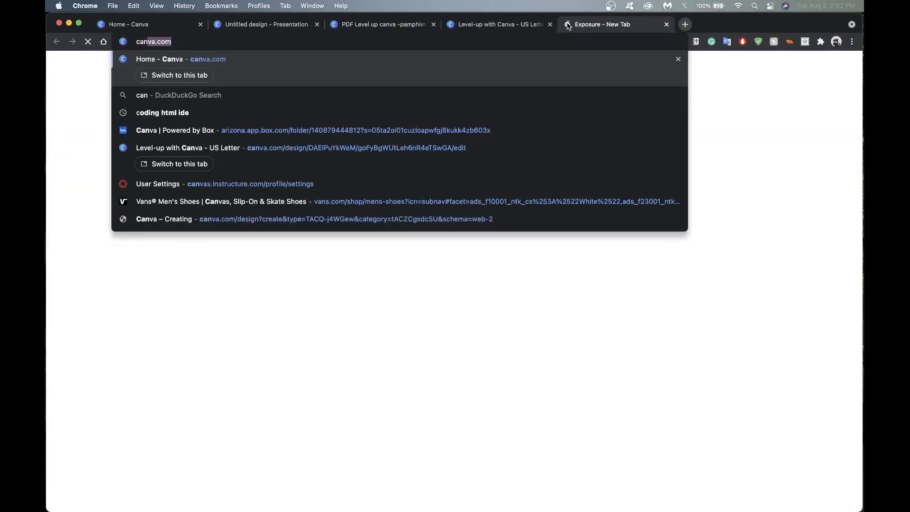
{"action": "key", "text": "Return"}
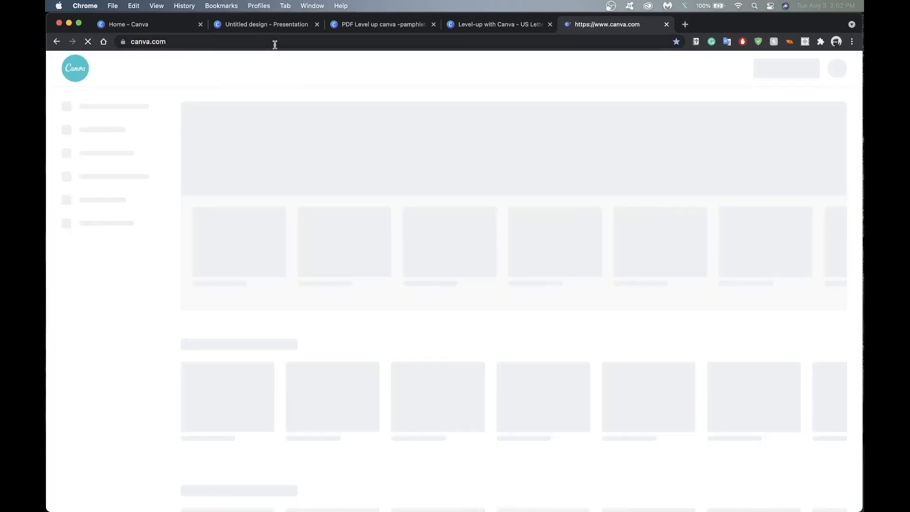
{"action": "left_click", "coordinate": [275, 43]}
{"action": "key", "text": "super+c"}
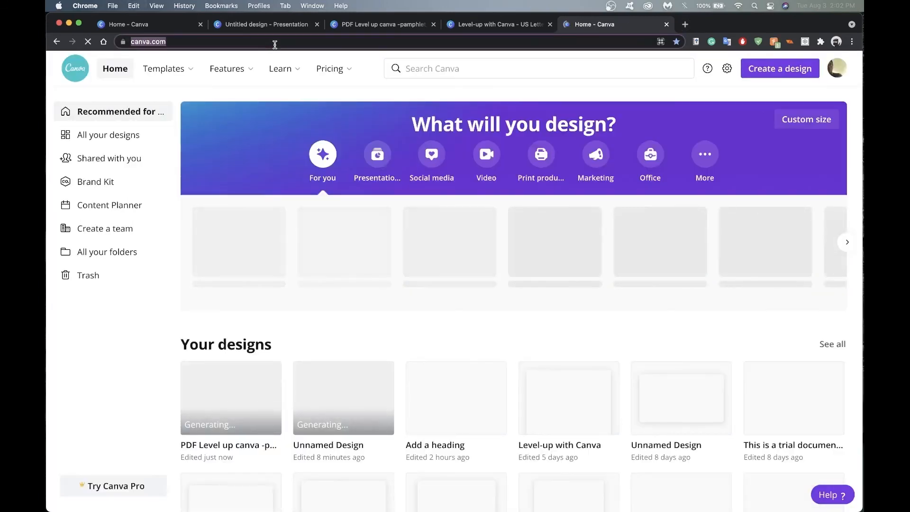
{"action": "left_click", "coordinate": [666, 24]}
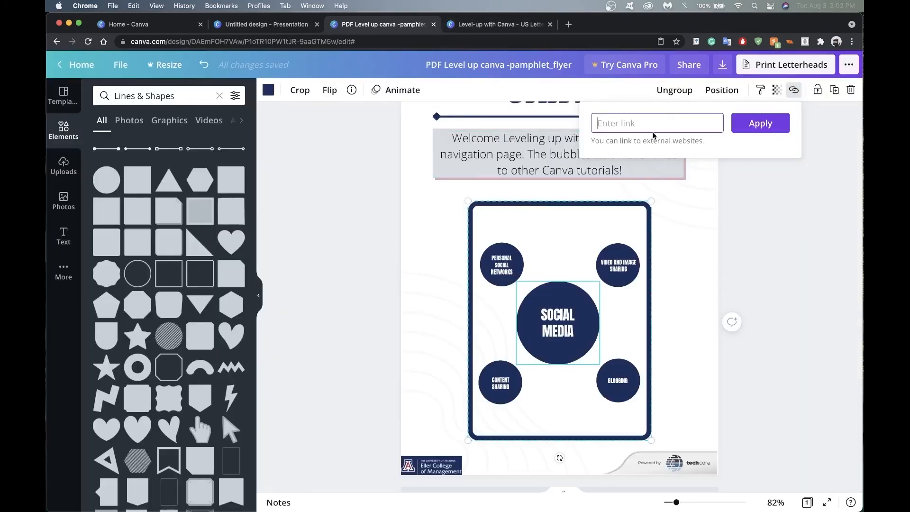
- Apply the copied canva.com address as the link of the Social Media circle
{"action": "key", "text": "super+v"}
{"action": "left_click", "coordinate": [733, 123]}
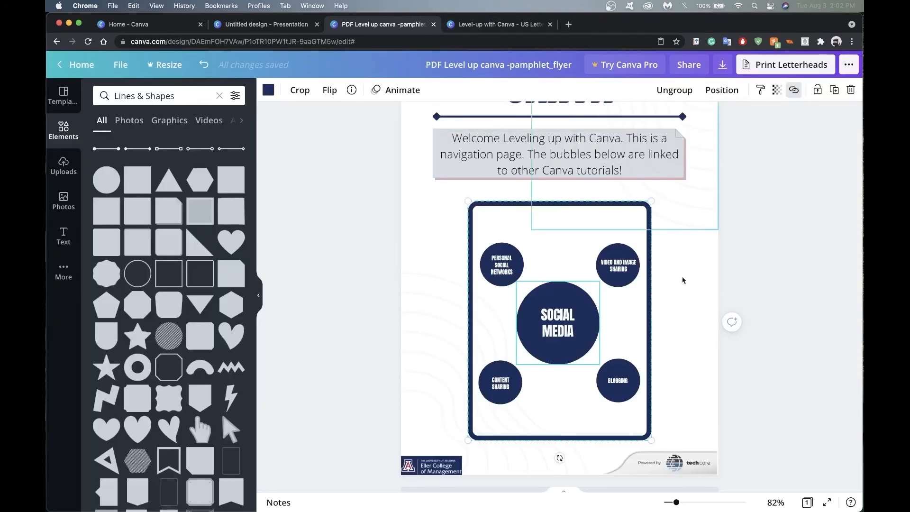
{"action": "left_click", "coordinate": [564, 330]}
{"action": "left_click", "coordinate": [564, 297]}
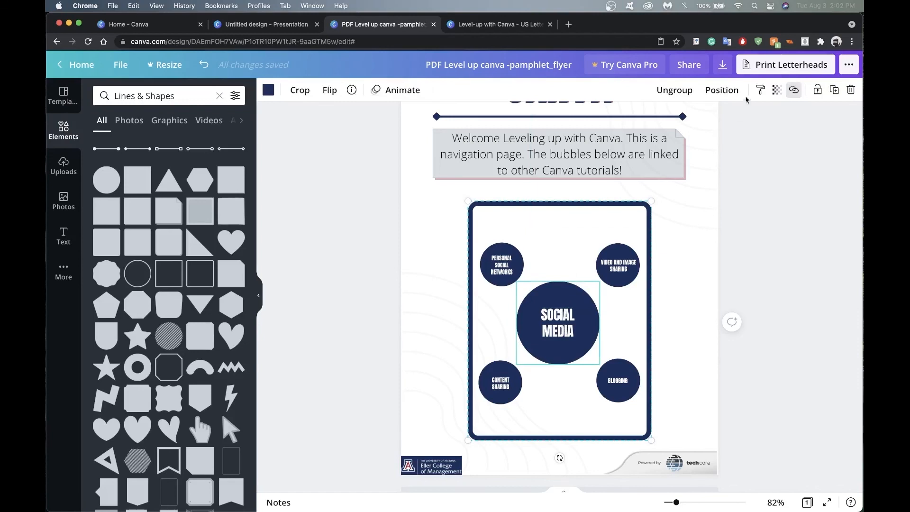
{"action": "scroll", "coordinate": [611, 199], "scroll_direction": "up", "scroll_amount": 2}
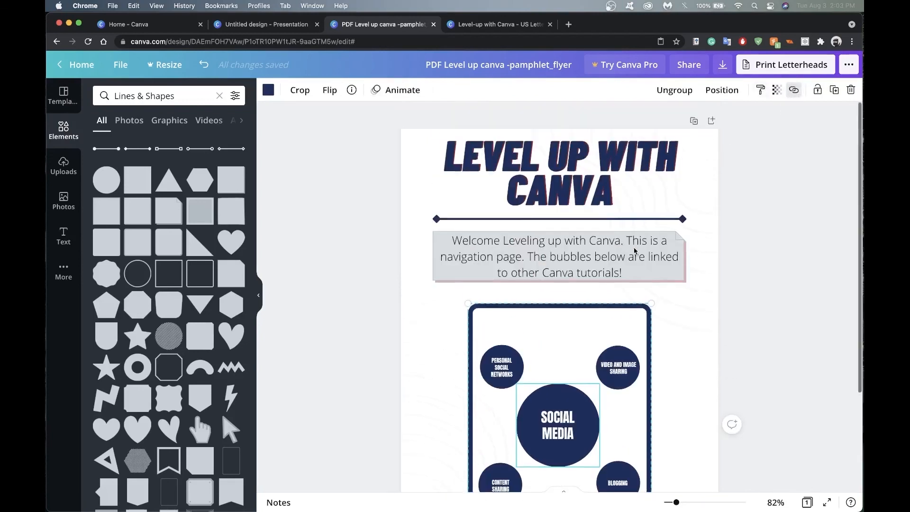
{"action": "scroll", "coordinate": [633, 246], "scroll_direction": "up", "scroll_amount": 3}
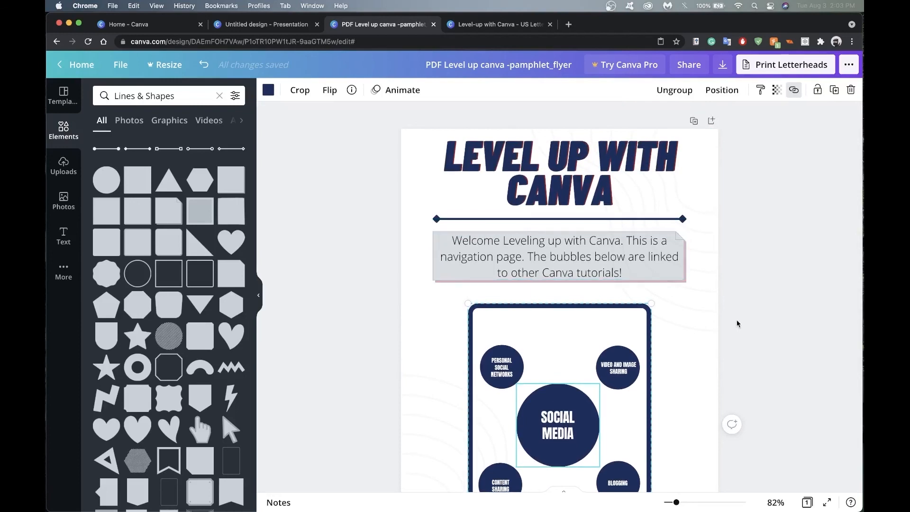
- Move the TechCore banner flush against the bottom-right corner of the pamphlet page
{"action": "left_click", "coordinate": [771, 338]}
{"action": "scroll", "coordinate": [771, 338], "scroll_direction": "down", "scroll_amount": 3}
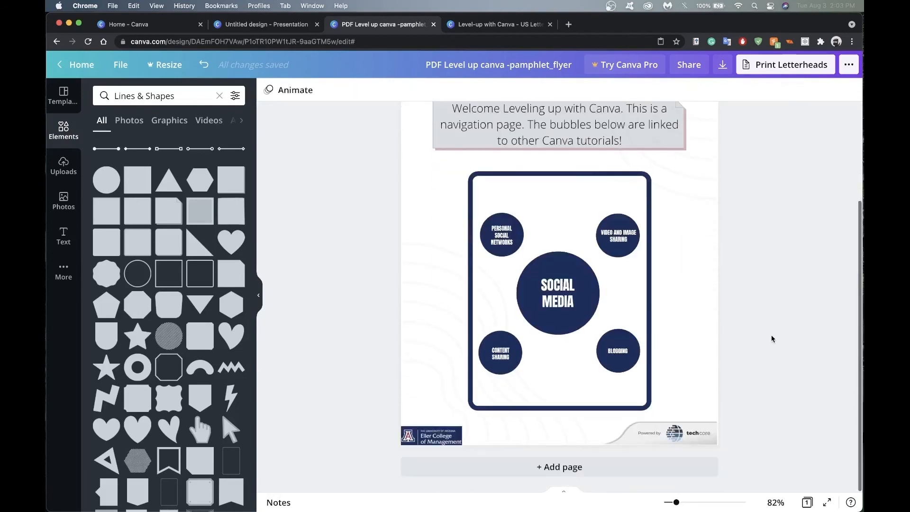
{"action": "left_click_drag", "start_coordinate": [688, 440], "coordinate": [715, 435]}
{"action": "left_click", "coordinate": [733, 439]}
{"action": "left_click", "coordinate": [711, 435]}
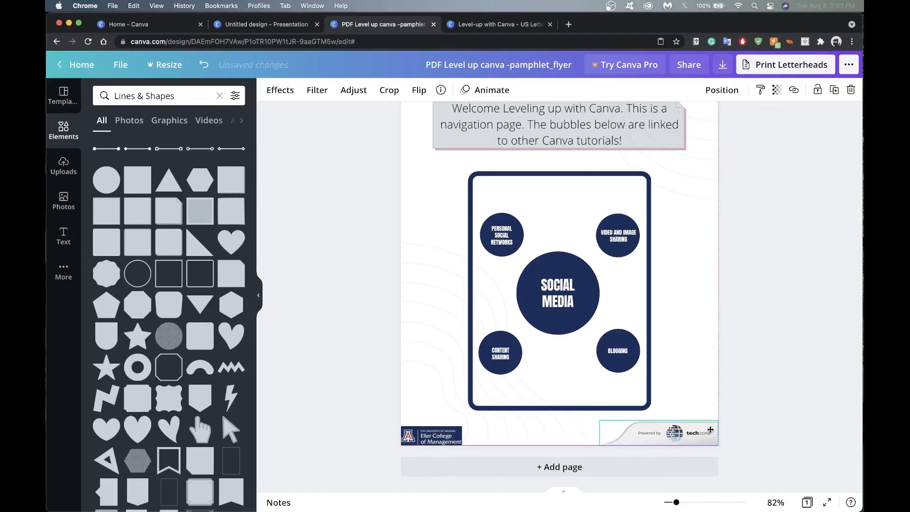
{"action": "left_click", "coordinate": [725, 445]}
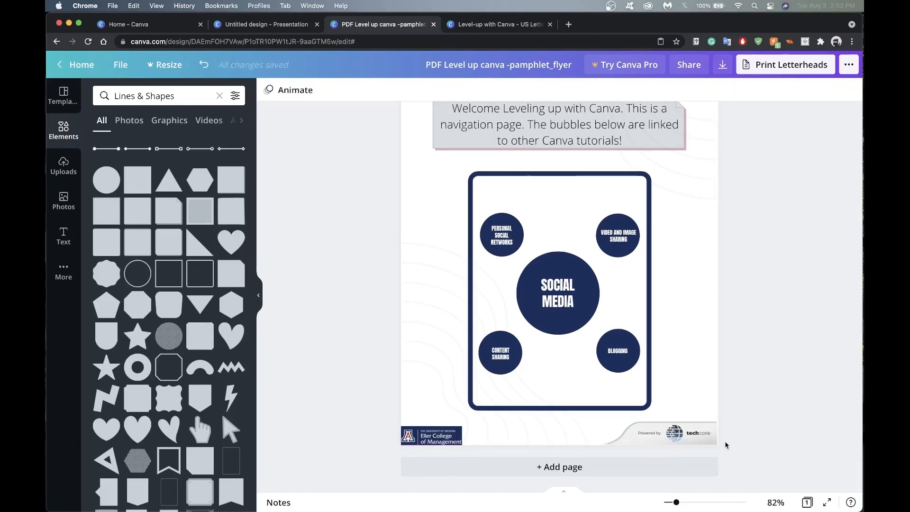
- Crop slivers off the TechCore banner's right and bottom edges and fit it back into the page corner
{"action": "left_click", "coordinate": [700, 504]}
{"action": "scroll", "coordinate": [711, 427], "scroll_direction": "down", "scroll_amount": 5}
{"action": "scroll", "coordinate": [721, 450], "scroll_direction": "right", "scroll_amount": 3}
{"action": "left_click", "coordinate": [815, 417]}
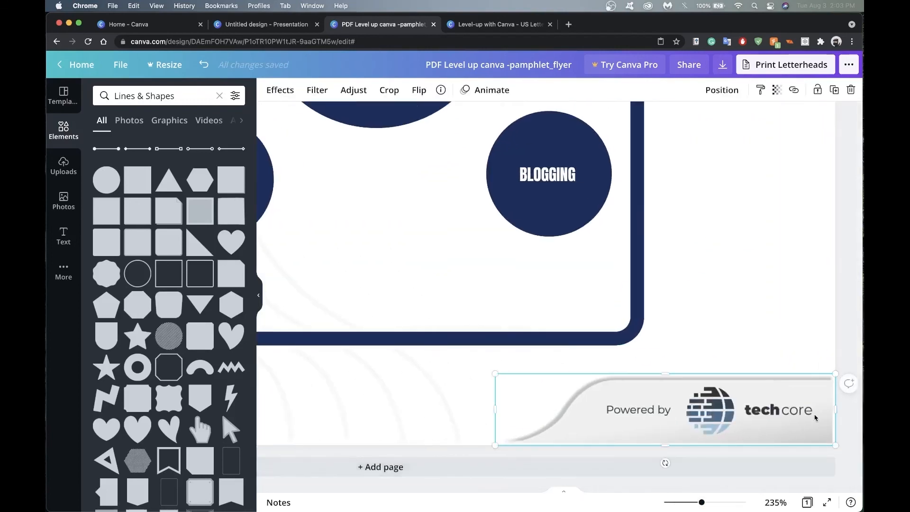
{"action": "left_click_drag", "start_coordinate": [836, 410], "coordinate": [830, 409]}
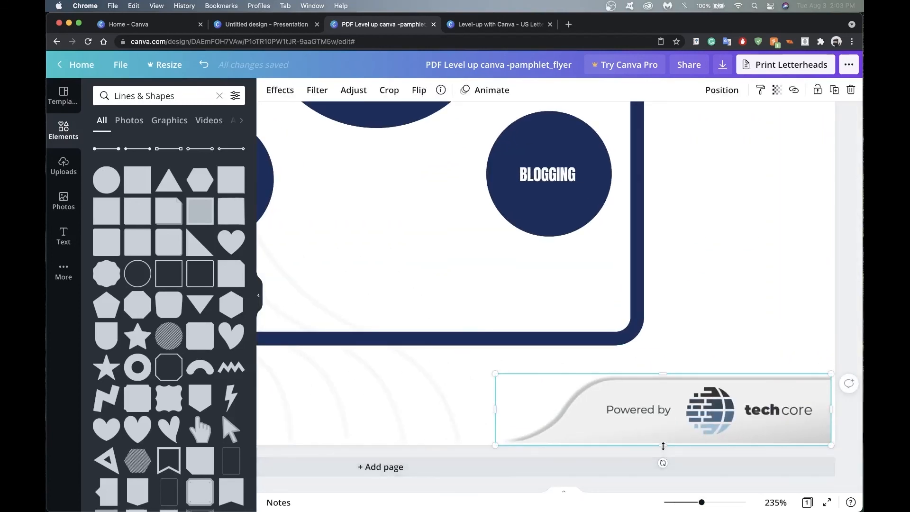
{"action": "left_click_drag", "start_coordinate": [662, 443], "coordinate": [676, 409]}
{"action": "left_click", "coordinate": [773, 324]}
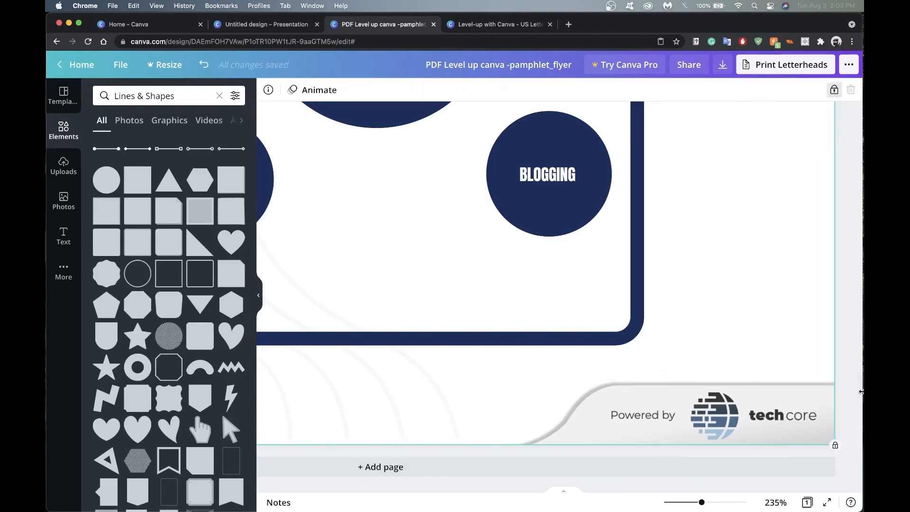
{"action": "scroll", "coordinate": [770, 285], "scroll_direction": "up", "scroll_amount": 5}
{"action": "left_click_drag", "start_coordinate": [701, 501], "coordinate": [673, 502]}
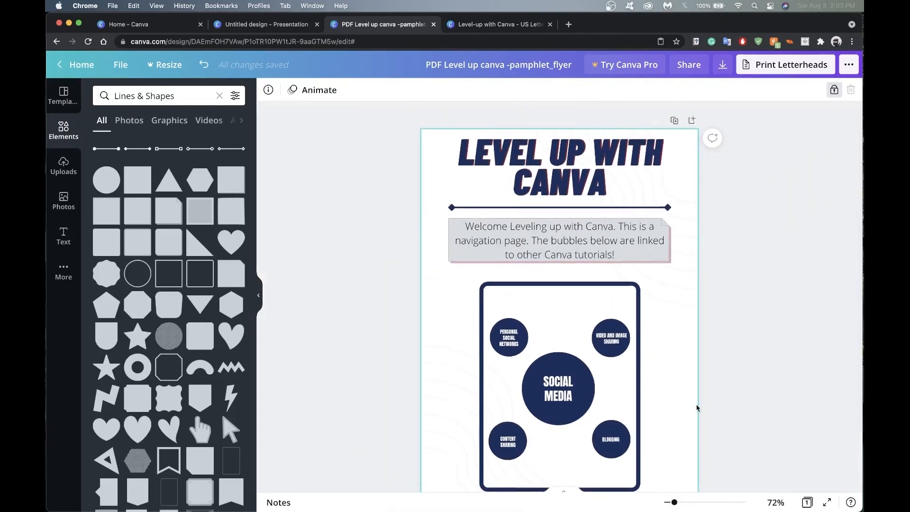
{"action": "left_click", "coordinate": [770, 231]}
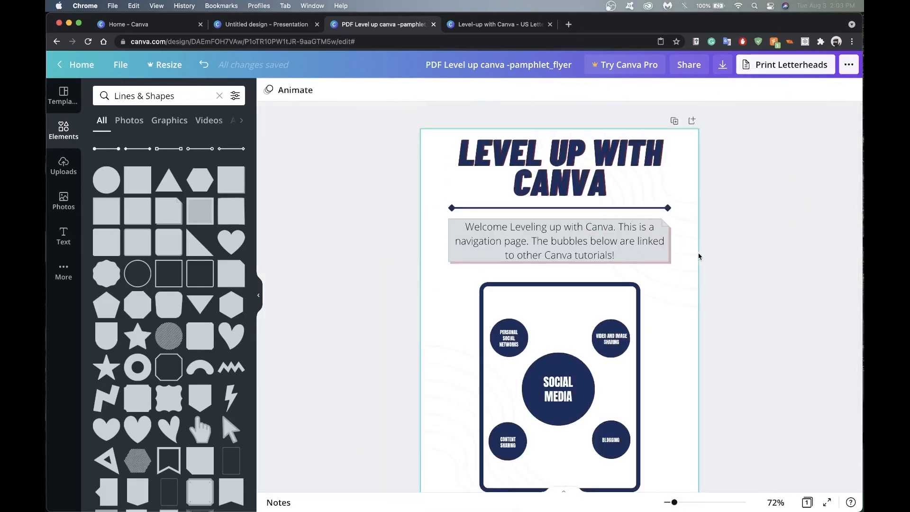
- Open the pamphlet's download settings, compare the file types and keep PDF Print selected
{"action": "scroll", "coordinate": [664, 381], "scroll_direction": "down", "scroll_amount": 3}
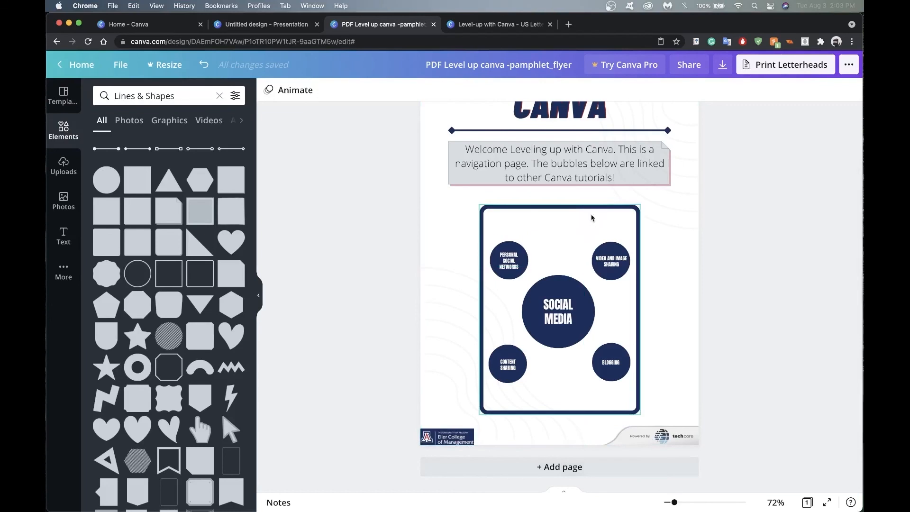
{"action": "scroll", "coordinate": [655, 191], "scroll_direction": "up", "scroll_amount": 3}
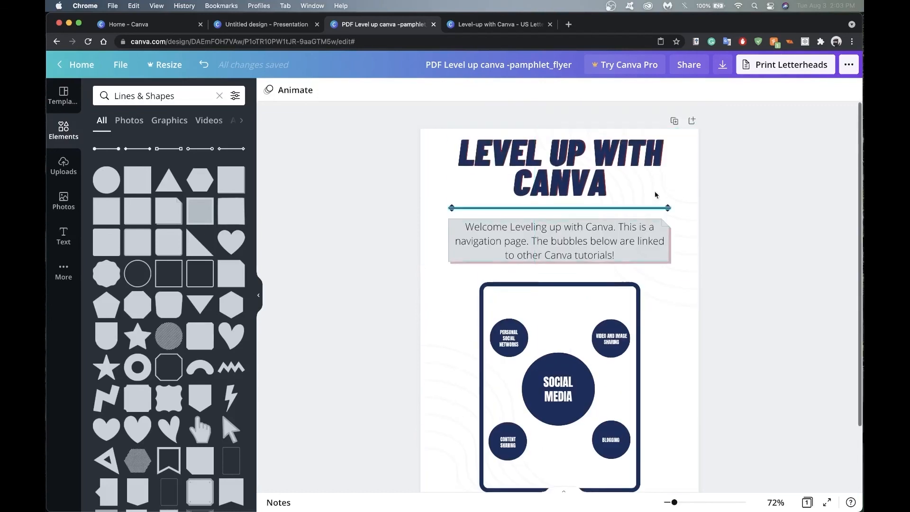
{"action": "left_click", "coordinate": [722, 66]}
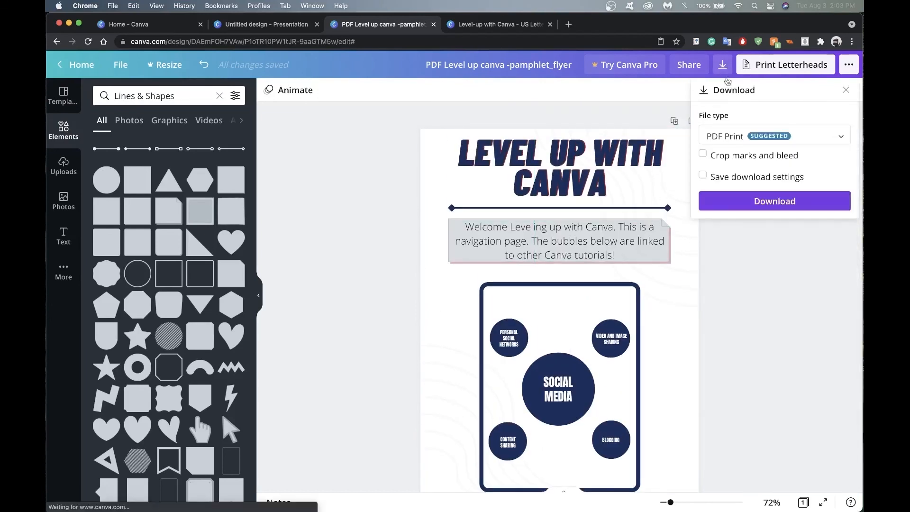
{"action": "left_click", "coordinate": [770, 135]}
{"action": "scroll", "coordinate": [766, 217], "scroll_direction": "down", "scroll_amount": 1}
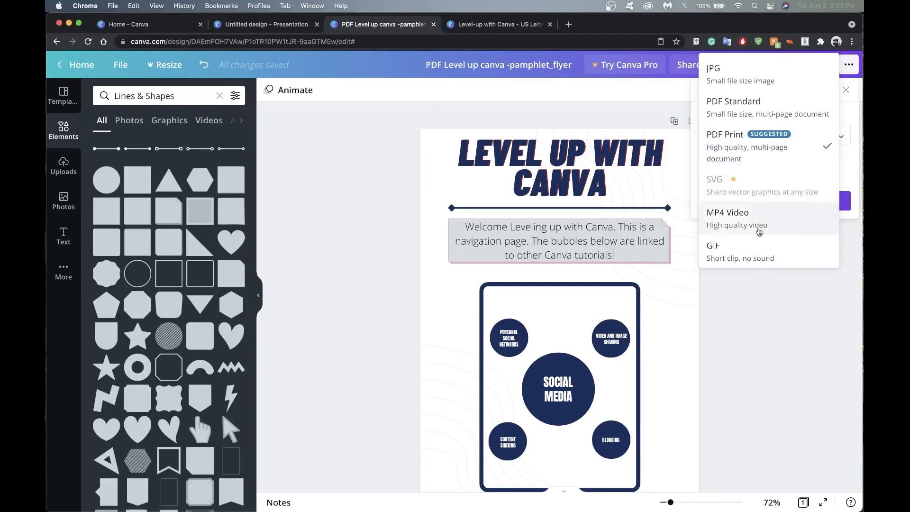
{"action": "left_click", "coordinate": [767, 306]}
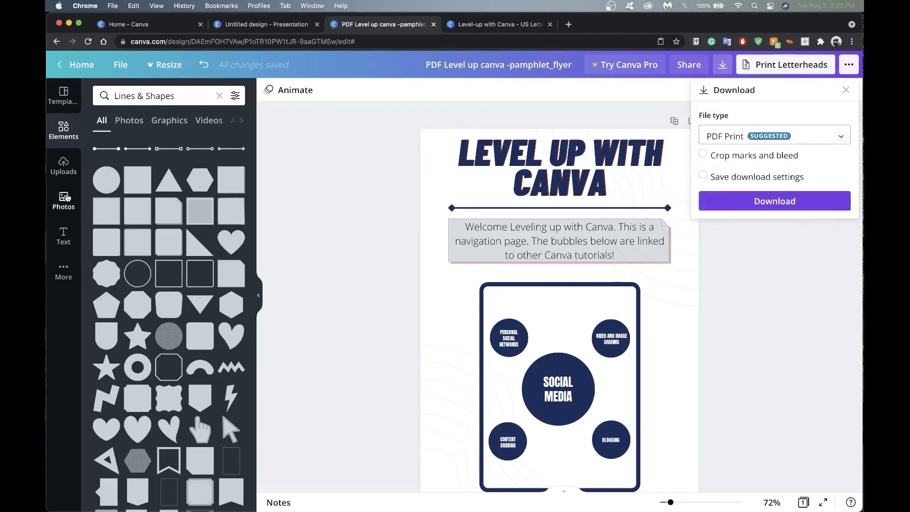
{"action": "left_click", "coordinate": [758, 136]}
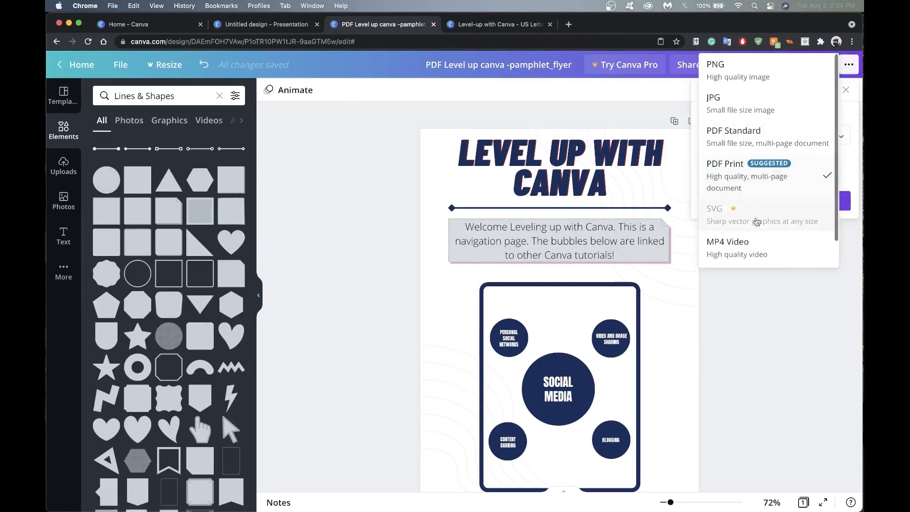
{"action": "scroll", "coordinate": [765, 260], "scroll_direction": "down", "scroll_amount": 1}
{"action": "scroll", "coordinate": [766, 138], "scroll_direction": "up", "scroll_amount": 1}
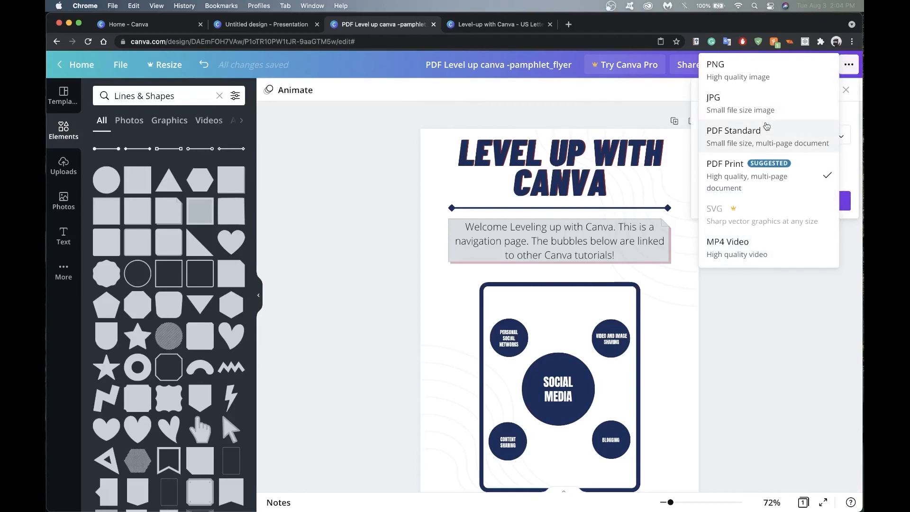
{"action": "left_click", "coordinate": [786, 176]}
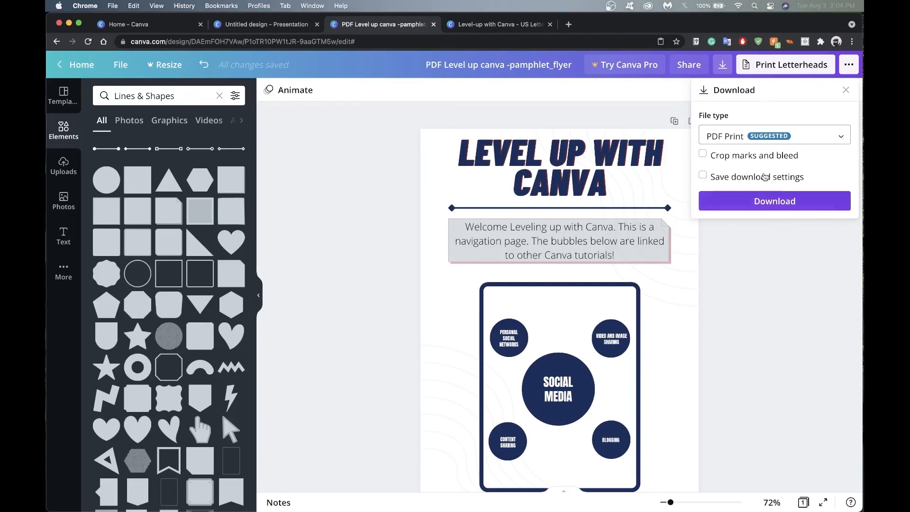
- Download the pamphlet as a PDF document into the Downloads folder and dismiss the sharing offer
{"action": "left_click", "coordinate": [776, 201]}
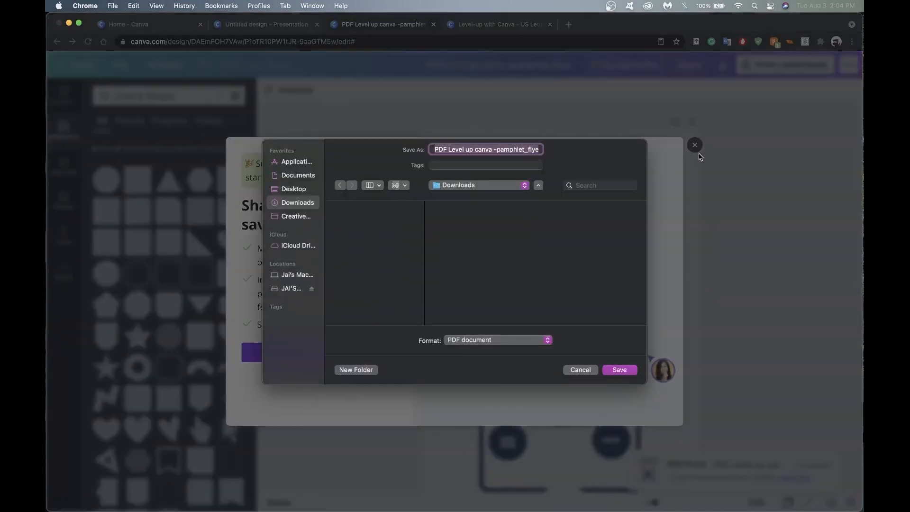
{"action": "left_click", "coordinate": [619, 370]}
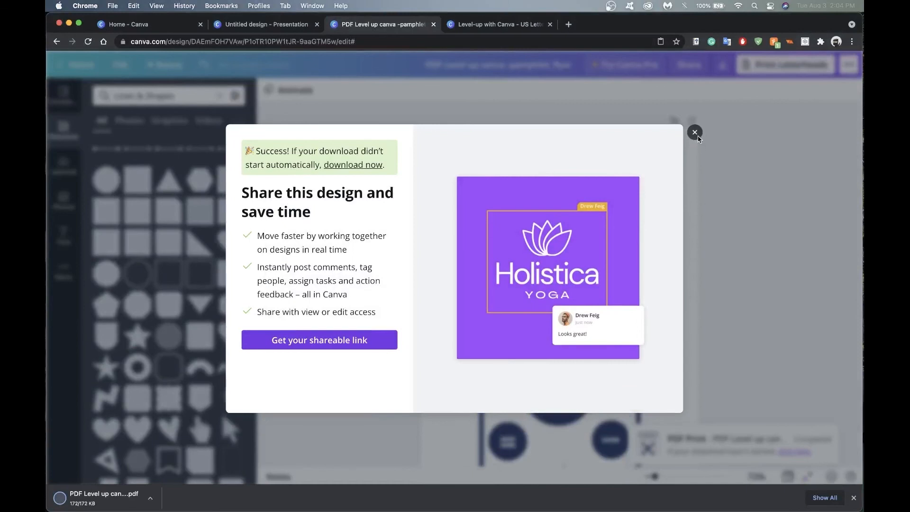
{"action": "left_click", "coordinate": [696, 144]}
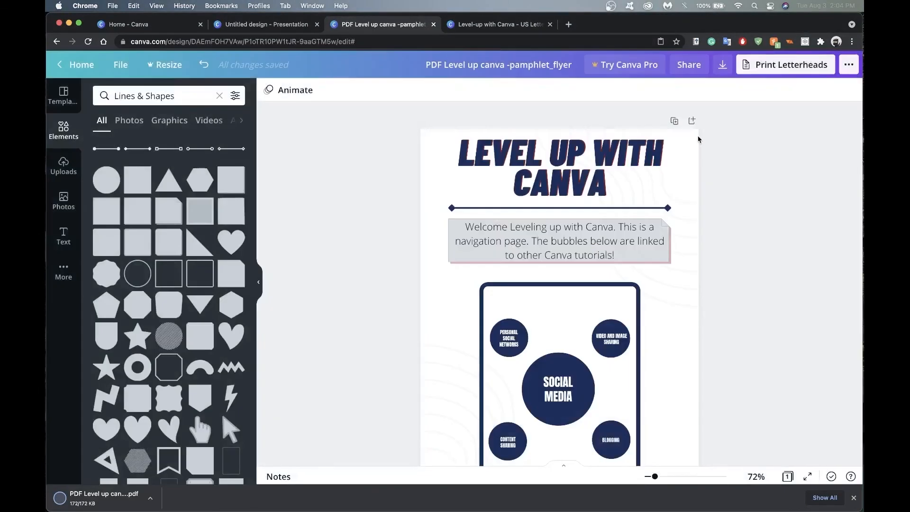
- Open the downloaded PDF, test the link on the Personal Social Networks circle, and close the test tabs
{"action": "left_click", "coordinate": [151, 500]}
{"action": "left_click", "coordinate": [167, 446]}
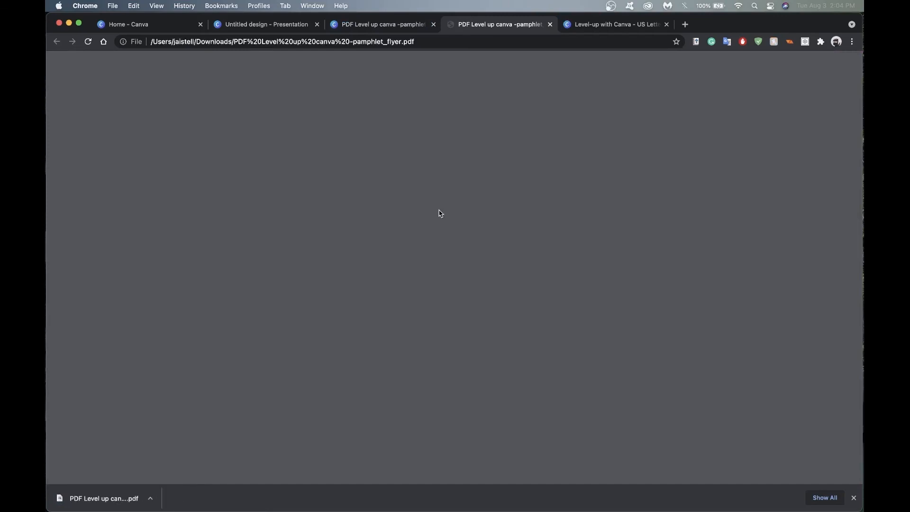
{"action": "scroll", "coordinate": [431, 288], "scroll_direction": "down", "scroll_amount": 5}
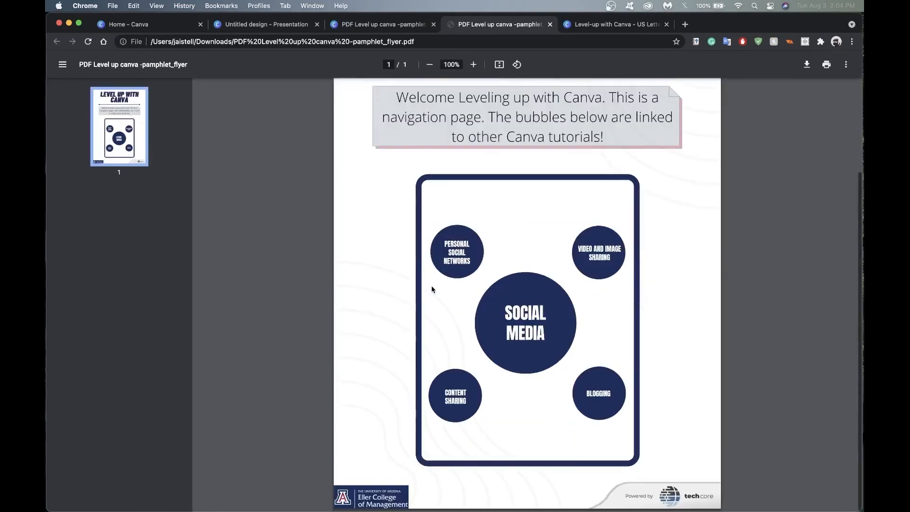
{"action": "scroll", "coordinate": [431, 285], "scroll_direction": "down", "scroll_amount": 1}
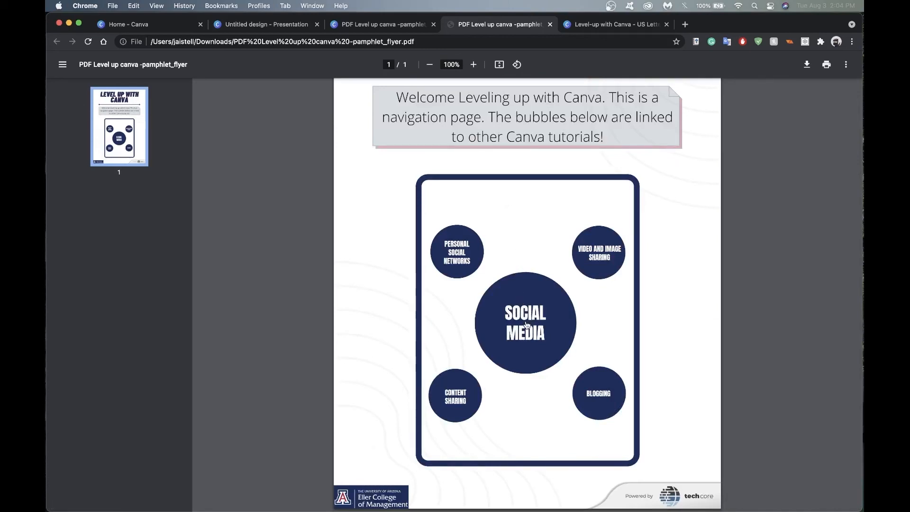
{"action": "left_click", "coordinate": [456, 251]}
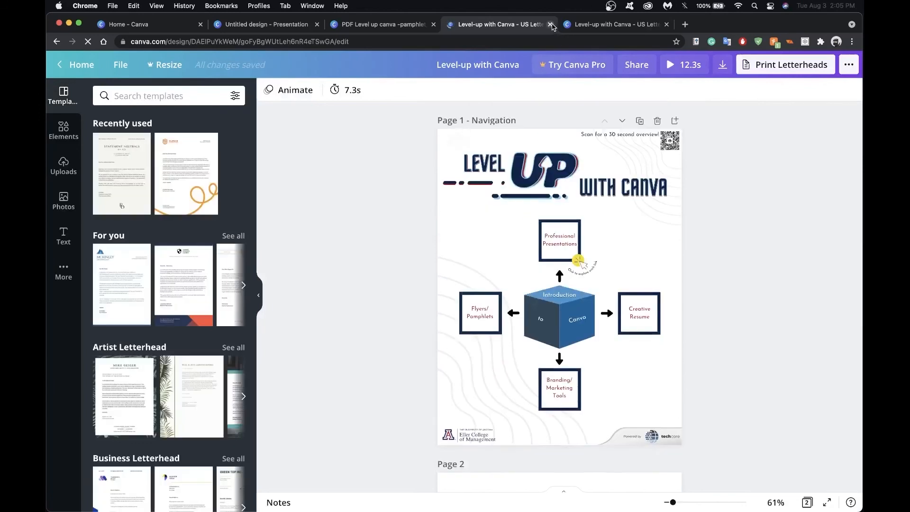
{"action": "key", "text": "super+w"}
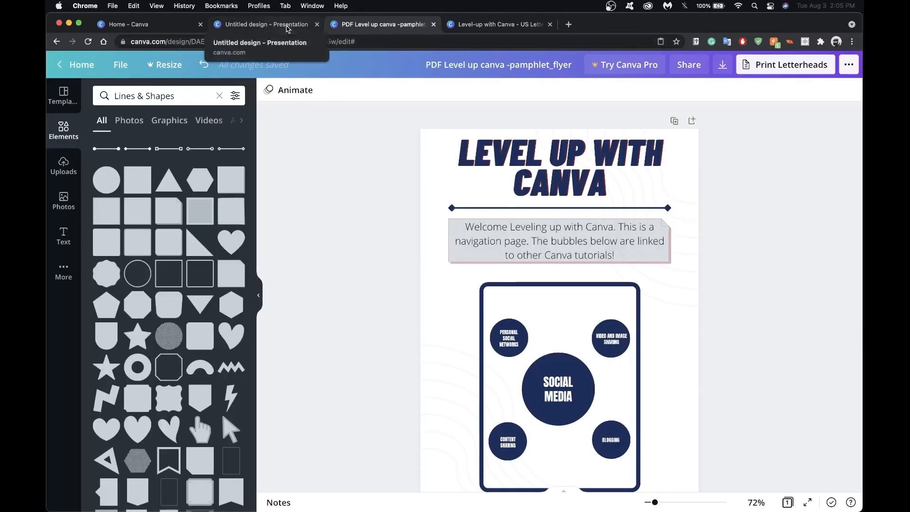
- Review the untitled presentation and the Level-up with Canva design, and return to the pamphlet
{"action": "left_click", "coordinate": [287, 26]}
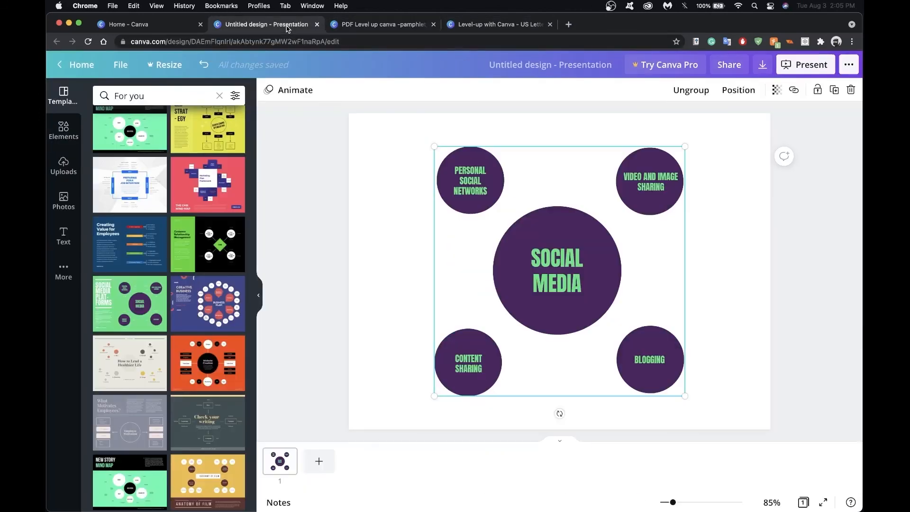
{"action": "left_click", "coordinate": [459, 24]}
{"action": "left_click", "coordinate": [392, 26]}
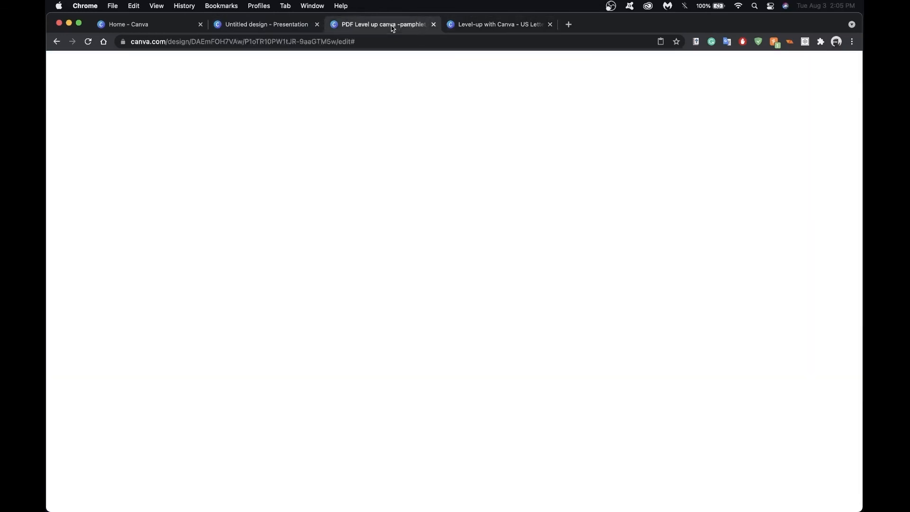